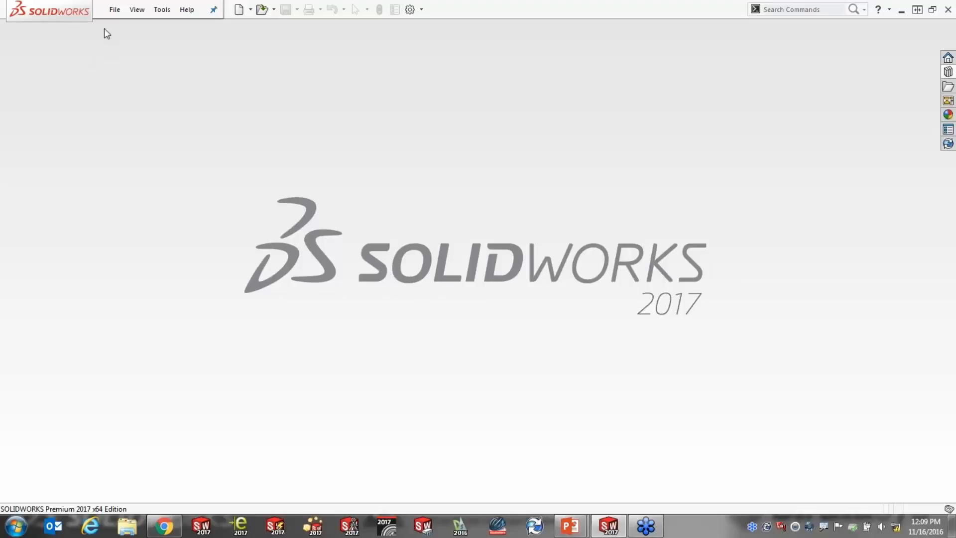
# Step: Open the assembly _HG 365 GRINDER.sldasm from the Large Assembly2 folder in Resolved mode with the Default configuration
pyautogui.click(113, 10)
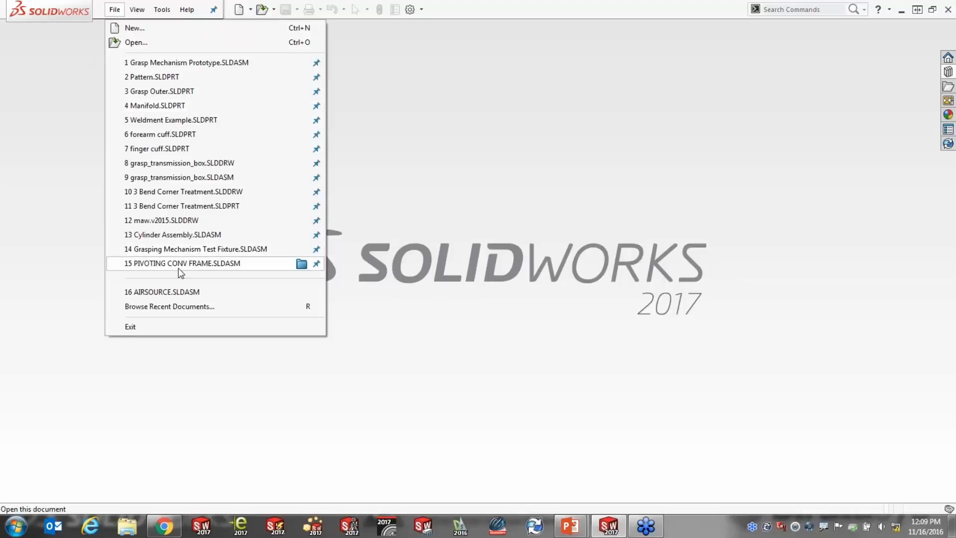
pyautogui.click(139, 43)
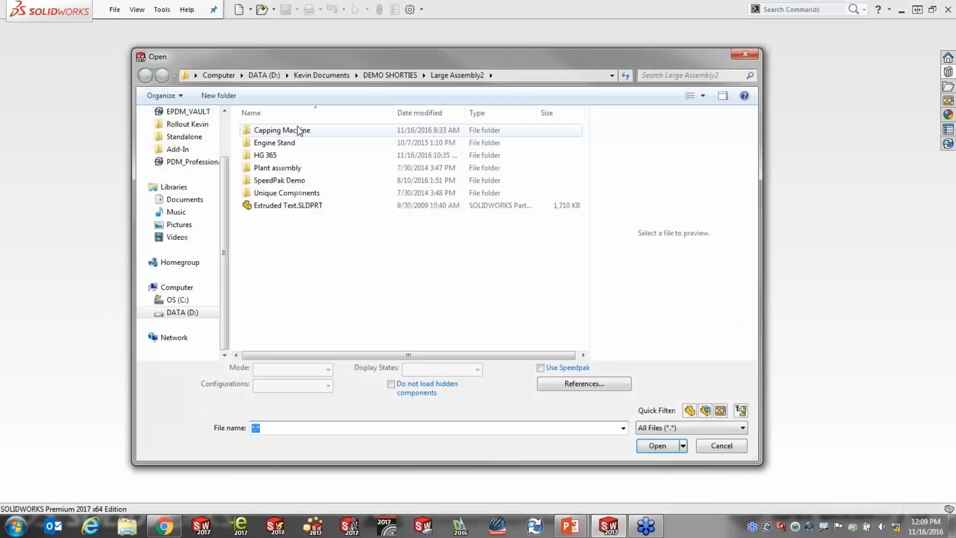
pyautogui.click(293, 206)
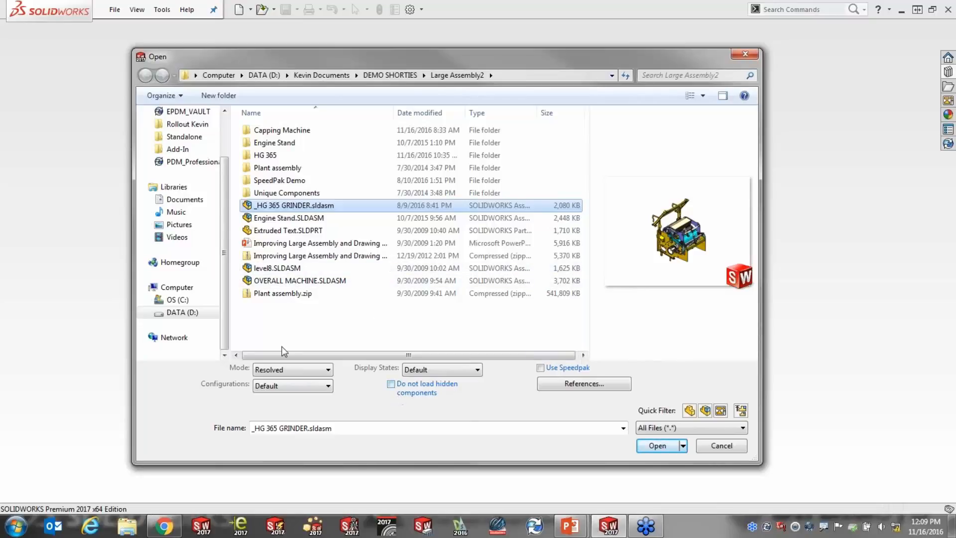
pyautogui.click(659, 445)
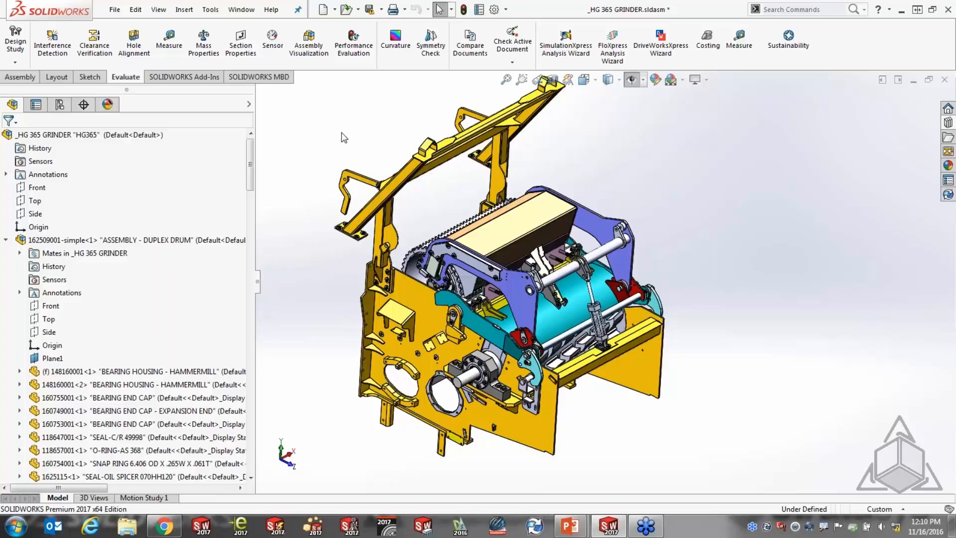
# Step: Collapse the expanded subassemblies in the feature tree so only the top-level components are listed
pyautogui.click(6, 240)
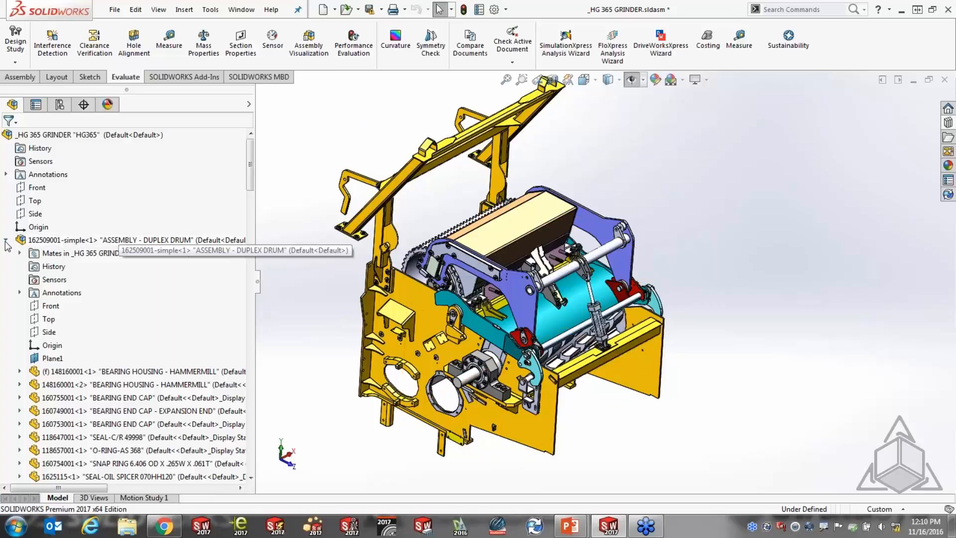
pyautogui.click(6, 252)
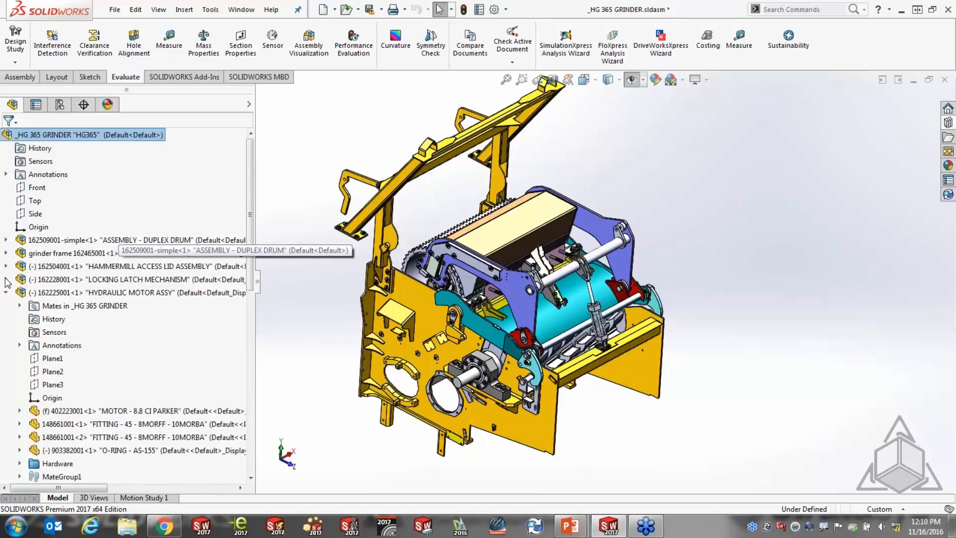
pyautogui.click(6, 293)
pyautogui.click(6, 306)
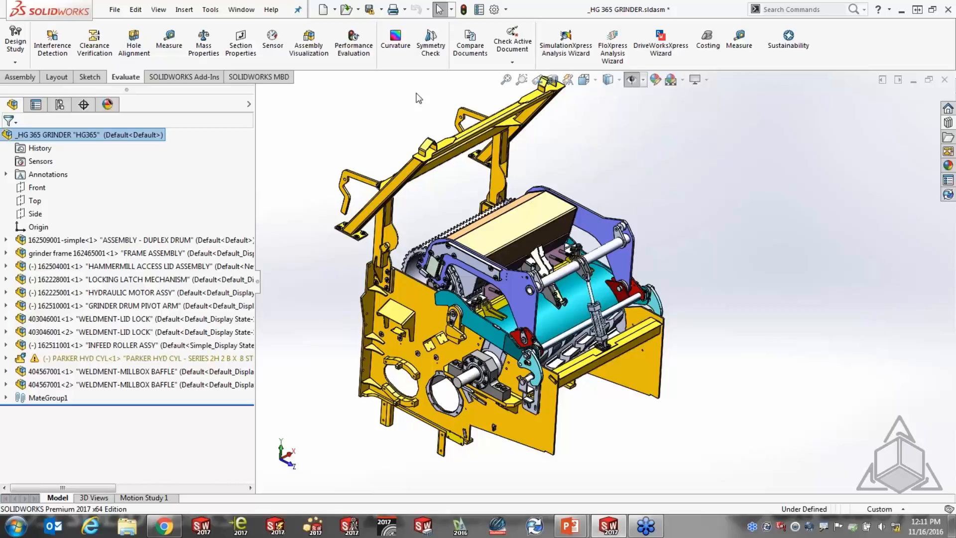
# Step: Run Performance Evaluation on the assembly and review the full list of messages automatically dismissed on opening
pyautogui.click(361, 54)
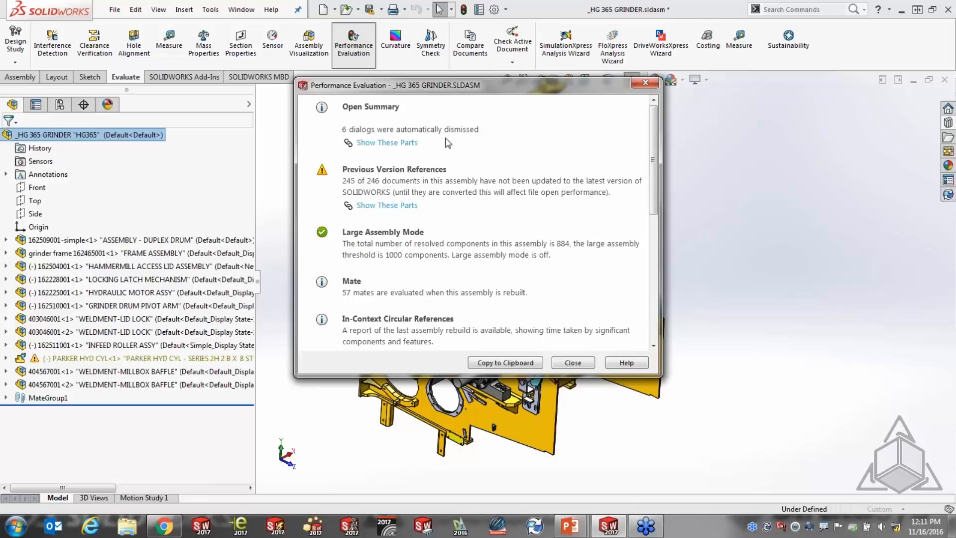
pyautogui.click(401, 144)
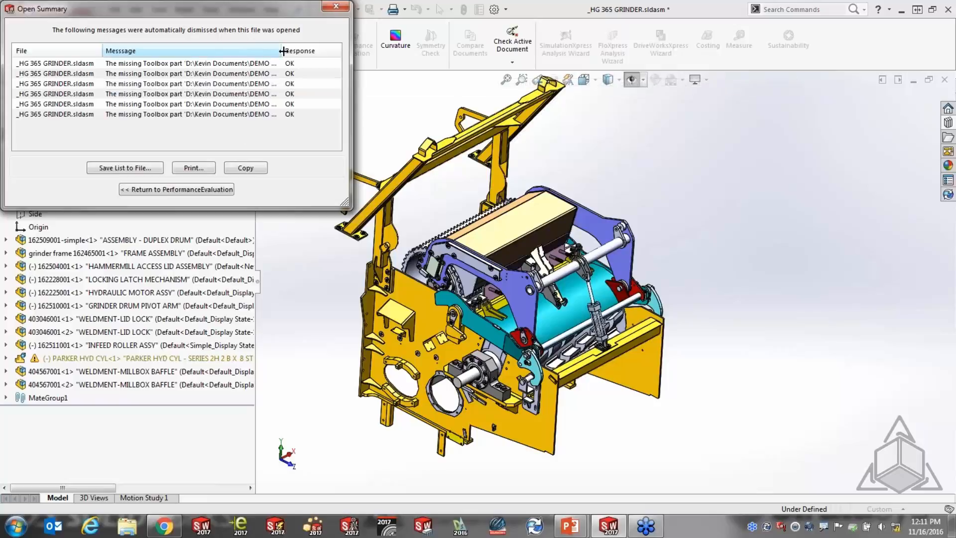
pyautogui.moveTo(281, 50); pyautogui.dragTo(313, 54)
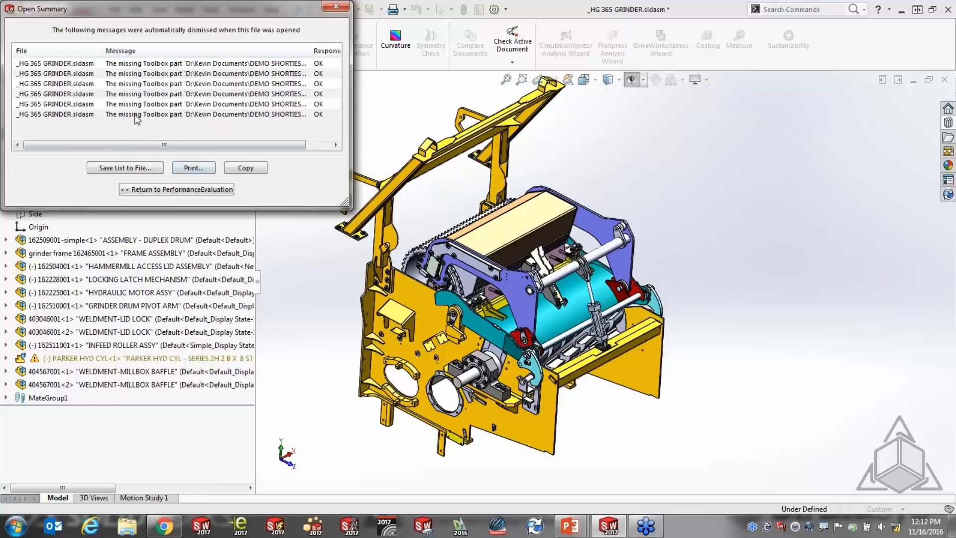
pyautogui.click(246, 168)
pyautogui.click(342, 11)
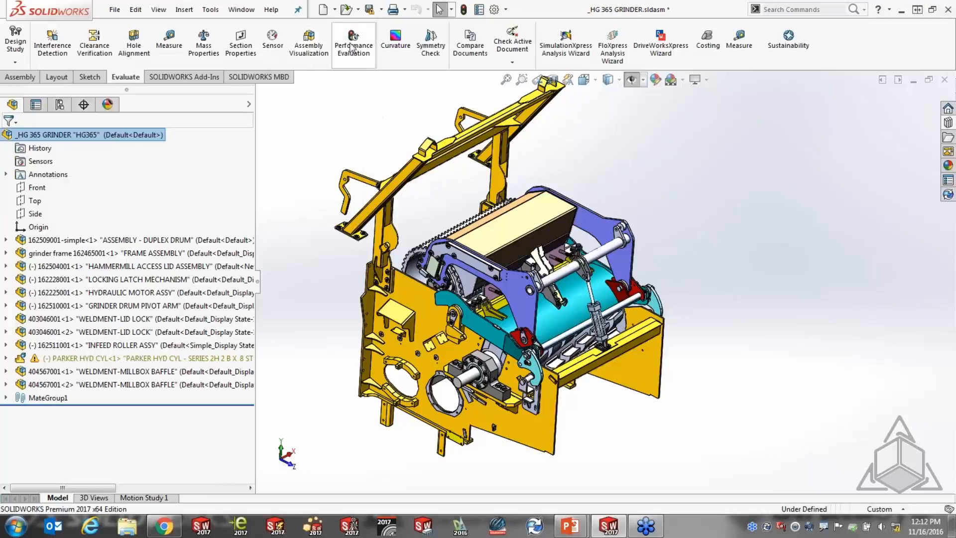
# Step: Run Performance Evaluation again and examine the previous version references and the number of mates evaluated on rebuild
pyautogui.click(354, 43)
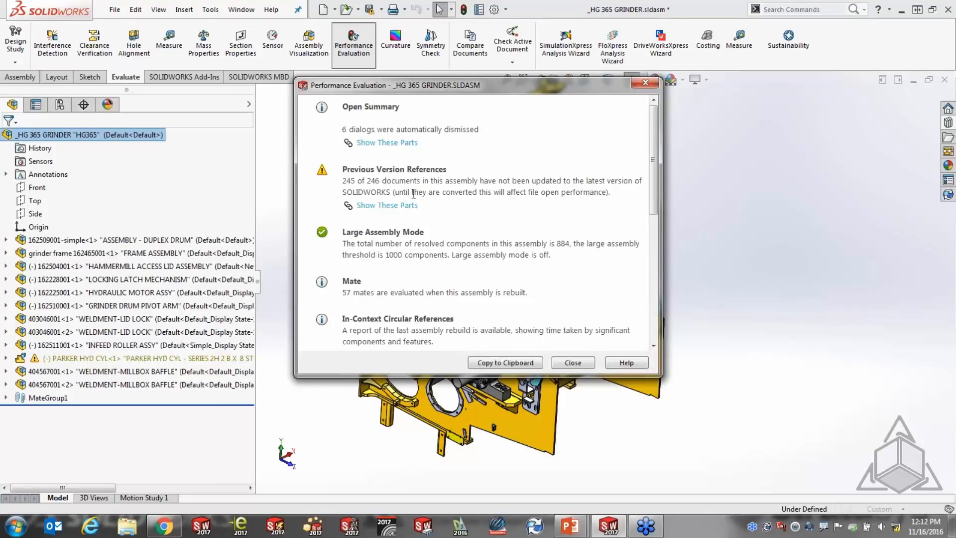
pyautogui.moveTo(392, 191); pyautogui.dragTo(598, 193)
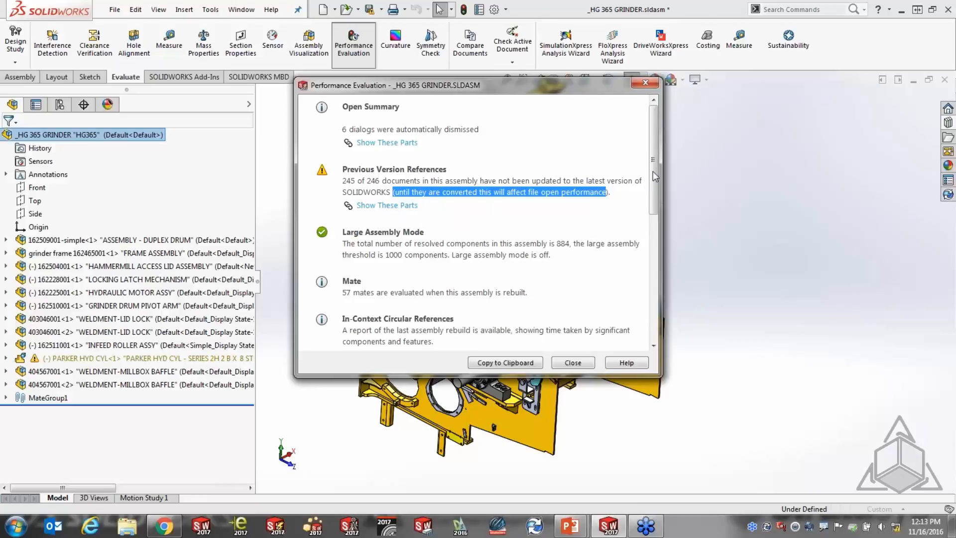
pyautogui.moveTo(654, 171); pyautogui.dragTo(654, 228)
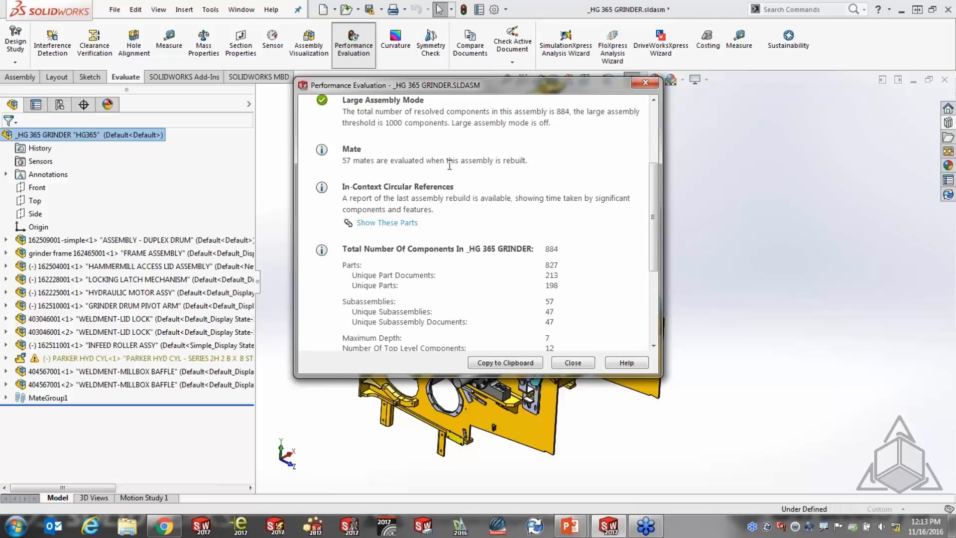
pyautogui.moveTo(526, 162); pyautogui.dragTo(341, 161)
pyautogui.click(538, 163)
pyautogui.click(572, 363)
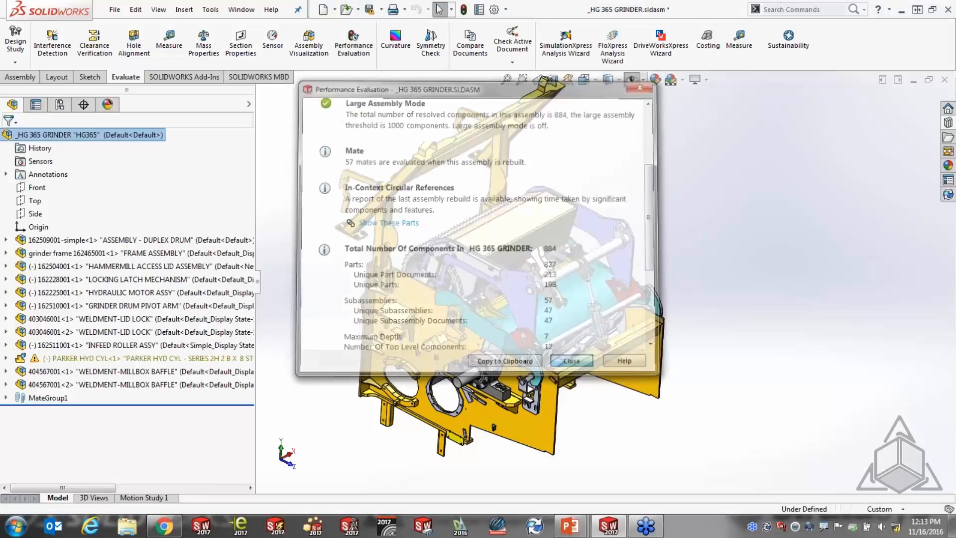
# Step: Look through the top-level mates in MateGroup1, then collapse the group again
pyautogui.click(6, 397)
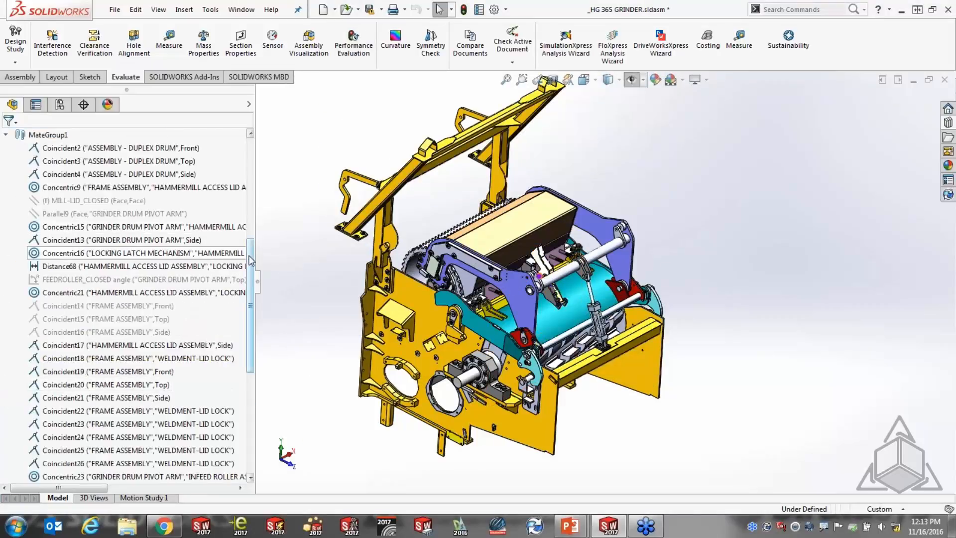
pyautogui.scroll(-7, 231, 394)
pyautogui.scroll(10, 239, 324)
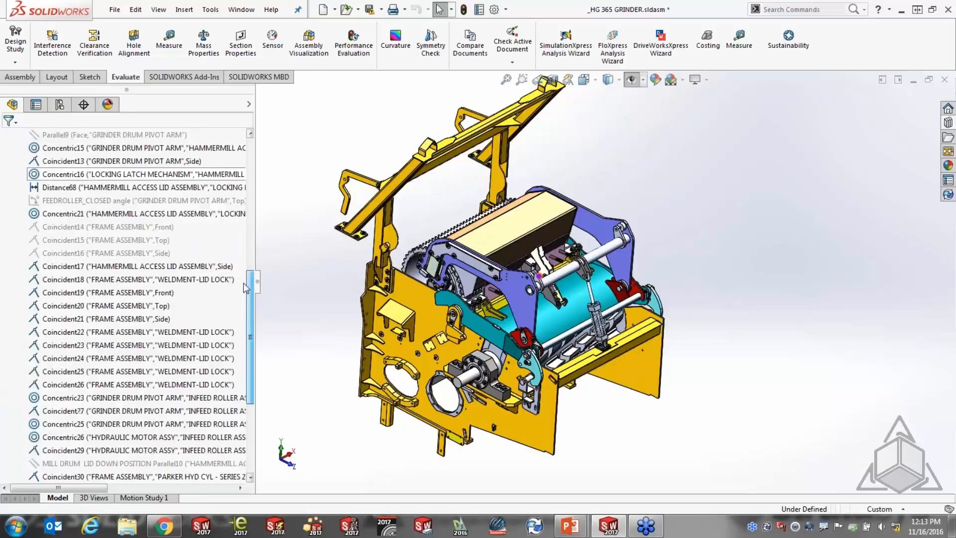
pyautogui.scroll(2, 253, 201)
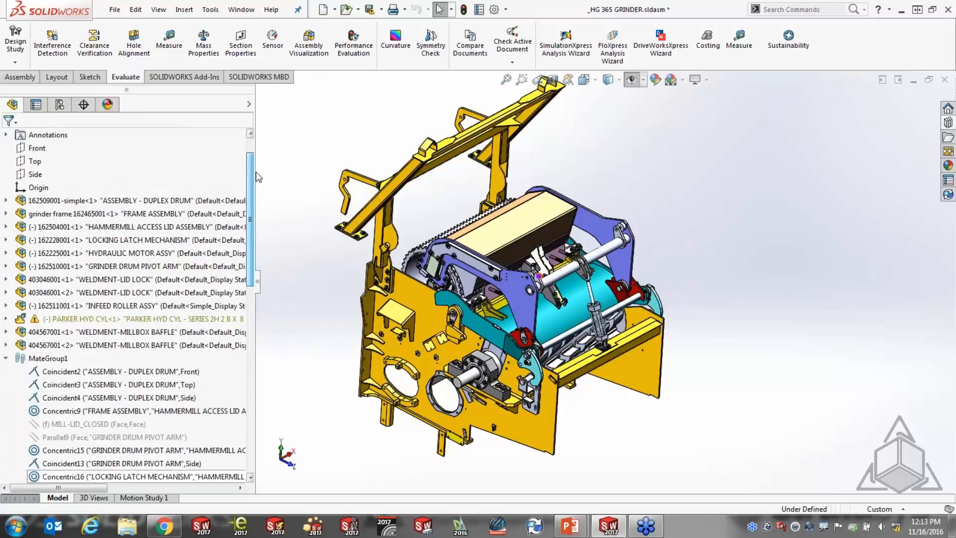
pyautogui.click(6, 358)
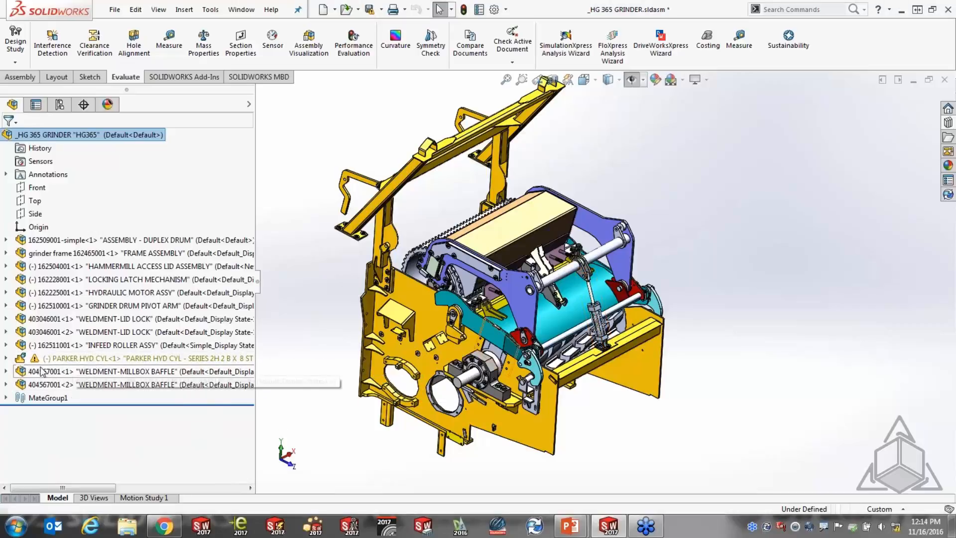
# Step: Expand the flexible PARKER HYD CYL subassembly and make it rigid
pyautogui.click(5, 358)
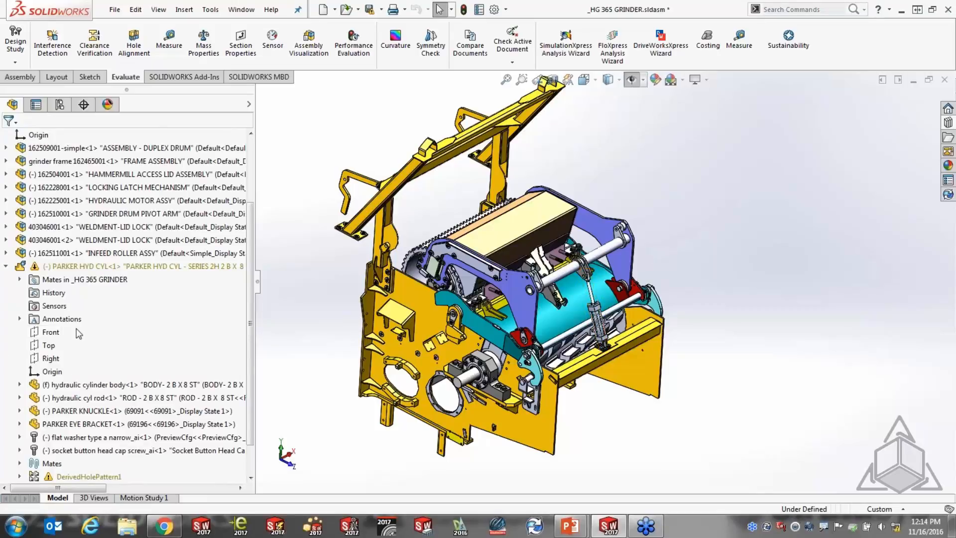
pyautogui.scroll(-1, 189, 368)
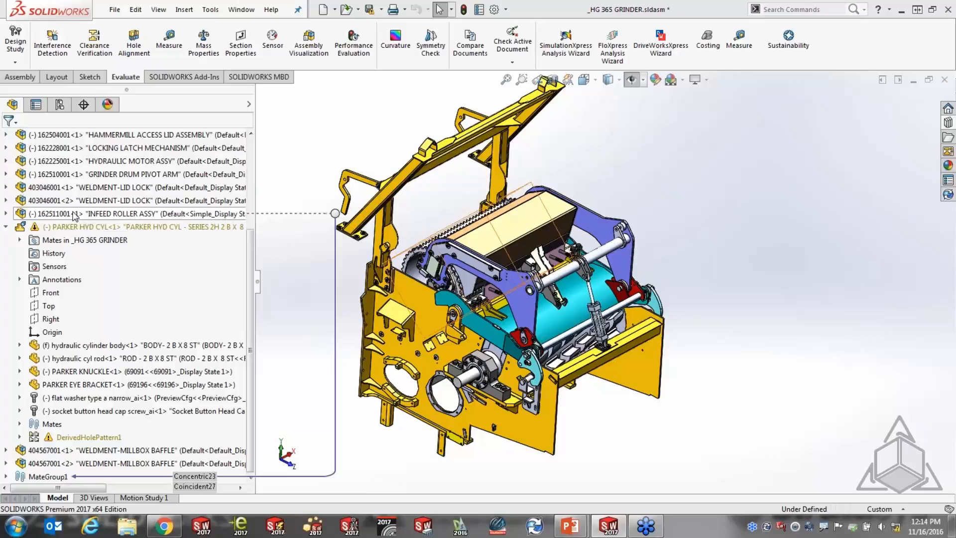
pyautogui.click(125, 227)
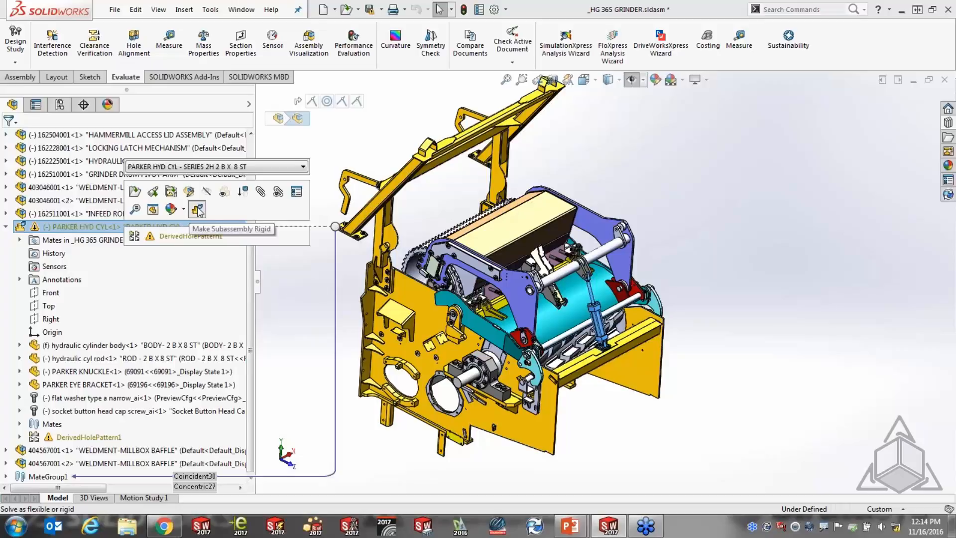
pyautogui.click(198, 209)
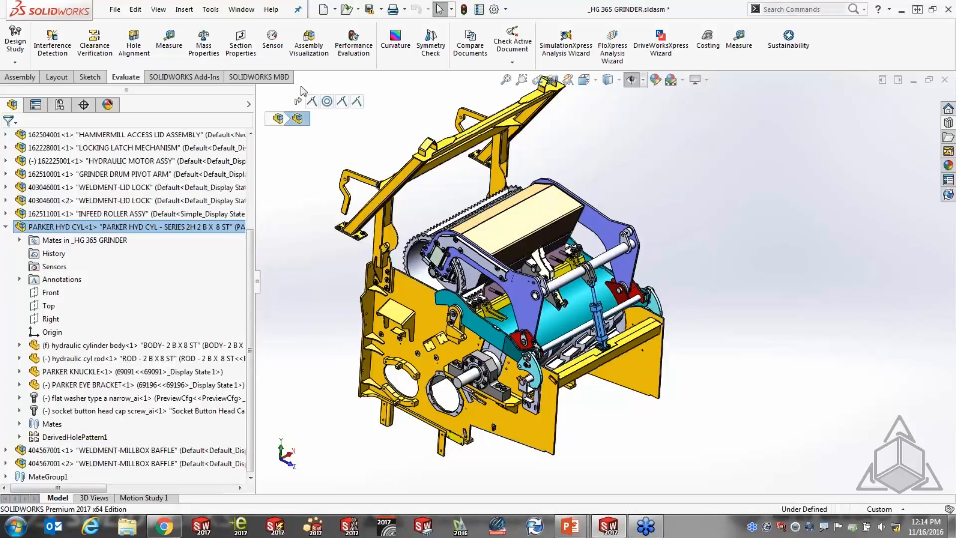
# Step: Rerun Performance Evaluation and examine the evaluated mates, unique parts, subassemblies, resolved components and flexible subassembly mates
pyautogui.click(353, 45)
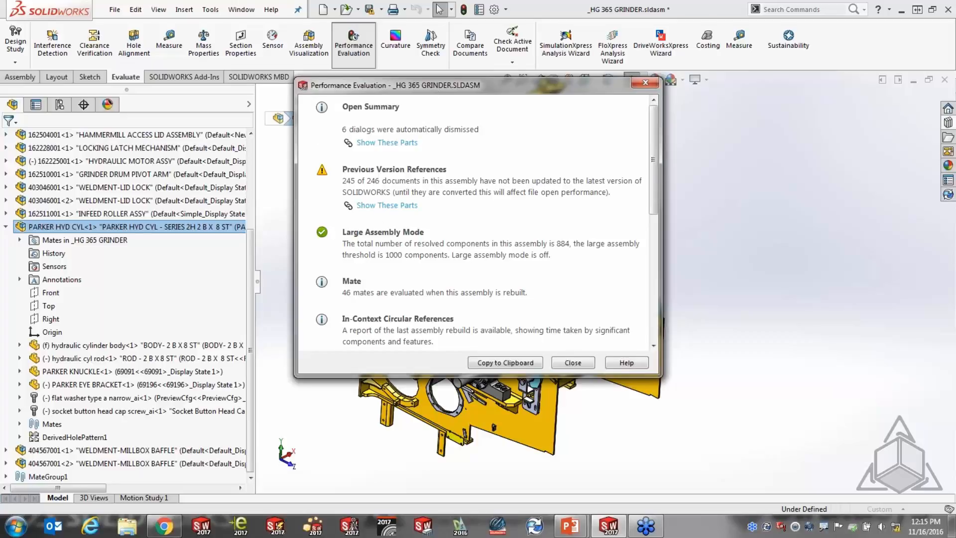
pyautogui.moveTo(656, 182); pyautogui.dragTo(662, 294)
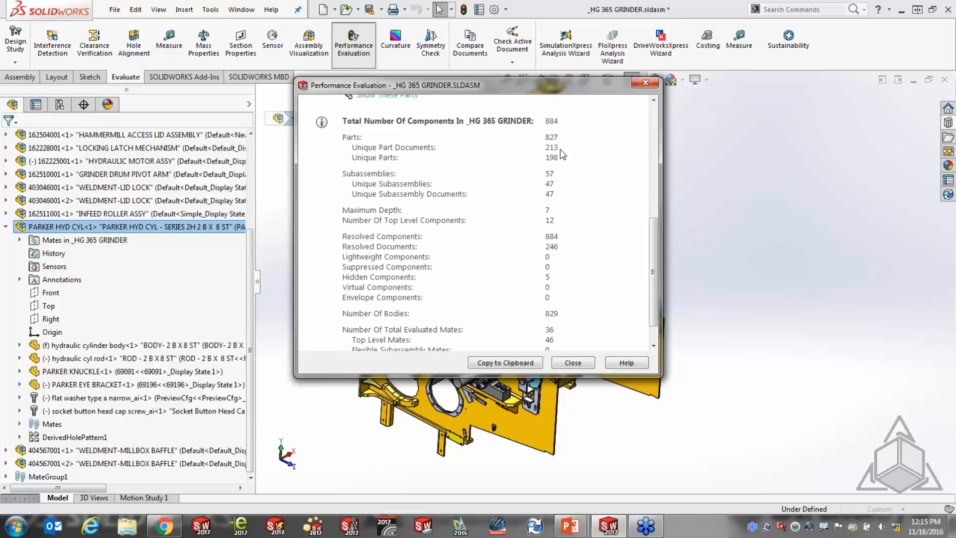
pyautogui.moveTo(557, 146); pyautogui.dragTo(540, 148)
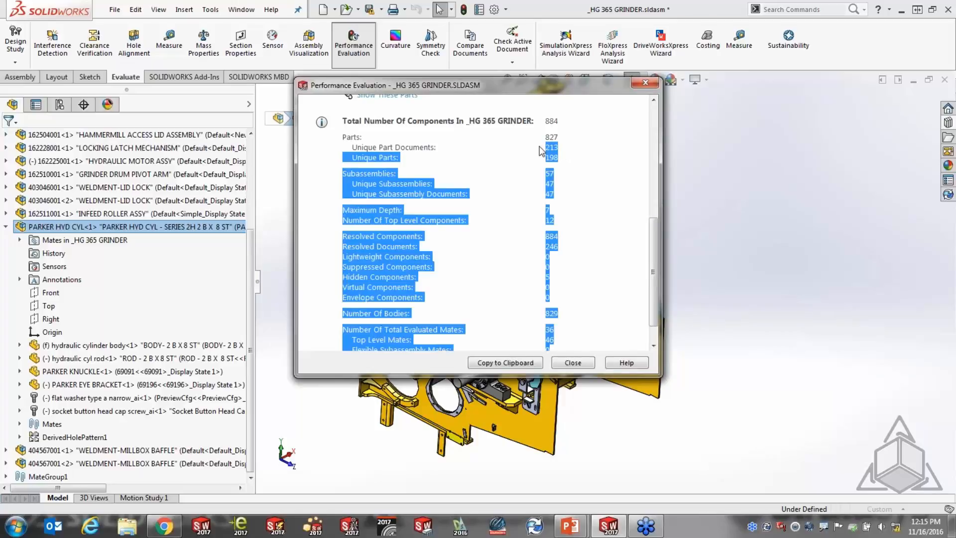
pyautogui.click(572, 158)
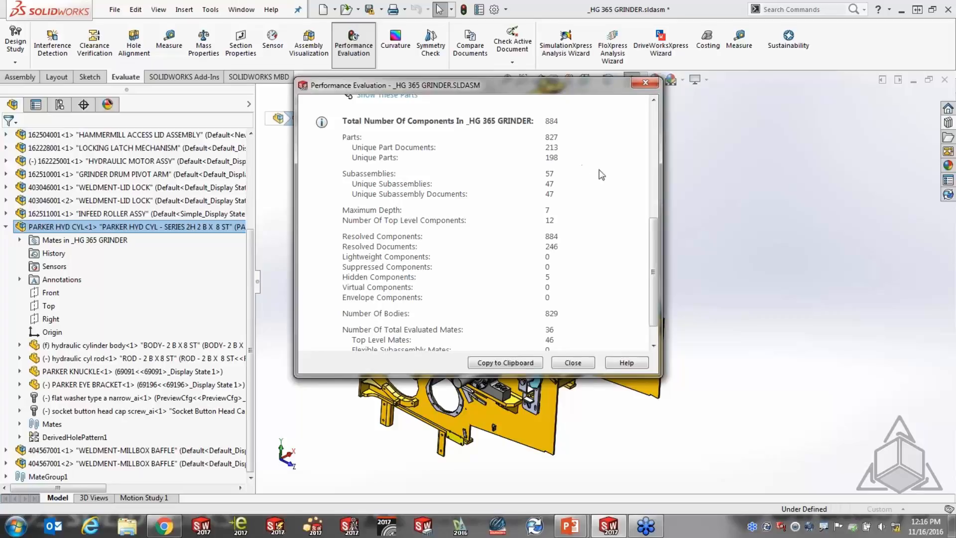
pyautogui.moveTo(655, 234); pyautogui.dragTo(657, 261)
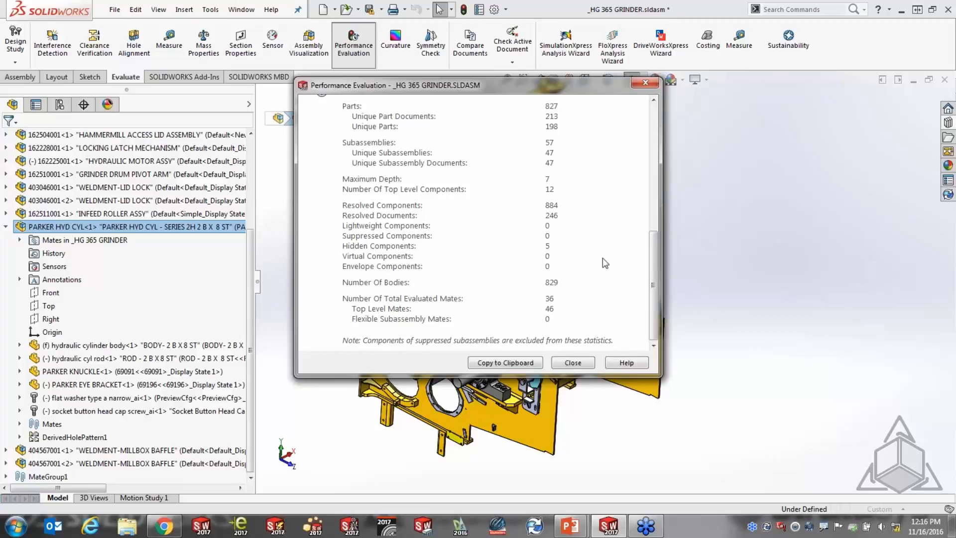
pyautogui.moveTo(653, 287); pyautogui.dragTo(665, 246)
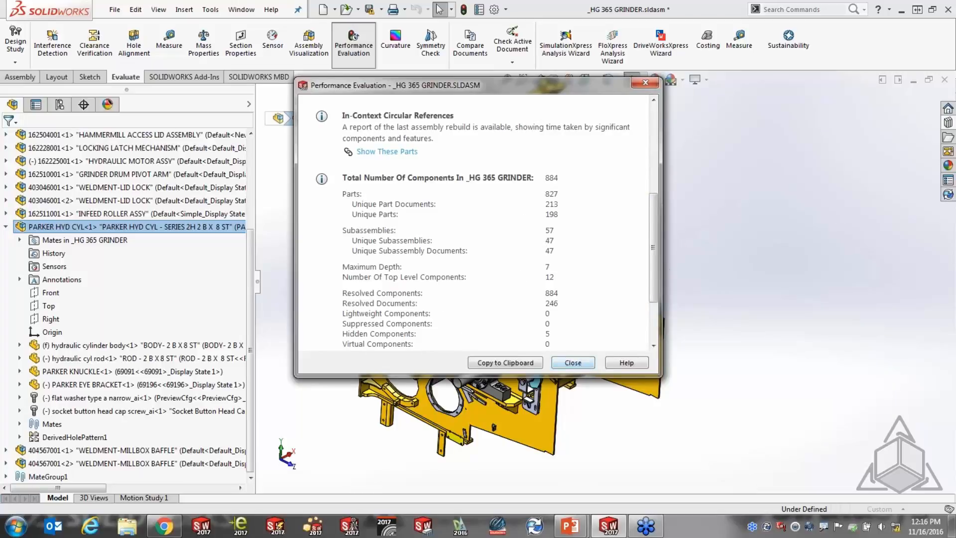
pyautogui.moveTo(653, 247); pyautogui.dragTo(656, 150)
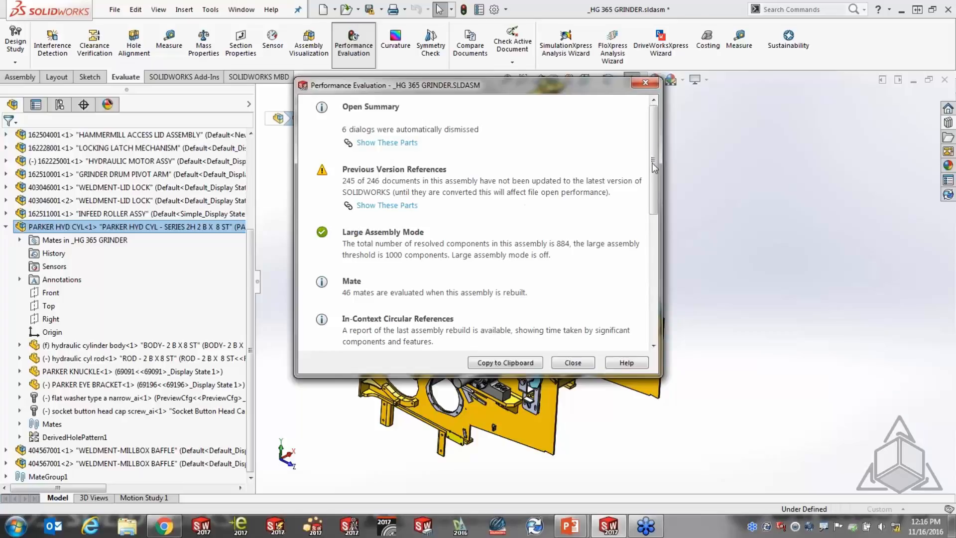
pyautogui.scroll(-3, 527, 210)
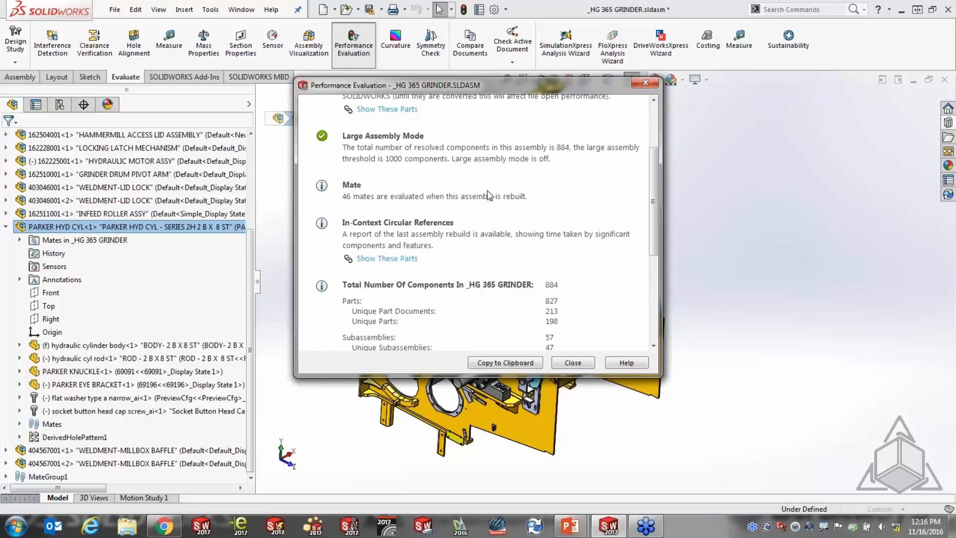
pyautogui.scroll(-4, 655, 212)
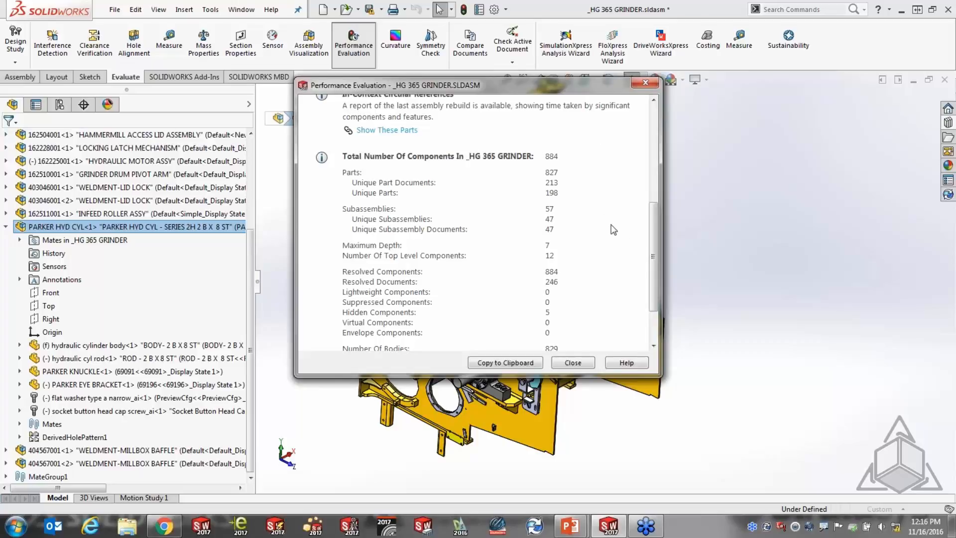
pyautogui.click(571, 363)
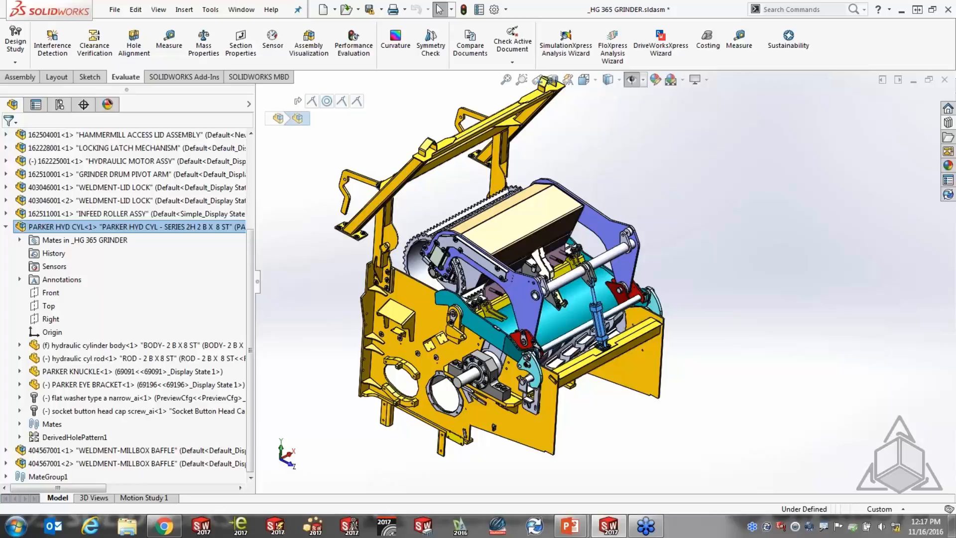
# Step: Find the files referenced by the grinder assembly, including broken references, in nested view
pyautogui.click(115, 10)
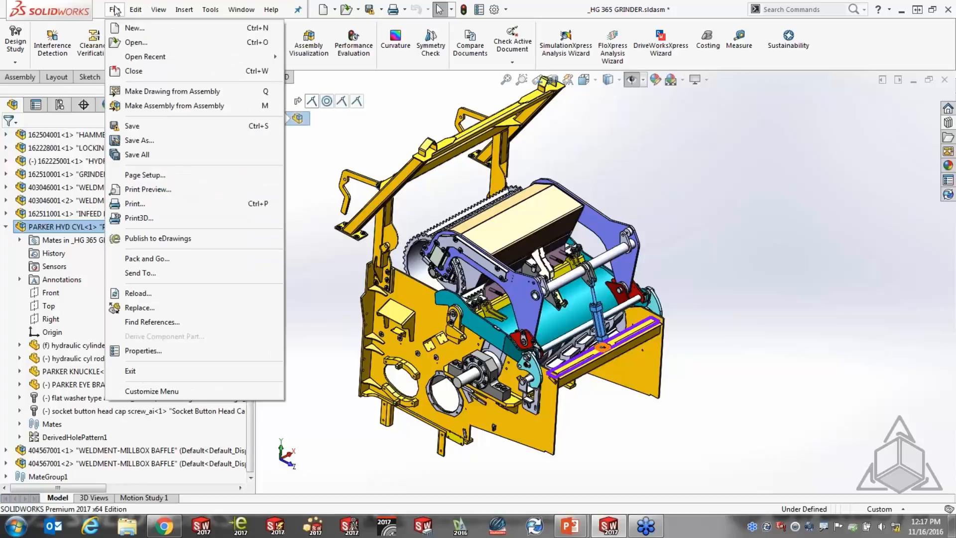
pyautogui.click(149, 322)
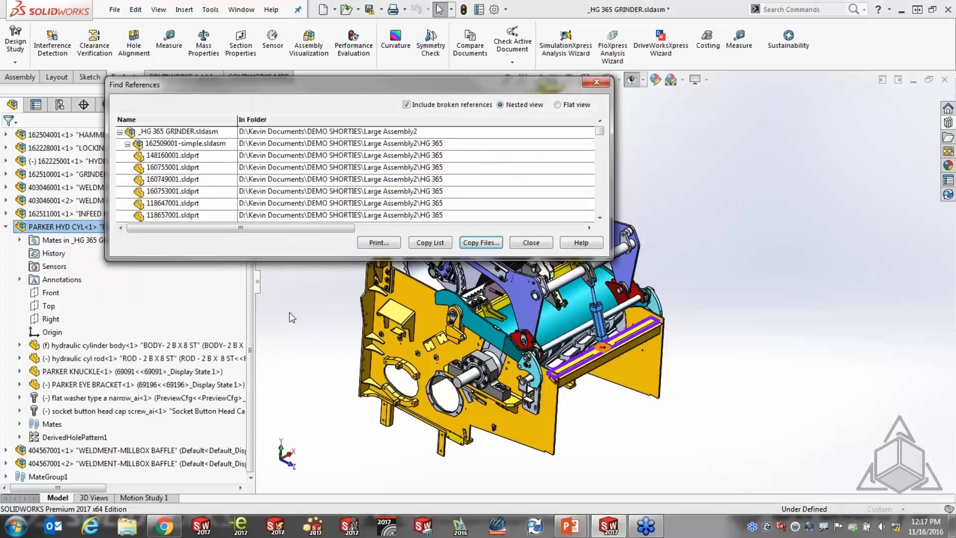
# Step: Look through the nested references list for files that are not found, close it and collapse the PARKER HYD CYL subassembly
pyautogui.moveTo(610, 258); pyautogui.dragTo(735, 389)
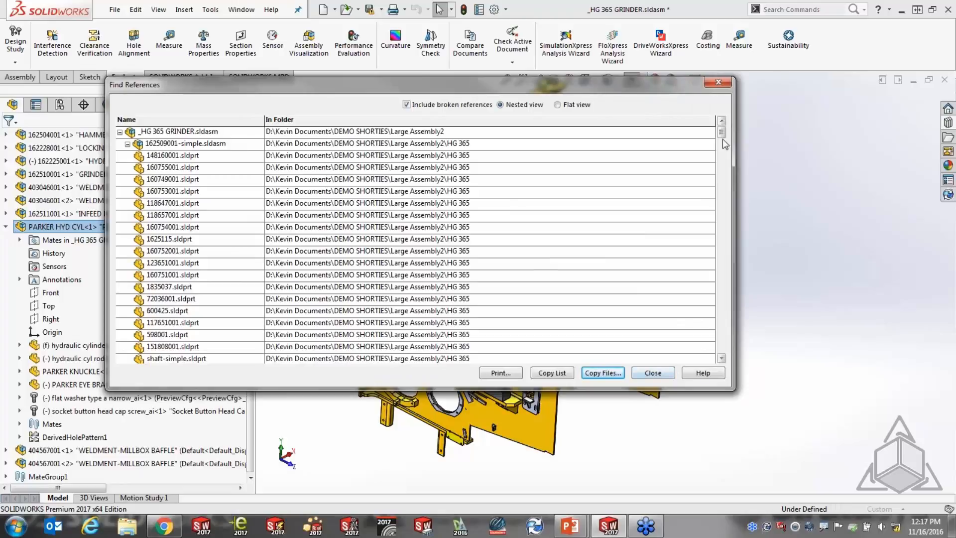
pyautogui.moveTo(722, 139); pyautogui.dragTo(726, 253)
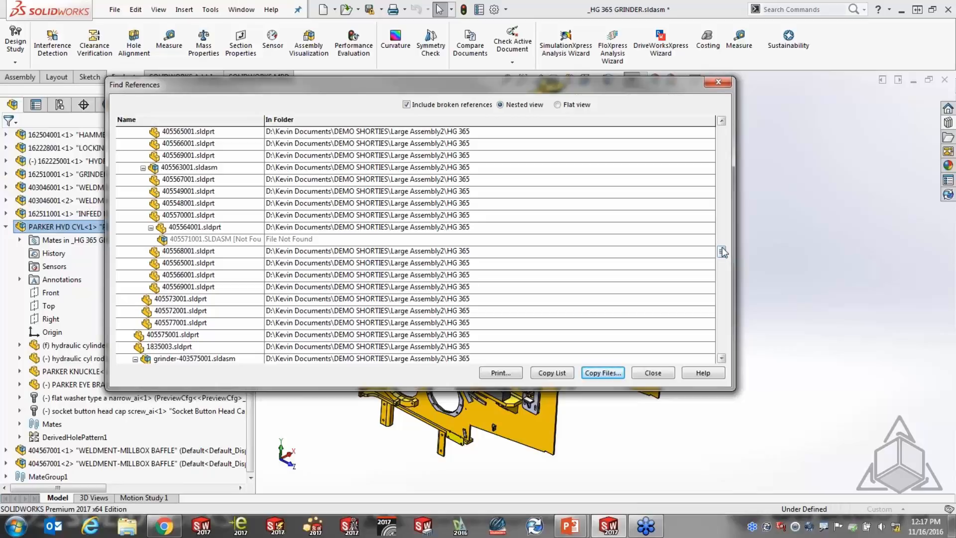
pyautogui.moveTo(725, 252); pyautogui.dragTo(722, 276)
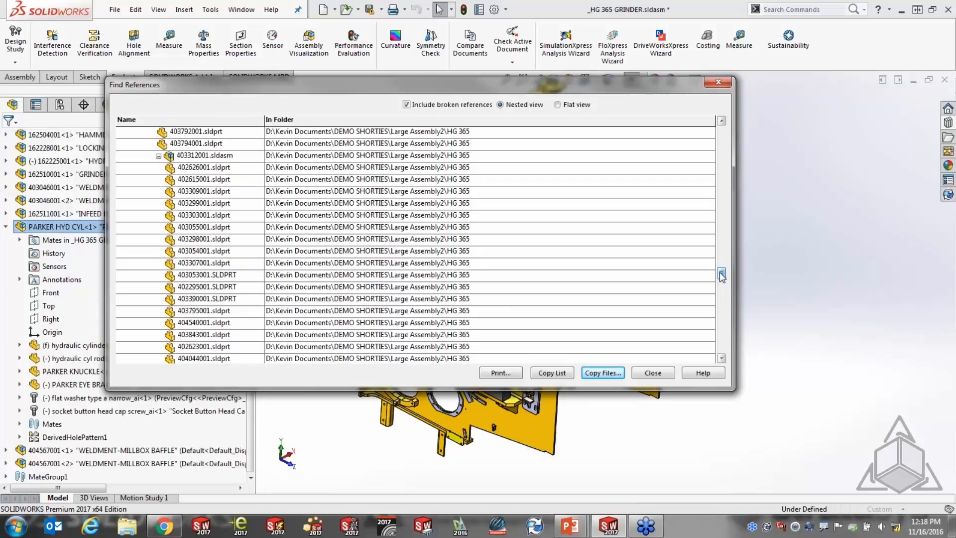
pyautogui.moveTo(720, 272); pyautogui.dragTo(711, 139)
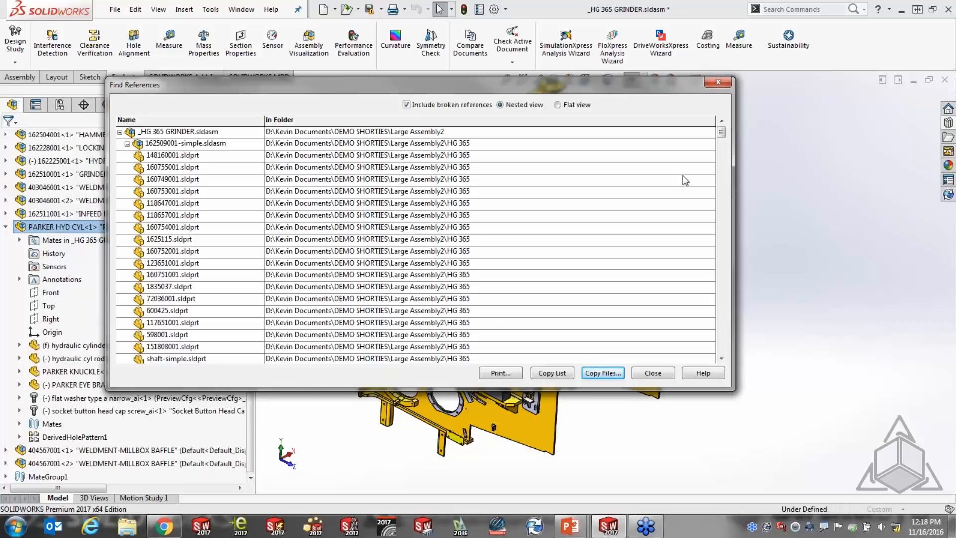
pyautogui.moveTo(721, 133); pyautogui.dragTo(720, 257)
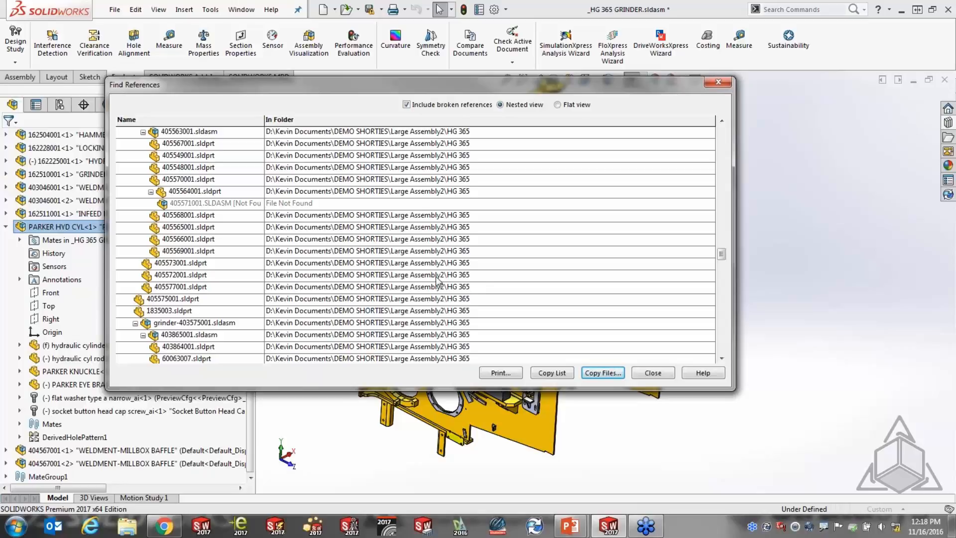
pyautogui.click(643, 374)
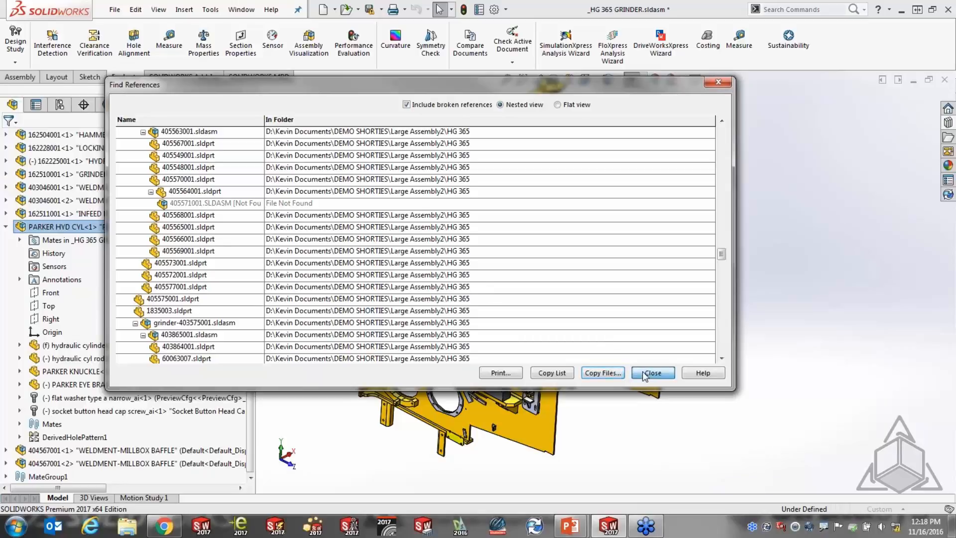
pyautogui.click(6, 228)
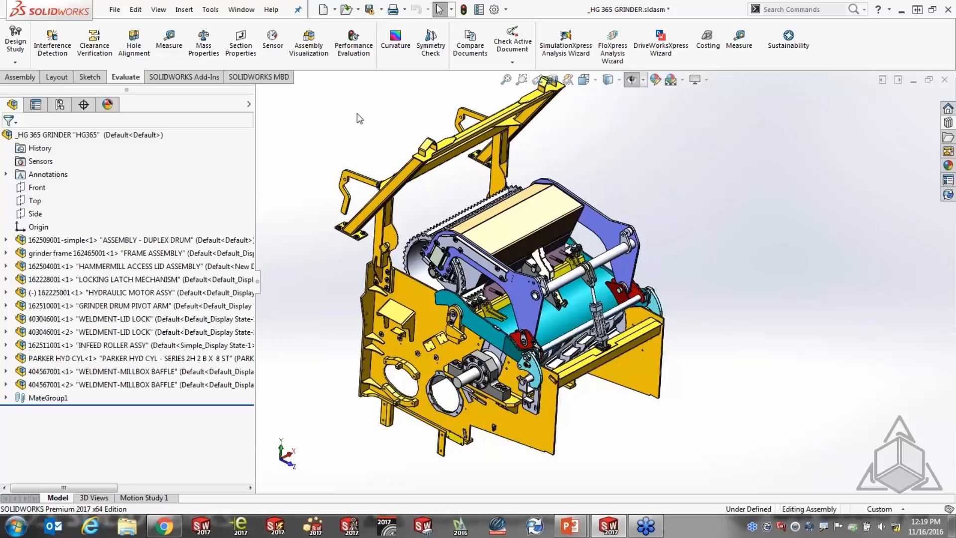
# Step: Start Assembly Visualization and sort the grinder's components by mass, heaviest first
pyautogui.click(313, 49)
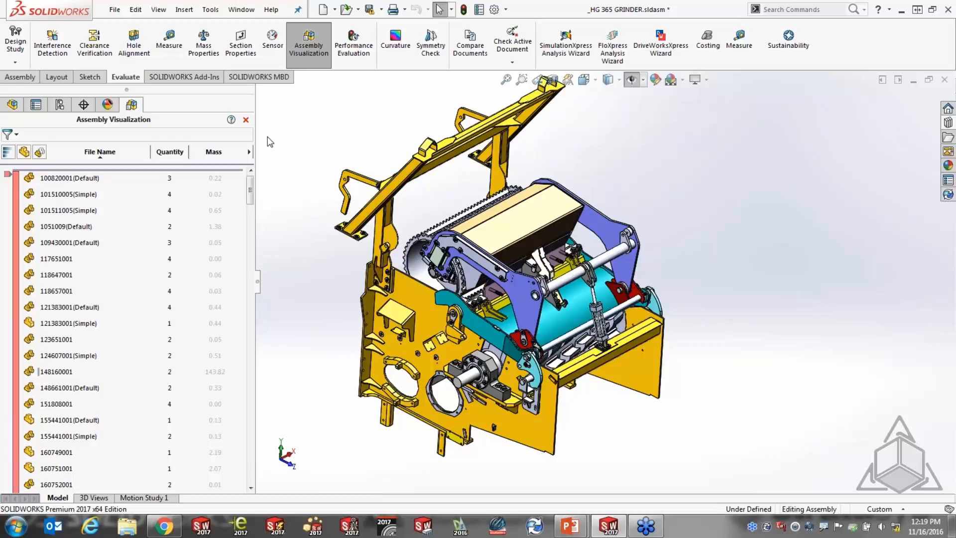
pyautogui.click(226, 151)
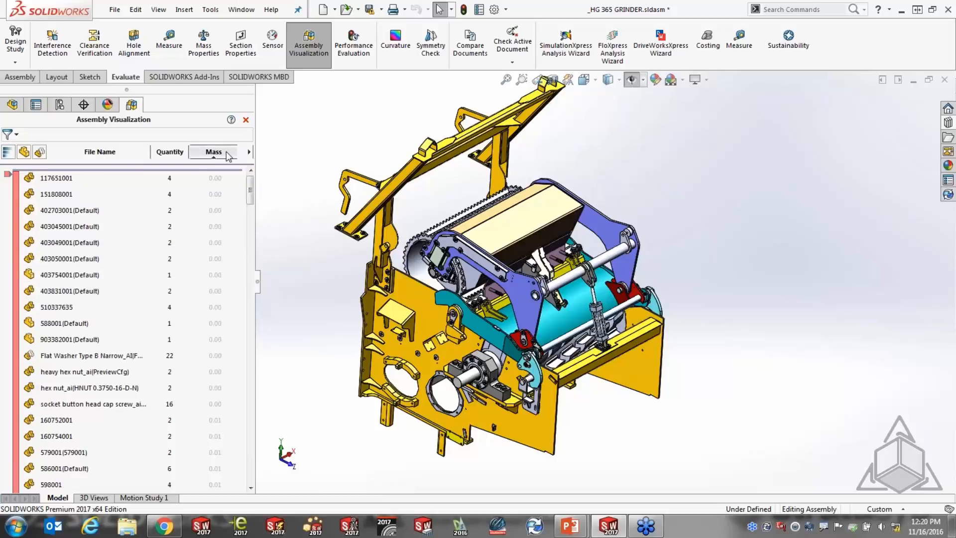
pyautogui.click(225, 152)
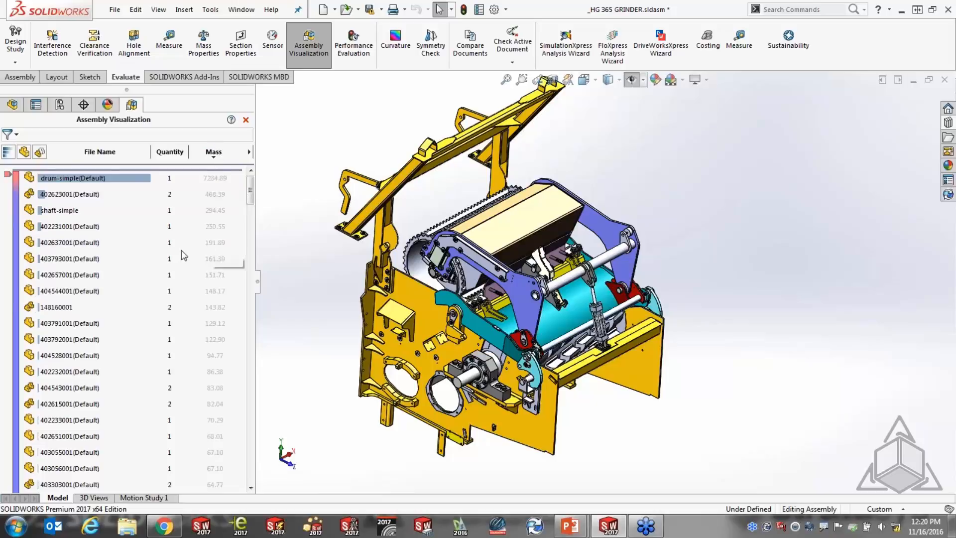
# Step: Compare the nested and flat views of the component list, and its ungrouped and grouped views
pyautogui.click(28, 156)
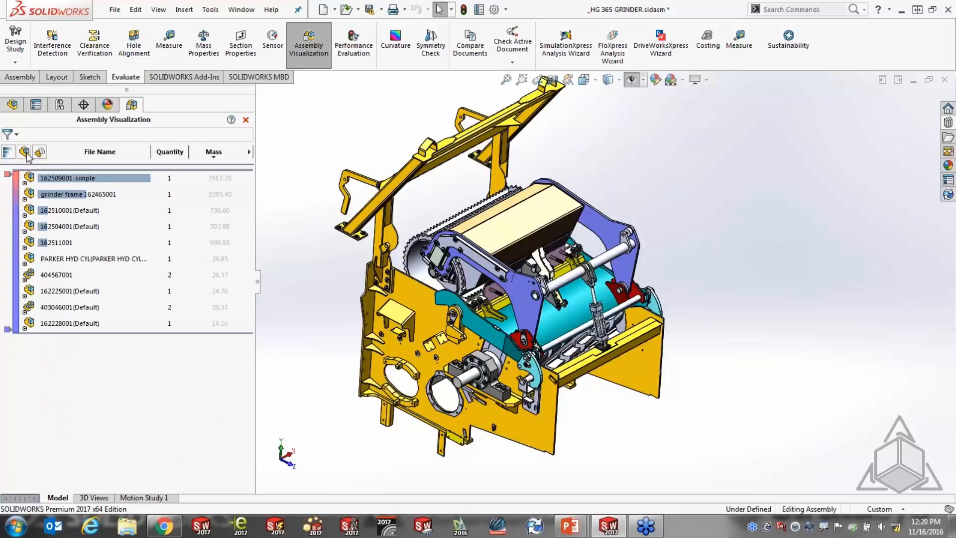
pyautogui.click(27, 155)
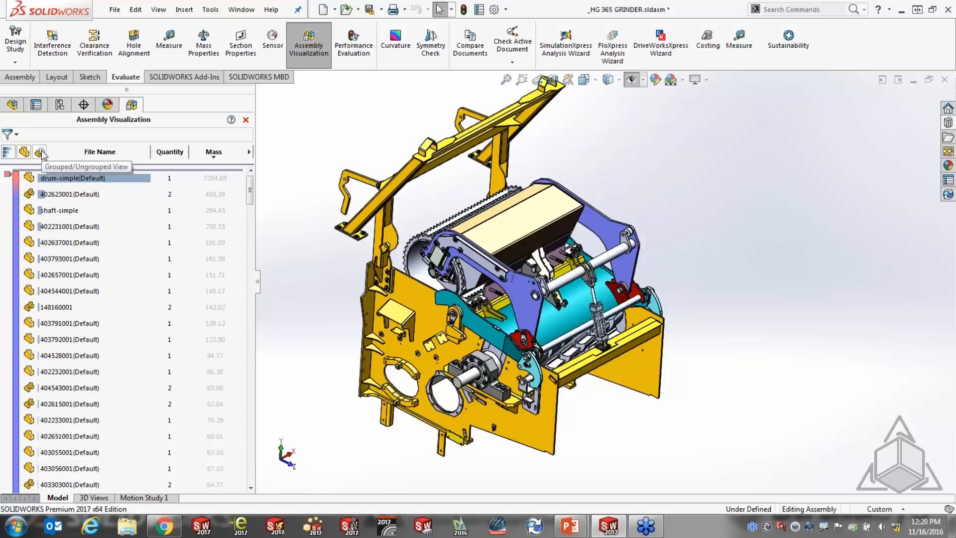
pyautogui.click(40, 152)
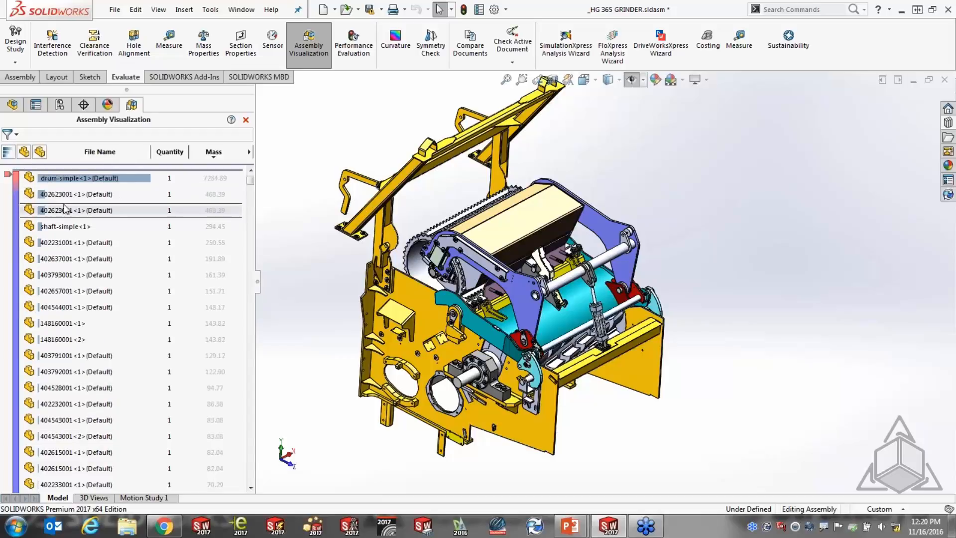
pyautogui.click(39, 151)
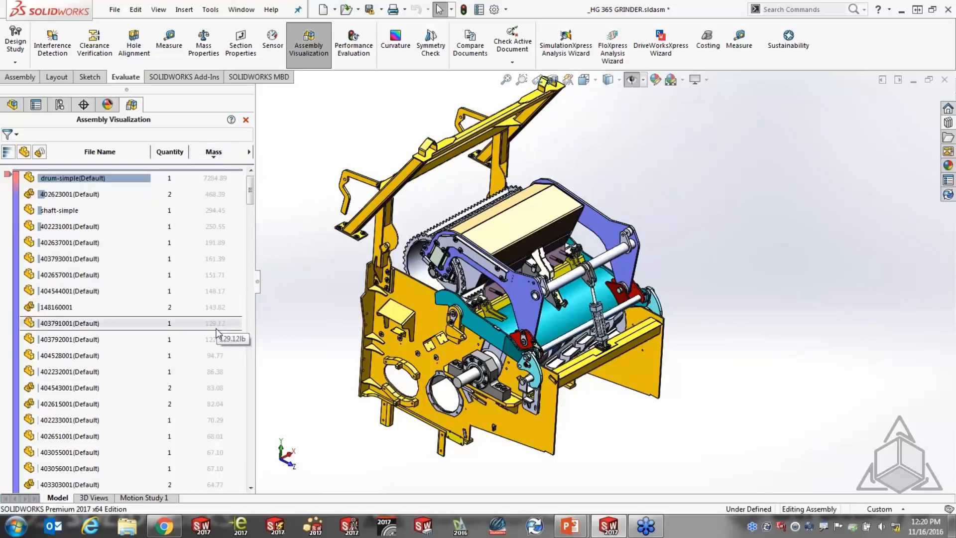
# Step: Replace the Mass column with a custom column based on the SW-Open Time property
pyautogui.click(248, 152)
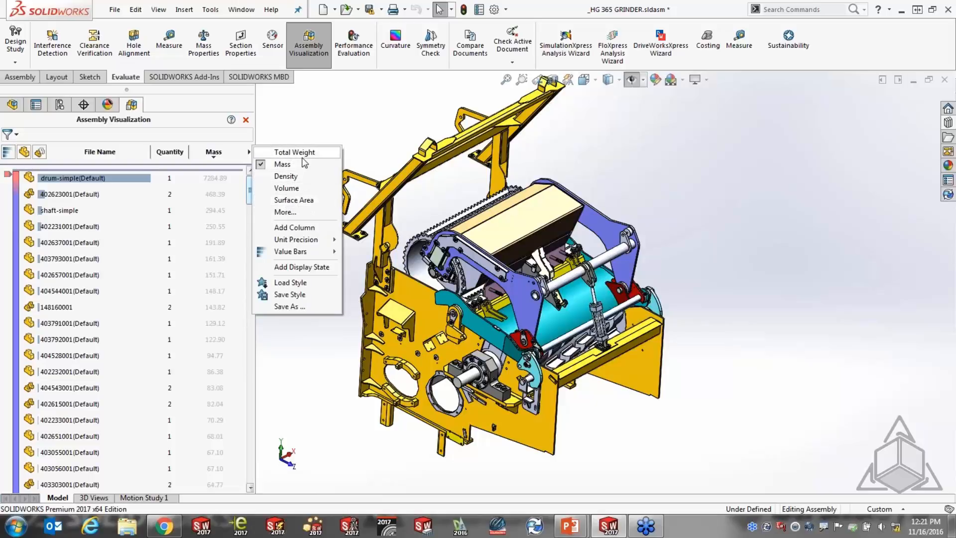
pyautogui.click(284, 212)
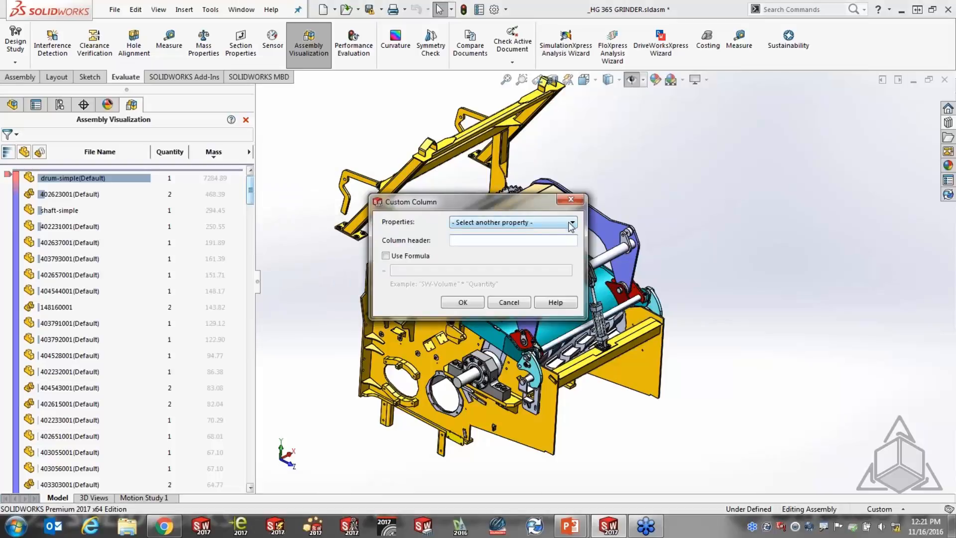
pyautogui.click(571, 225)
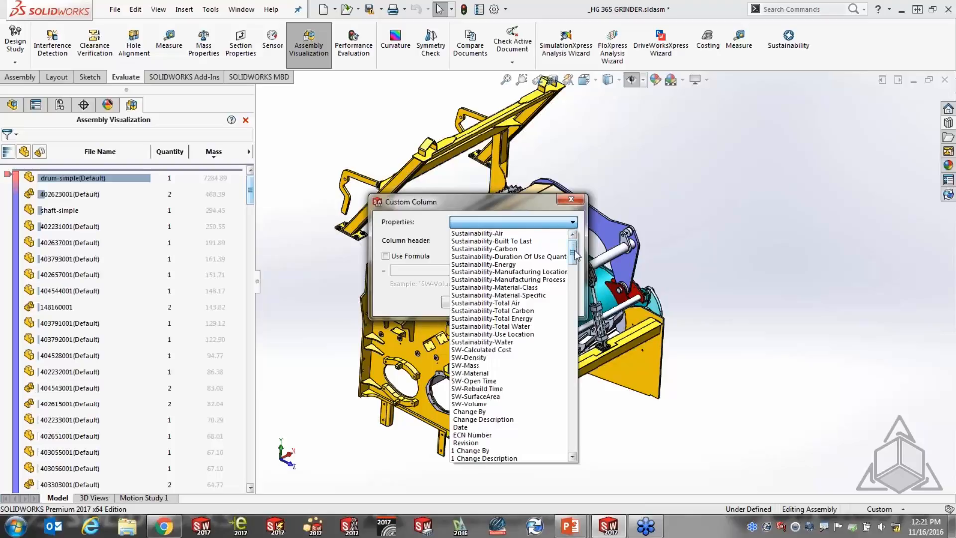
pyautogui.moveTo(575, 255); pyautogui.dragTo(574, 259)
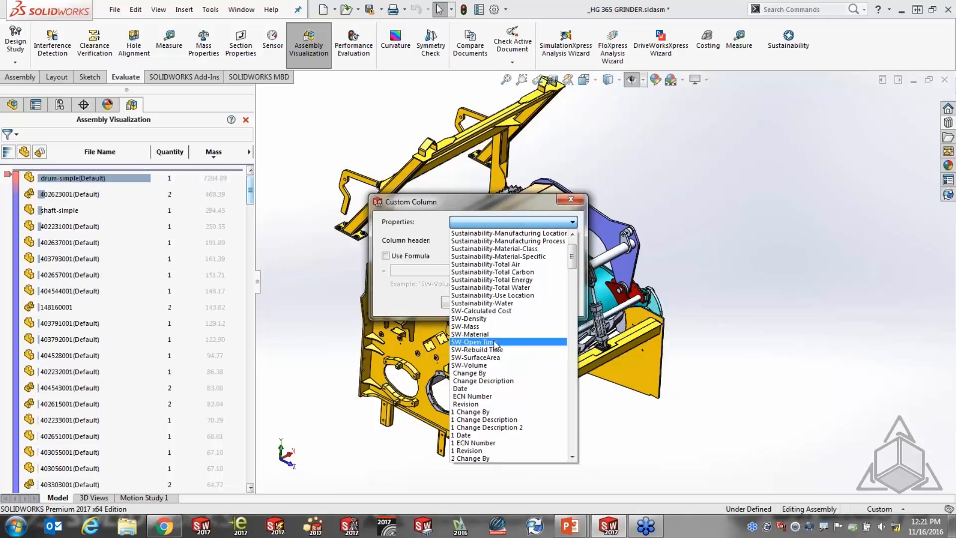
pyautogui.click(495, 343)
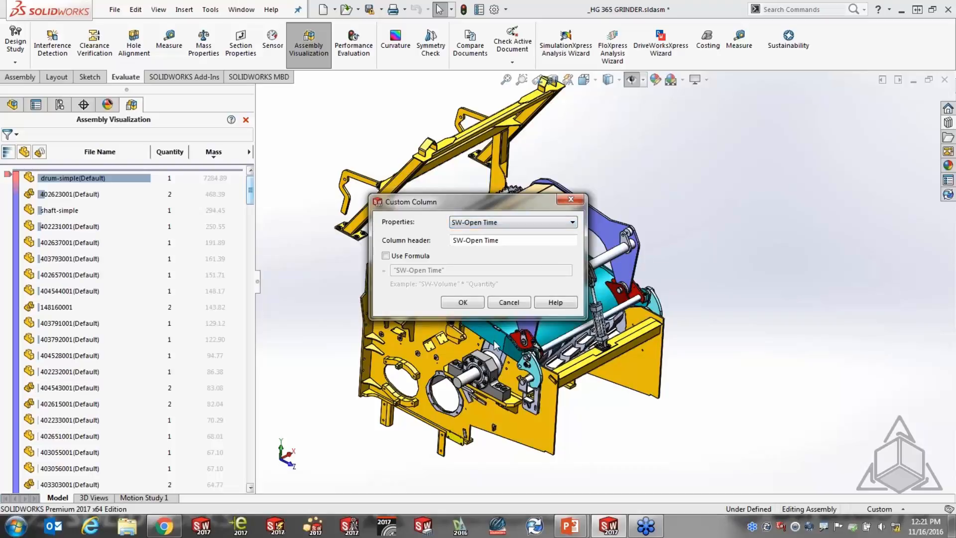
pyautogui.click(462, 302)
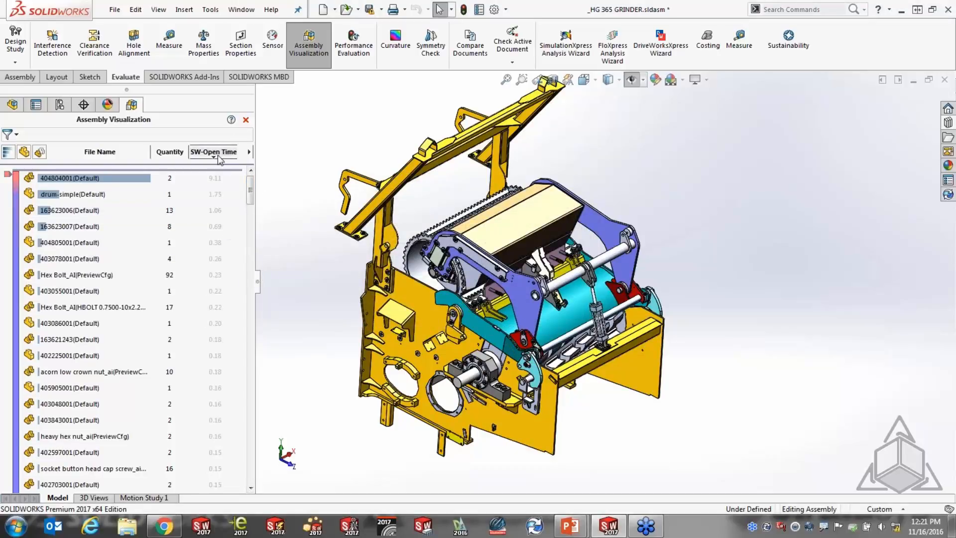
# Step: Locate the slow-opening components 404804001 and drum-simple in the model and examine the drum from the other side
pyautogui.click(69, 177)
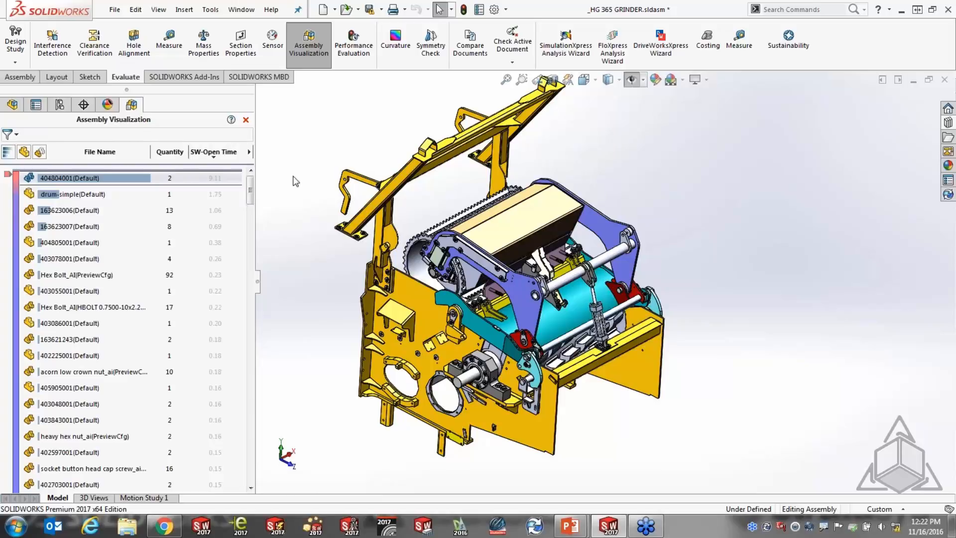
pyautogui.click(59, 195)
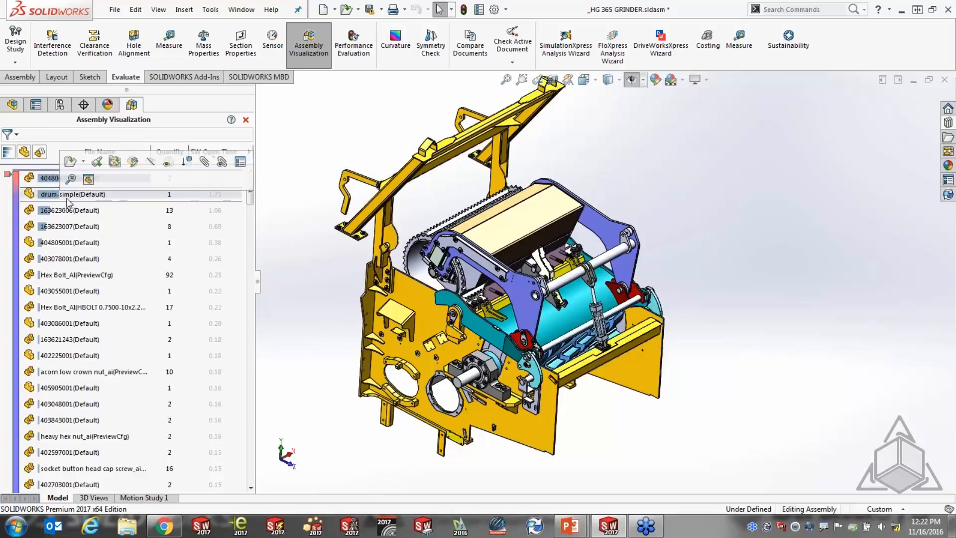
pyautogui.moveTo(462, 394); pyautogui.dragTo(618, 371, button='middle')
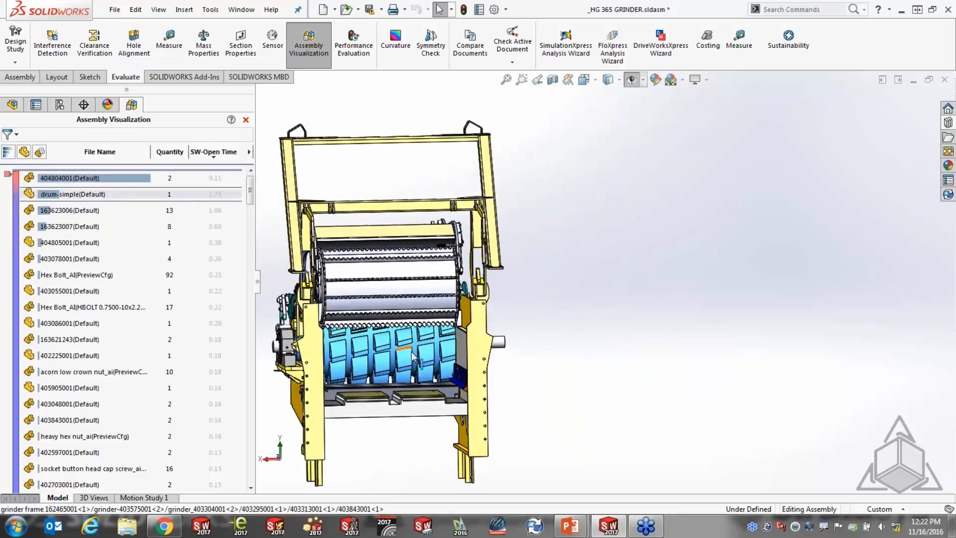
pyautogui.scroll(3, 601, 282)
pyautogui.moveTo(407, 368); pyautogui.dragTo(414, 369, button='middle')
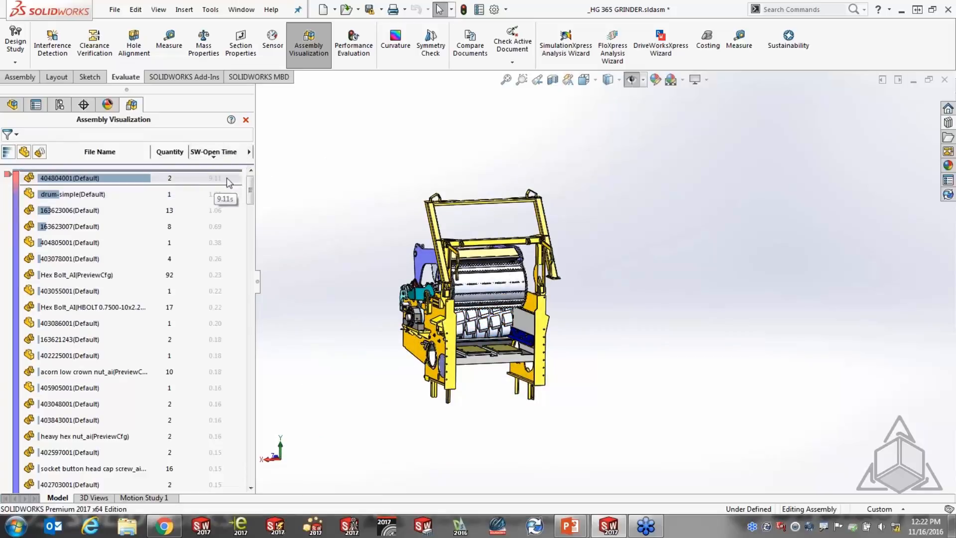
# Step: Add a second custom column for the SW-Rebuild Time property and widen the list and that column
pyautogui.rightClick(222, 152)
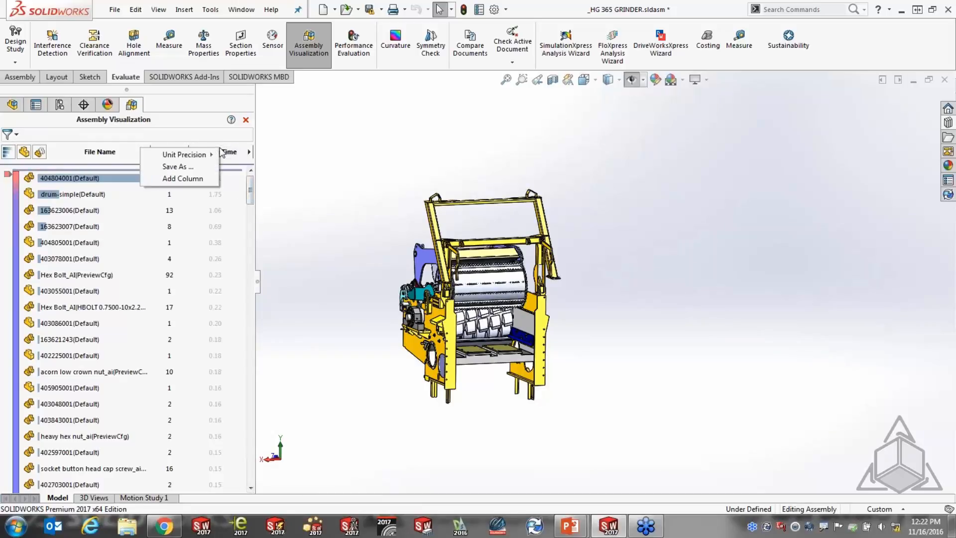
pyautogui.click(184, 179)
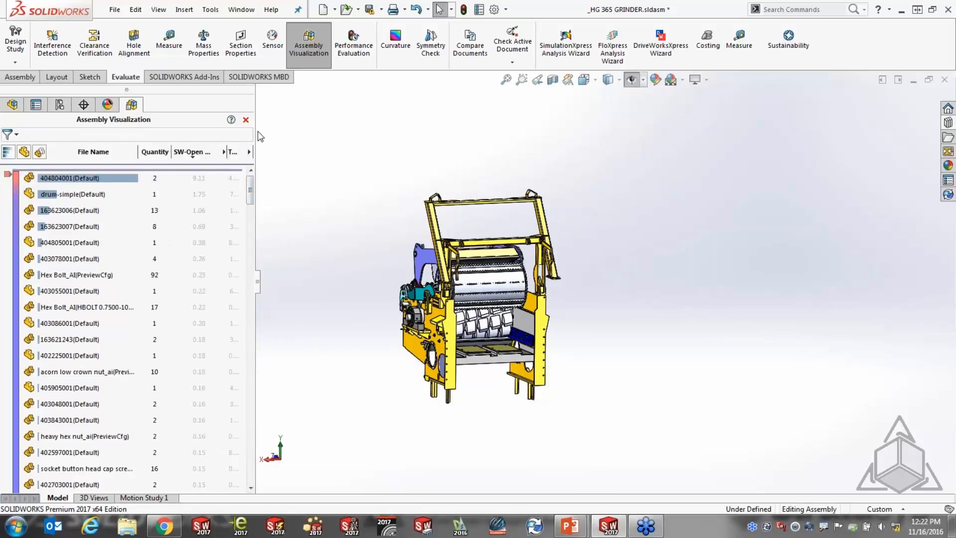
pyautogui.moveTo(256, 135); pyautogui.dragTo(362, 139)
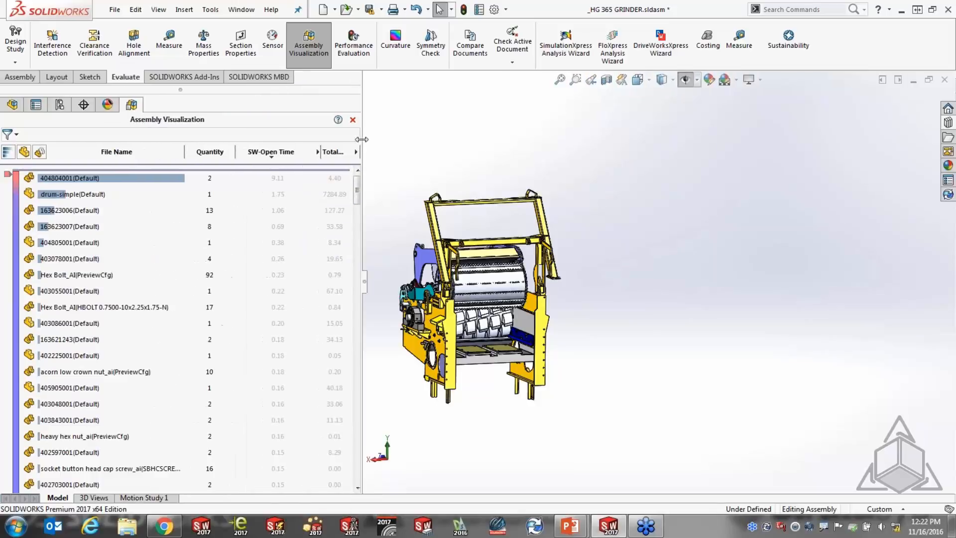
pyautogui.click(356, 151)
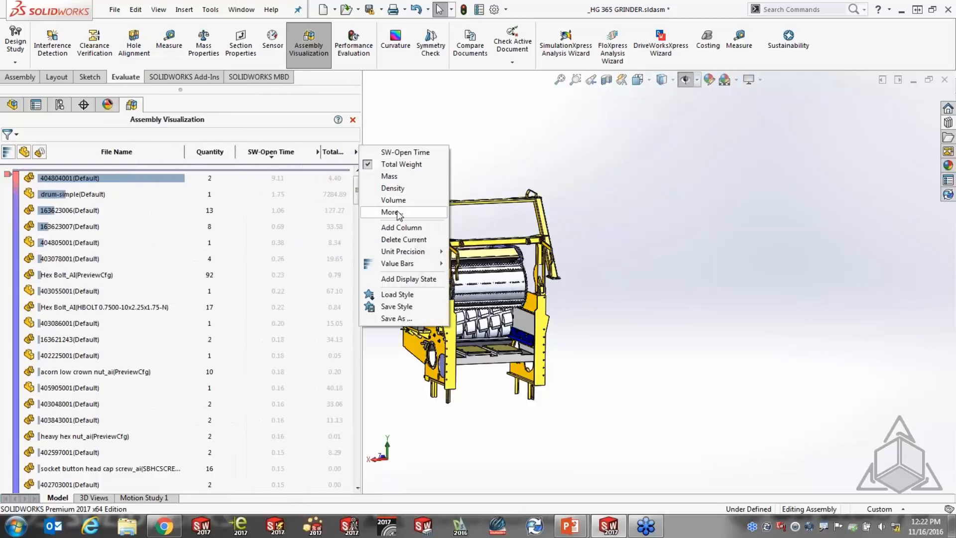
pyautogui.click(391, 211)
pyautogui.click(569, 222)
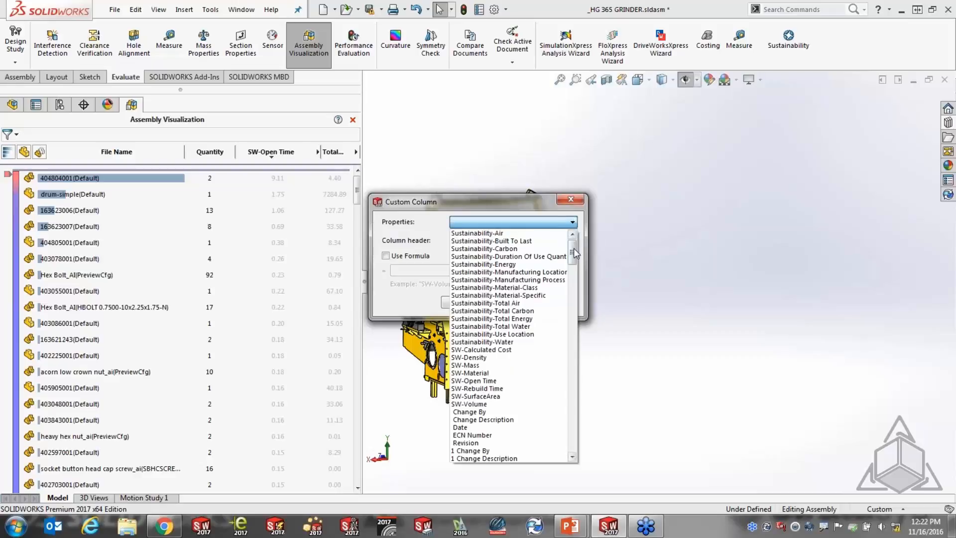
pyautogui.moveTo(573, 251); pyautogui.dragTo(575, 264)
pyautogui.click(493, 295)
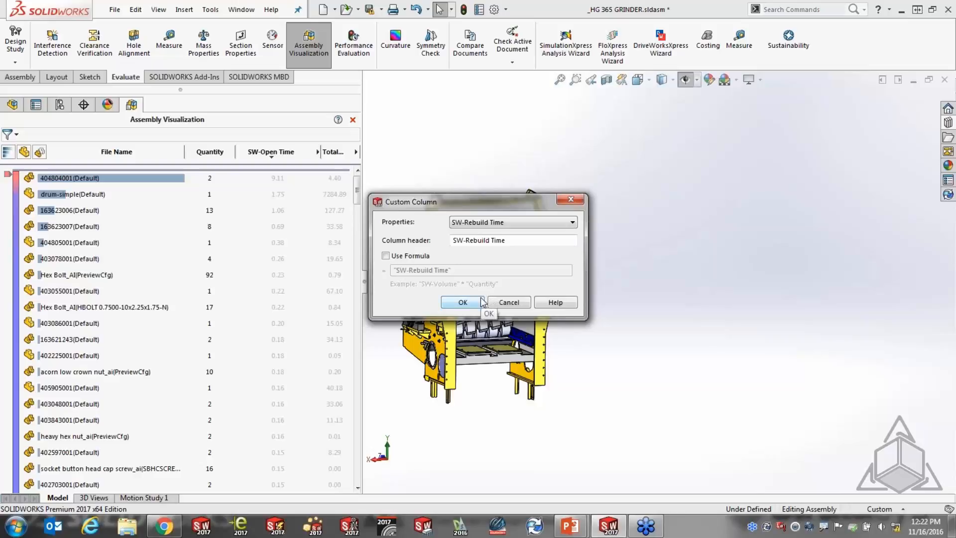
pyautogui.click(470, 302)
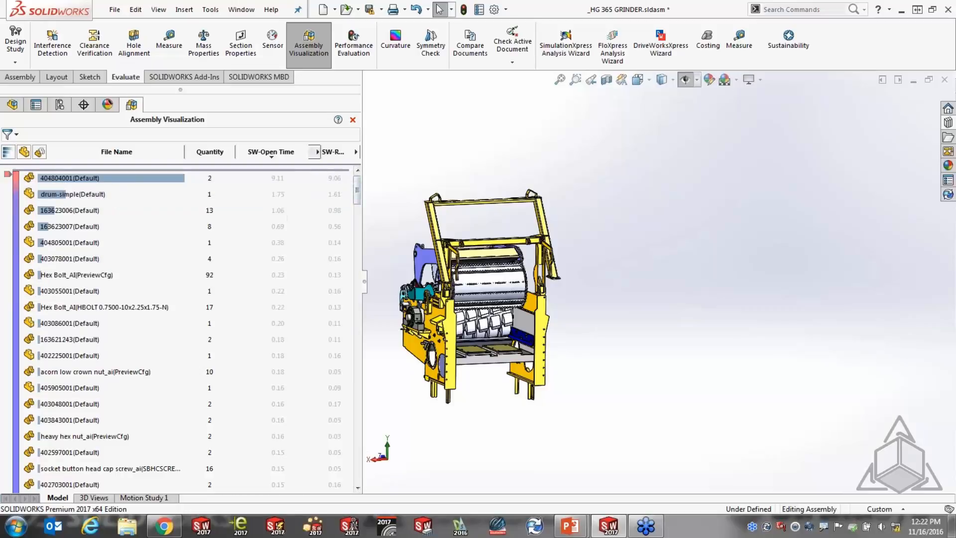
pyautogui.moveTo(319, 151); pyautogui.dragTo(300, 152)
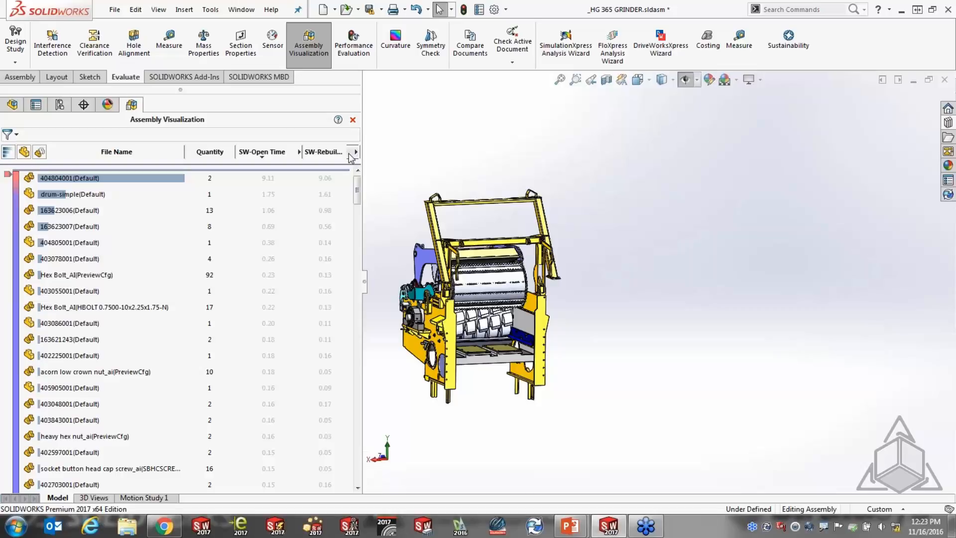
# Step: Add a third custom column to the component list based on the Graphics-Triangles property
pyautogui.rightClick(319, 152)
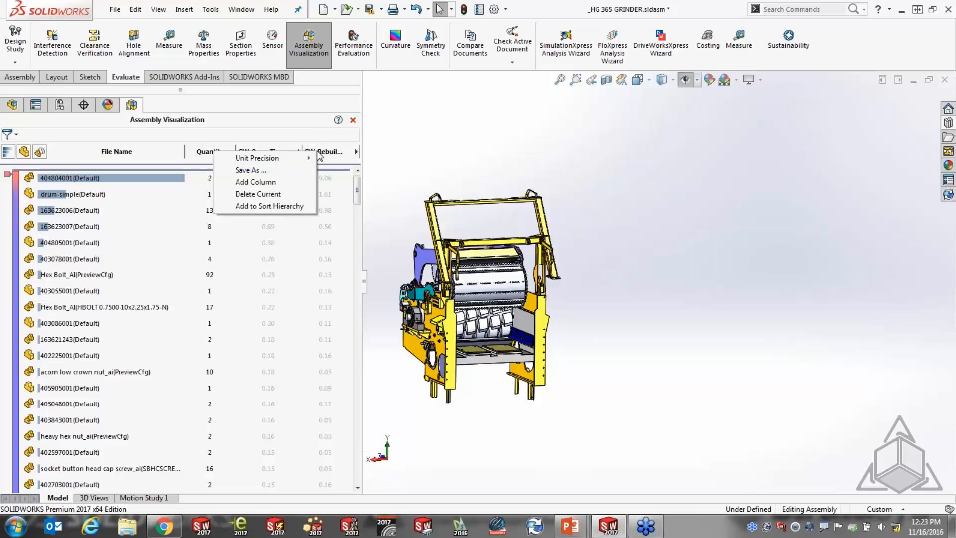
pyautogui.click(273, 183)
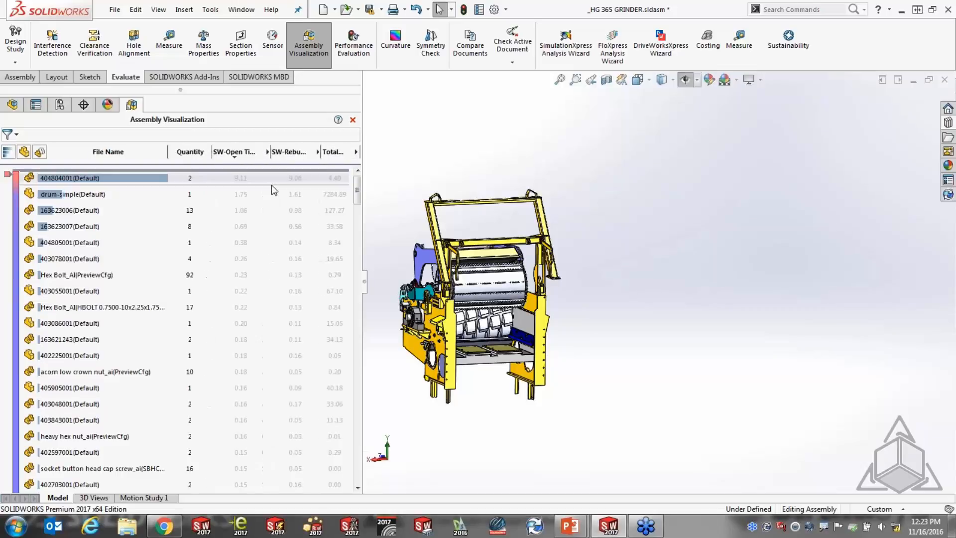
pyautogui.click(356, 152)
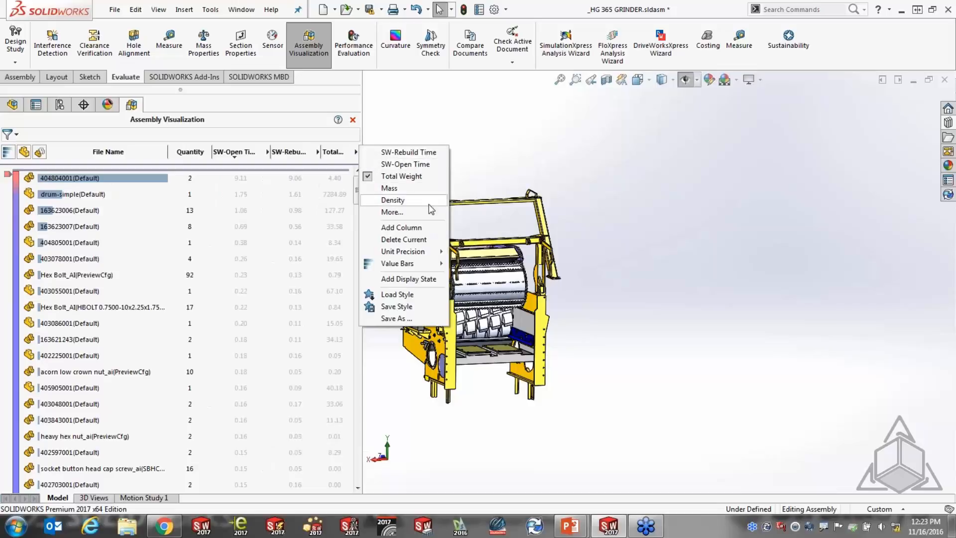
pyautogui.click(402, 211)
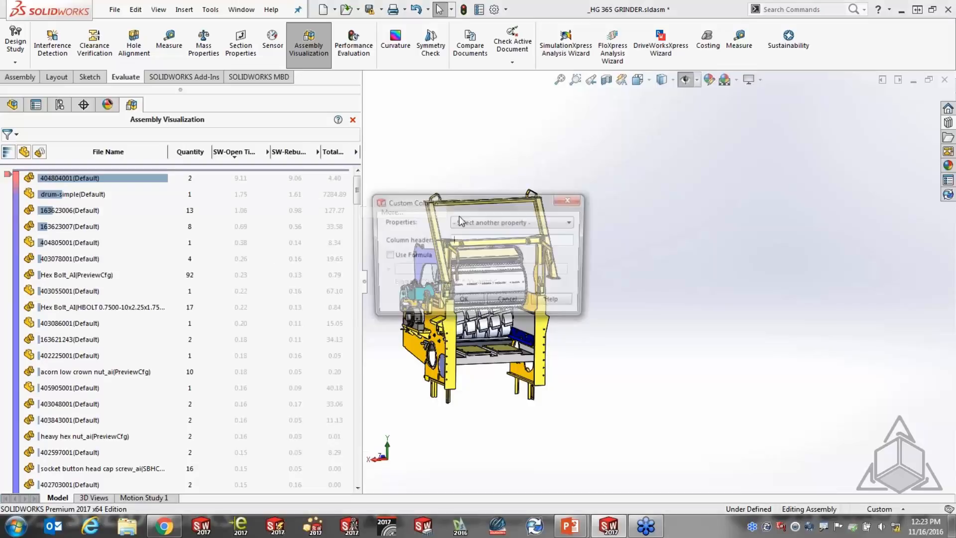
pyautogui.click(573, 222)
pyautogui.moveTo(573, 255); pyautogui.dragTo(573, 403)
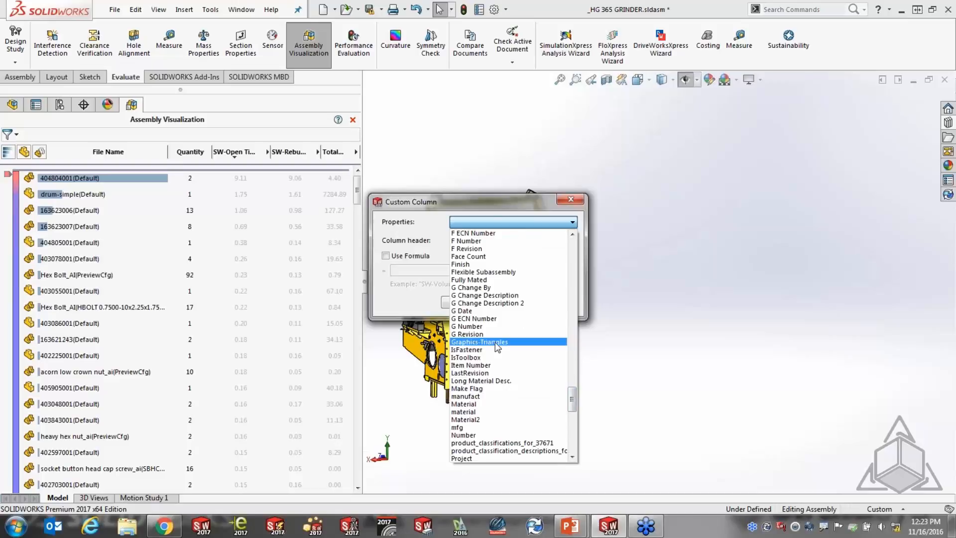
pyautogui.click(497, 342)
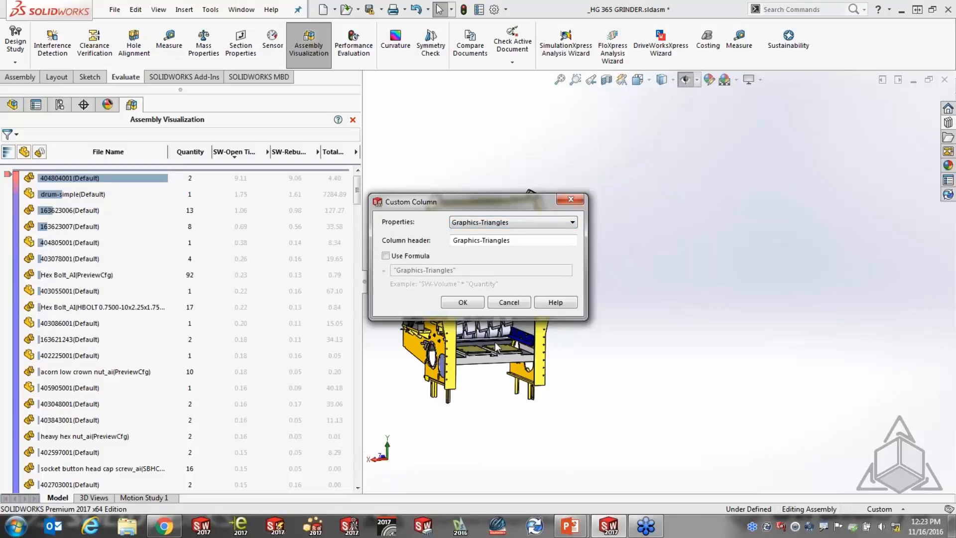
pyautogui.click(463, 302)
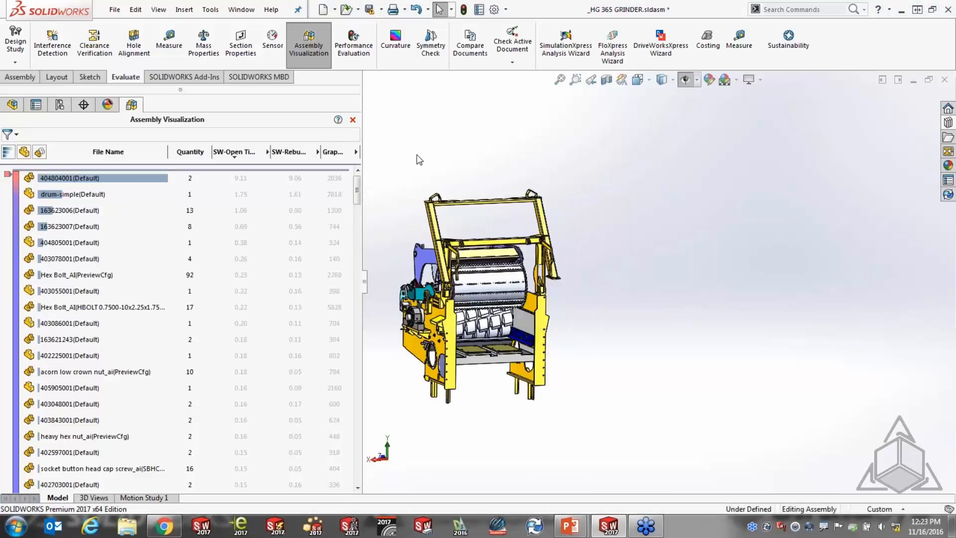
# Step: Sort the components by Graphics-Triangles from highest to lowest and examine the whole grinder from an angled view
pyautogui.click(333, 152)
pyautogui.click(333, 152)
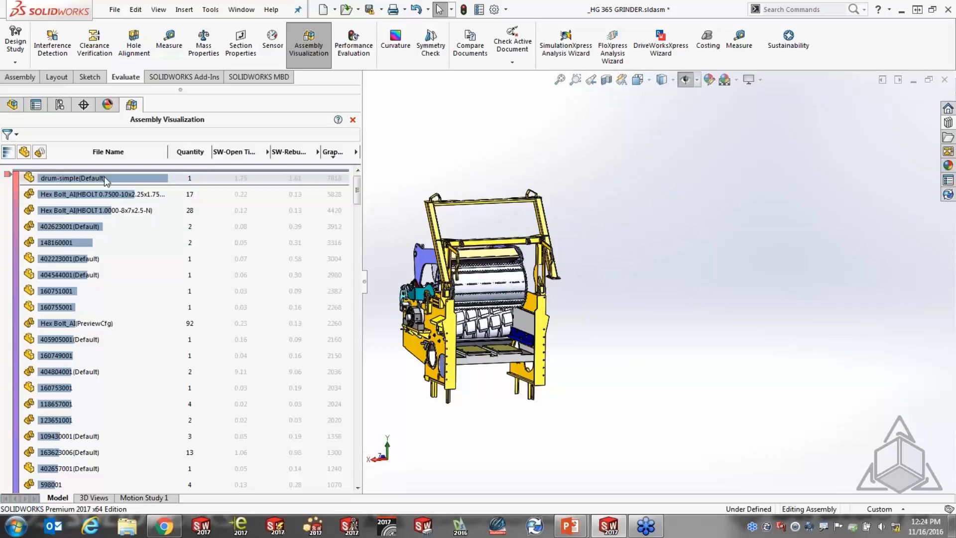
pyautogui.press('f')
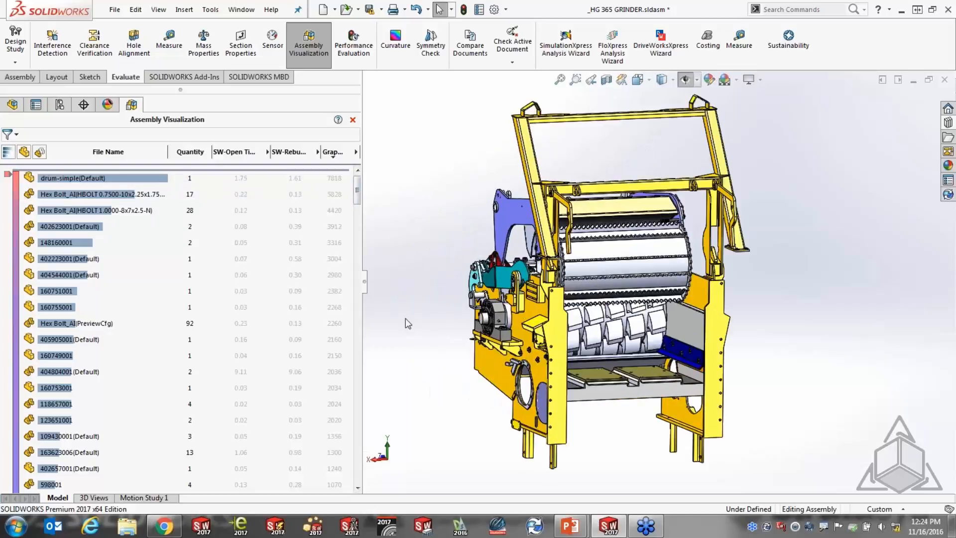
pyautogui.moveTo(517, 322); pyautogui.dragTo(570, 346, button='middle')
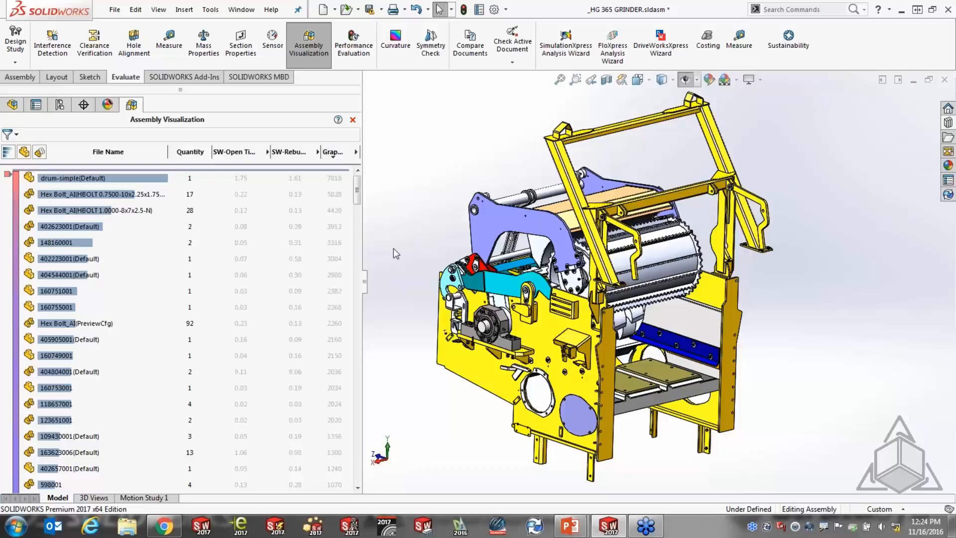
pyautogui.click(355, 152)
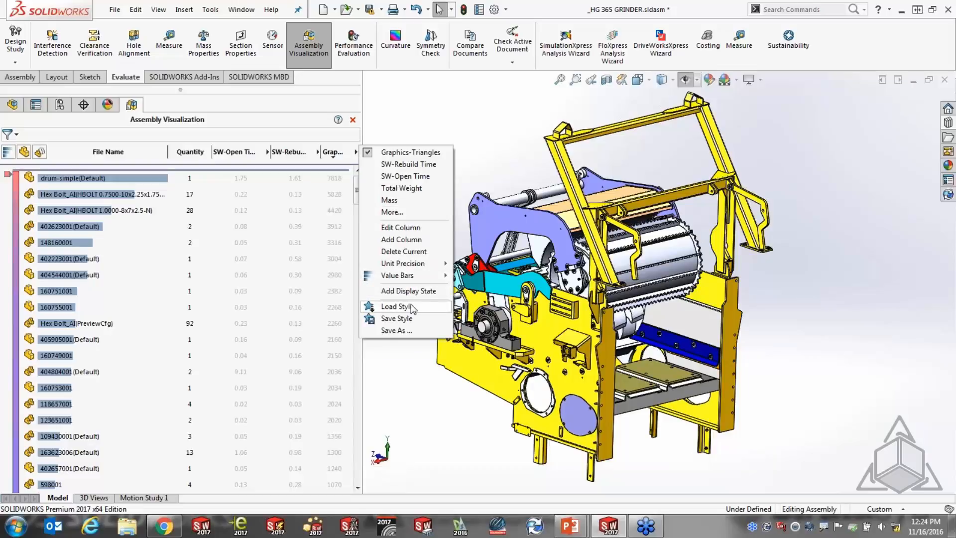
pyautogui.click(406, 328)
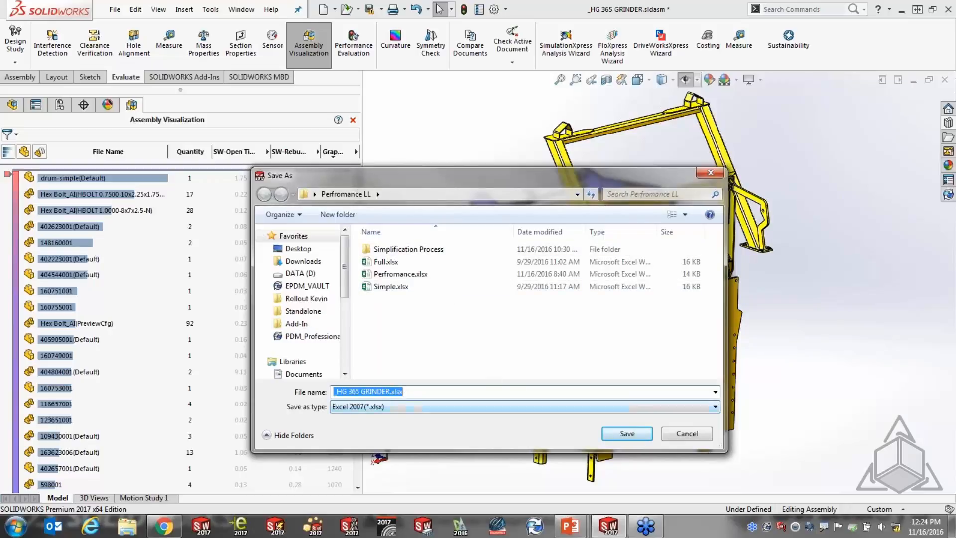
pyautogui.click(687, 433)
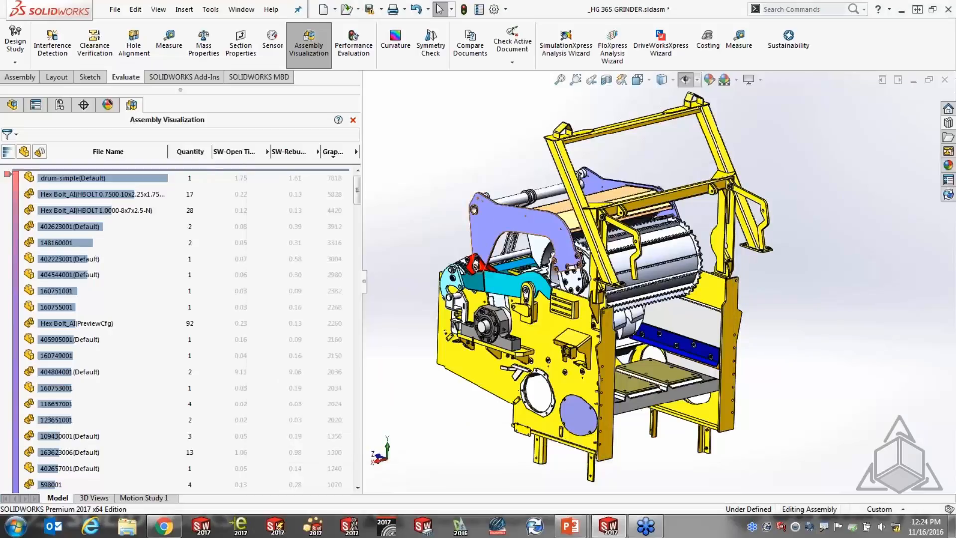
# Step: Load the saved visualization style Perfromance.xlsx and widen the component list so its column headers are readable
pyautogui.click(355, 152)
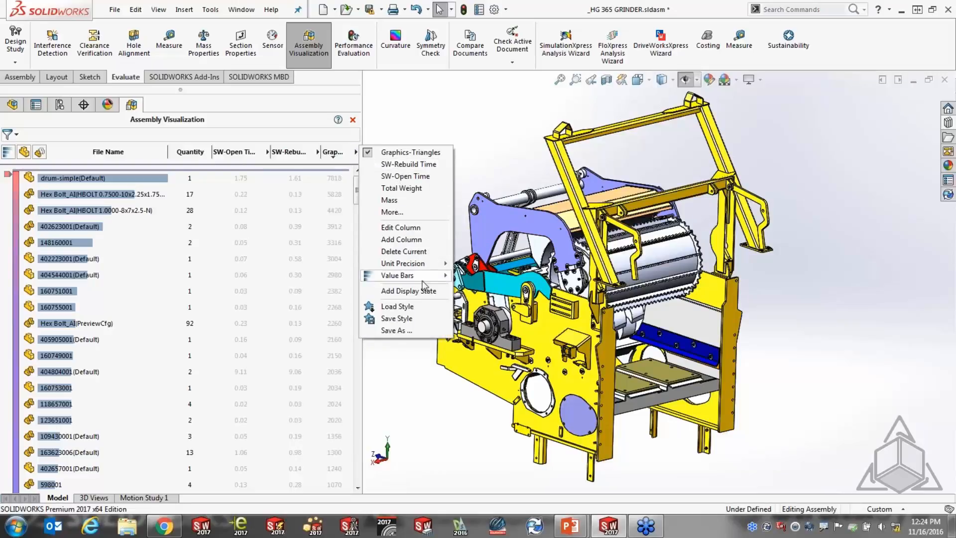
pyautogui.click(413, 307)
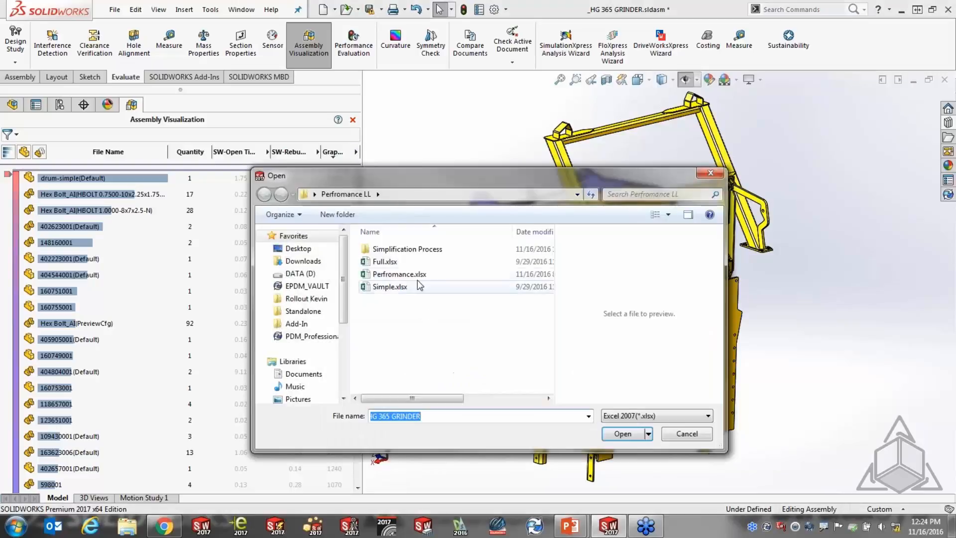
pyautogui.click(401, 274)
pyautogui.click(622, 434)
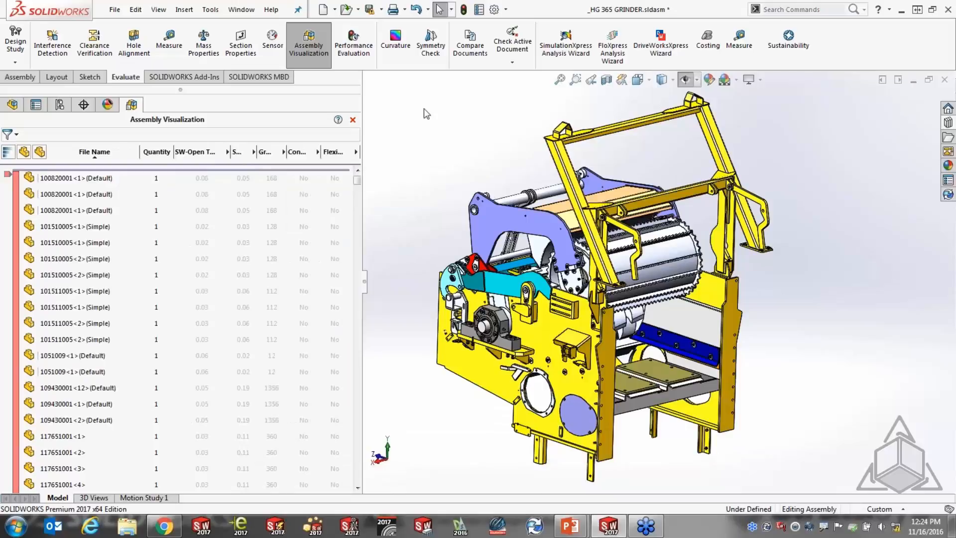
pyautogui.moveTo(362, 100); pyautogui.dragTo(735, 159)
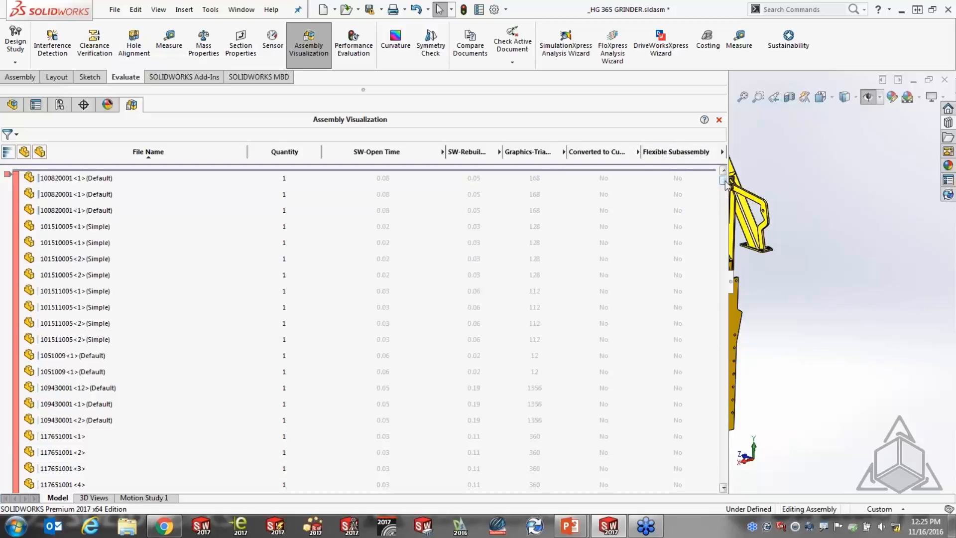
# Step: Examine the properties available for a custom column, such as Face Count and External Reference, without adding one
pyautogui.moveTo(724, 183)
pyautogui.mouseDown()
pyautogui.moveTo(723, 195)
pyautogui.moveTo(724, 171)
pyautogui.mouseUp()
pyautogui.click(722, 152)
pyautogui.click(760, 212)
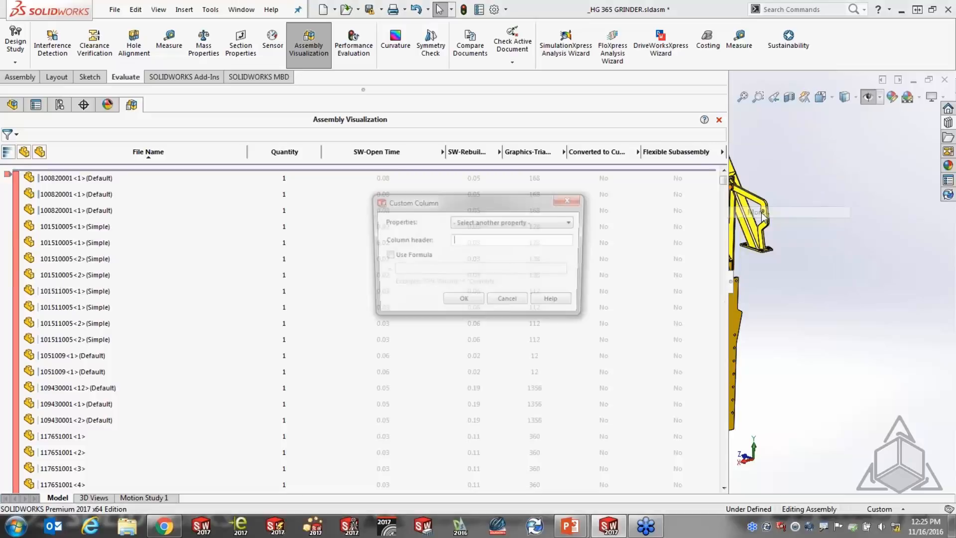
pyautogui.click(573, 222)
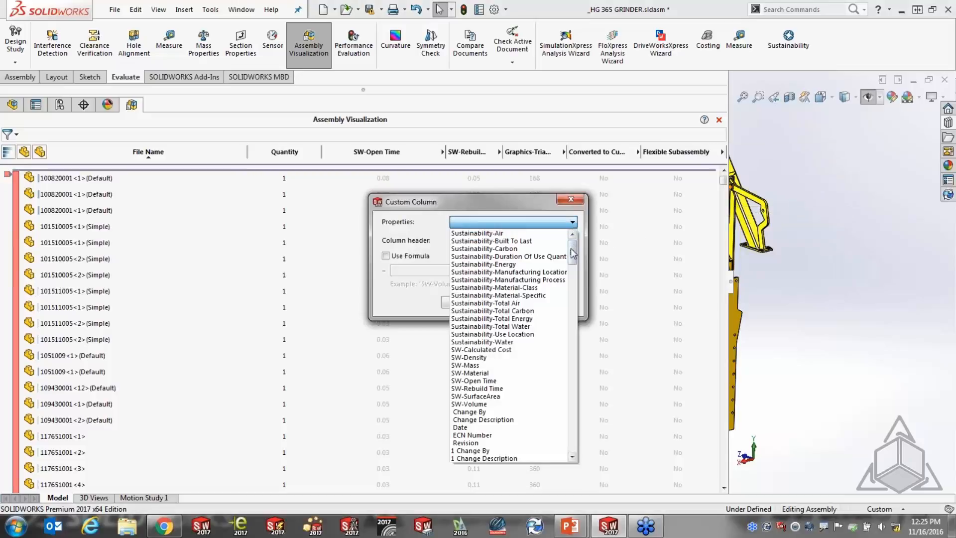
pyautogui.moveTo(573, 256); pyautogui.dragTo(580, 392)
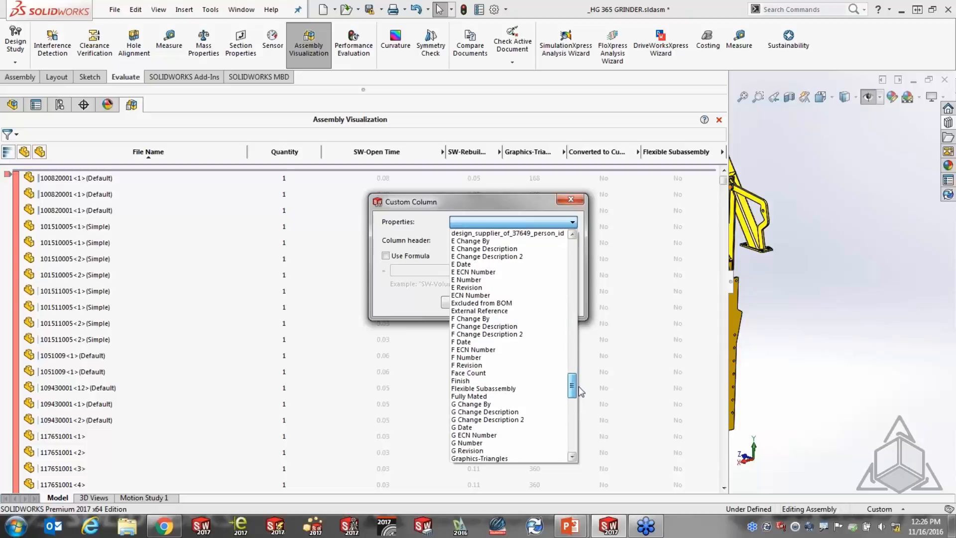
pyautogui.moveTo(580, 391); pyautogui.dragTo(581, 399)
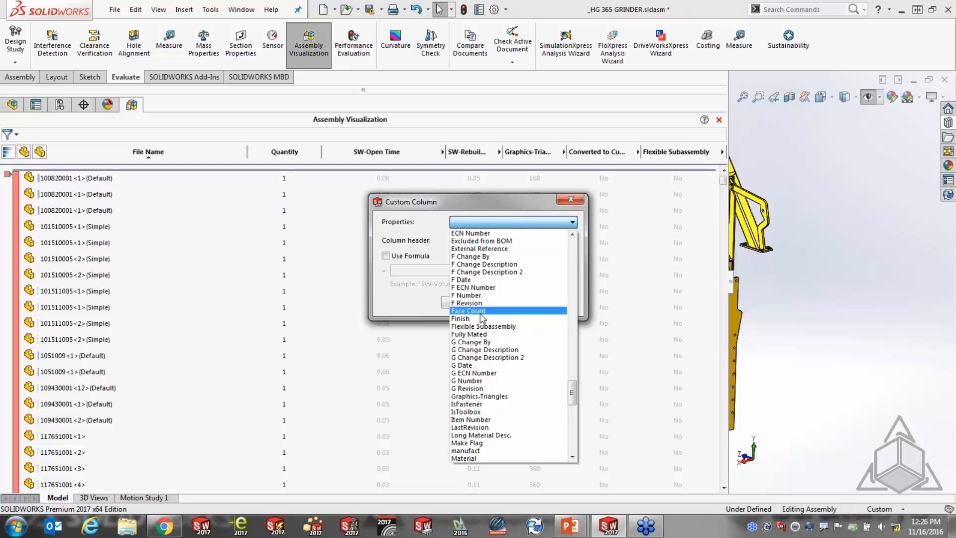
pyautogui.click(577, 200)
pyautogui.click(577, 200)
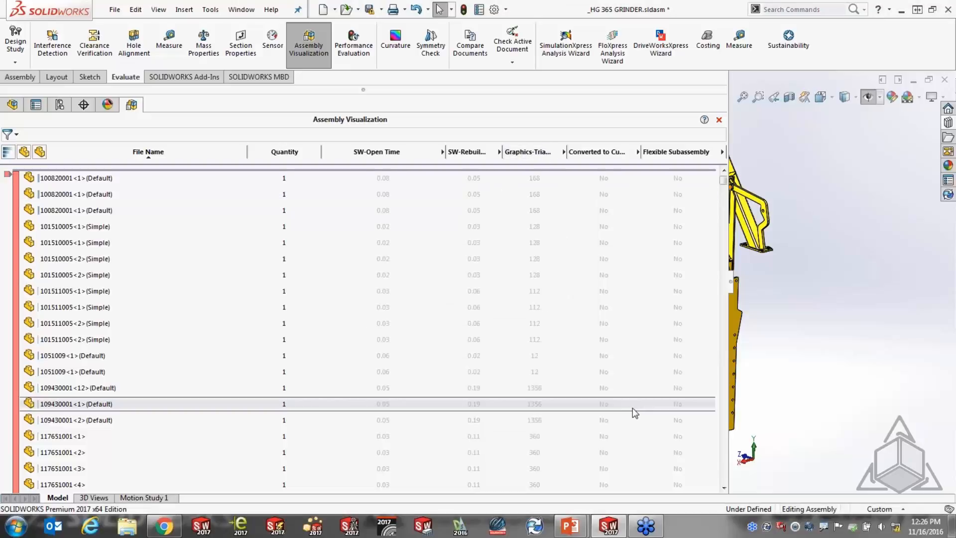
# Step: Switch to the PowerPoint slide show and advance to the Graphics Triangles slide
pyautogui.moveTo(570, 523)
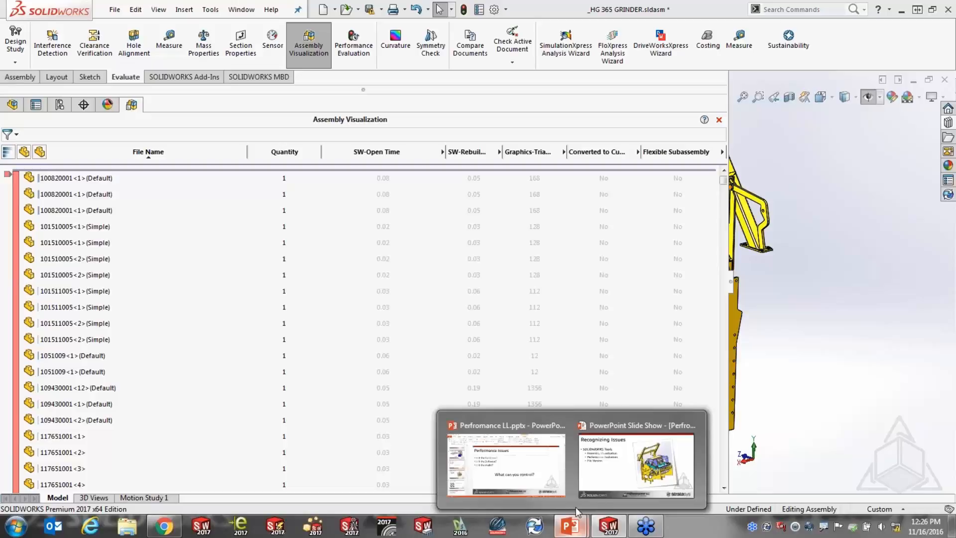
pyautogui.click(590, 472)
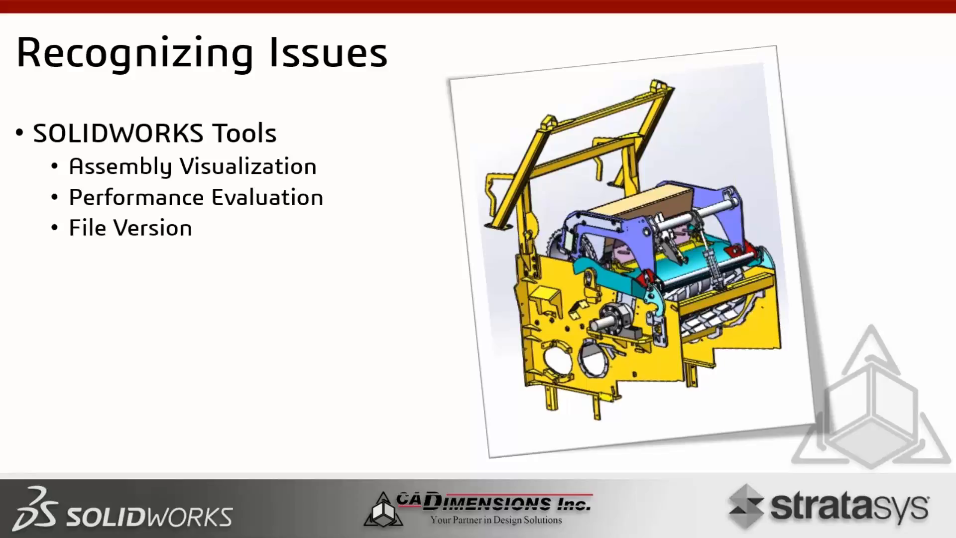
pyautogui.press('Right')
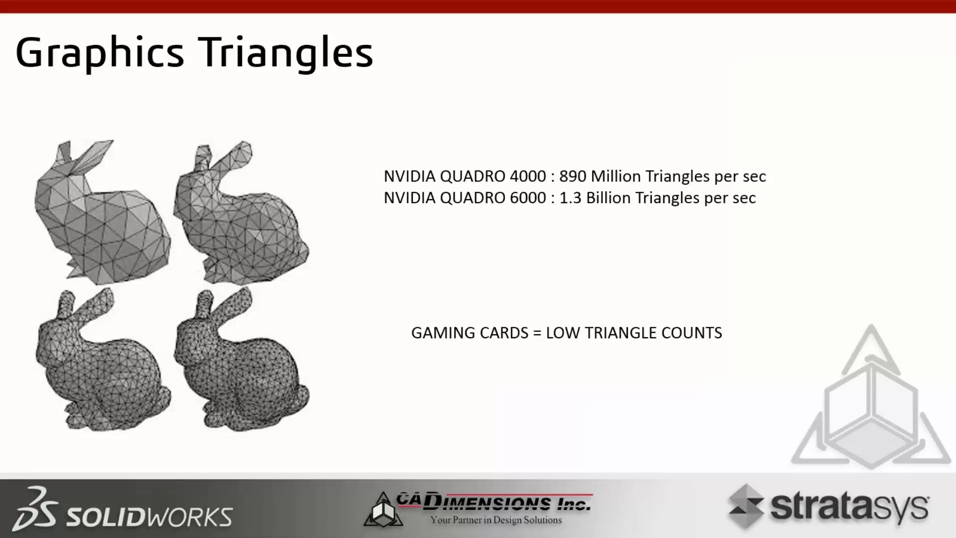
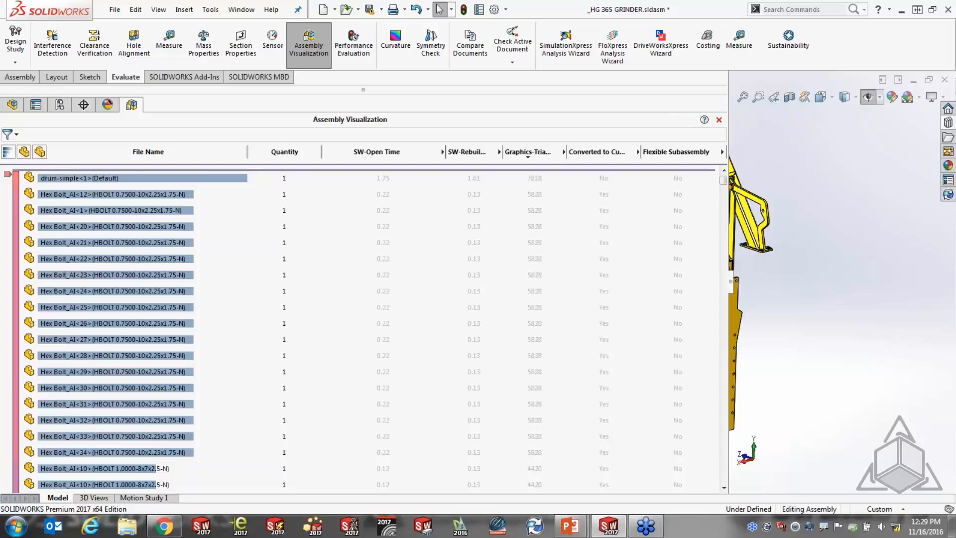
# Step: Narrow the component list slightly, switch to the PowerPoint slide show and advance to the Make files Perform better slide
pyautogui.moveTo(729, 279); pyautogui.dragTo(687, 278)
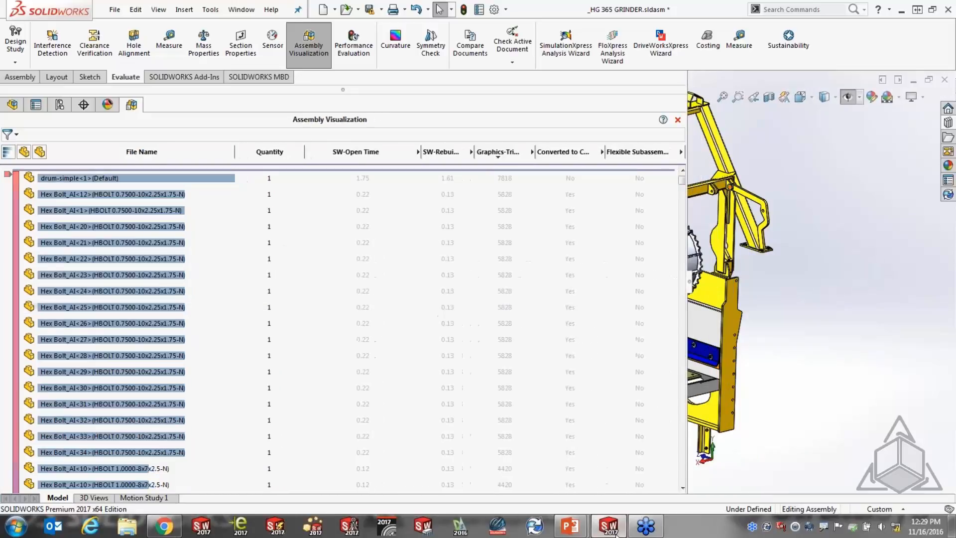
pyautogui.moveTo(567, 529)
pyautogui.click(633, 465)
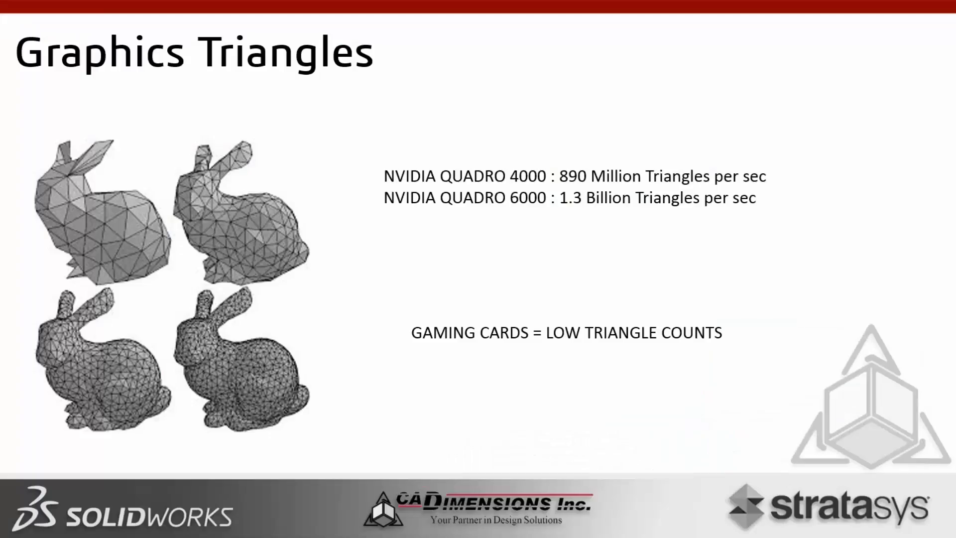
pyautogui.press('Right')
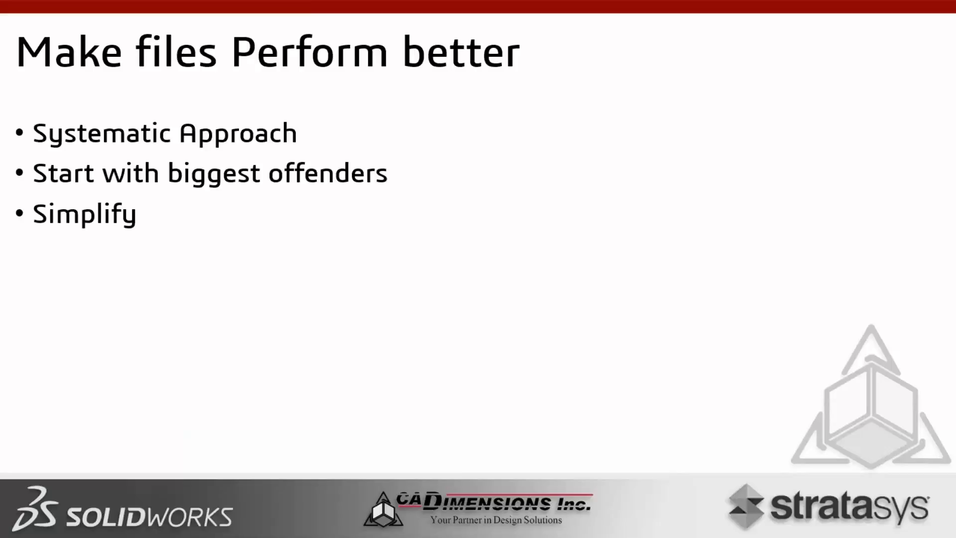
# Step: Switch back to SOLIDWORKS, narrow the component list to show more of the model, and open the drum-simple part in its own window
pyautogui.hotkey('alt', 'Tab')
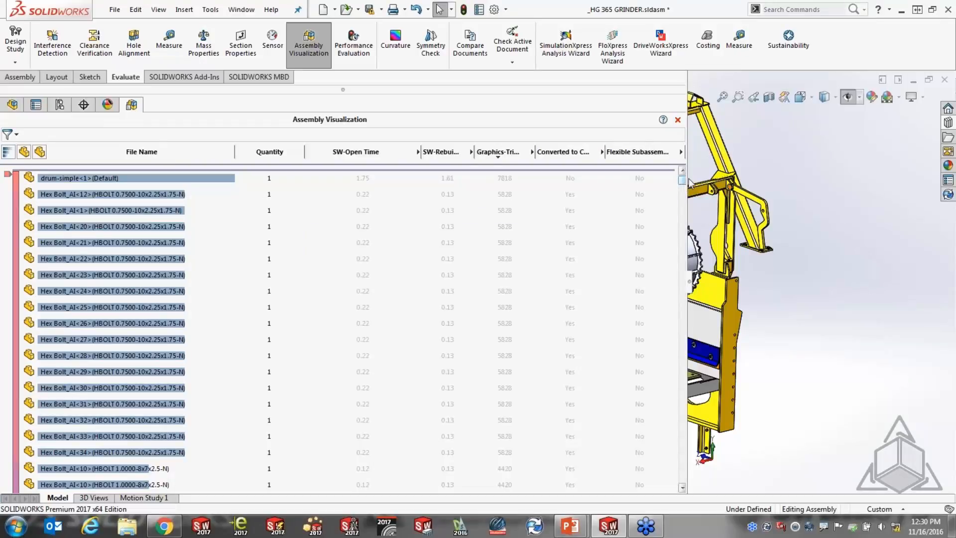
pyautogui.moveTo(688, 173); pyautogui.dragTo(532, 173)
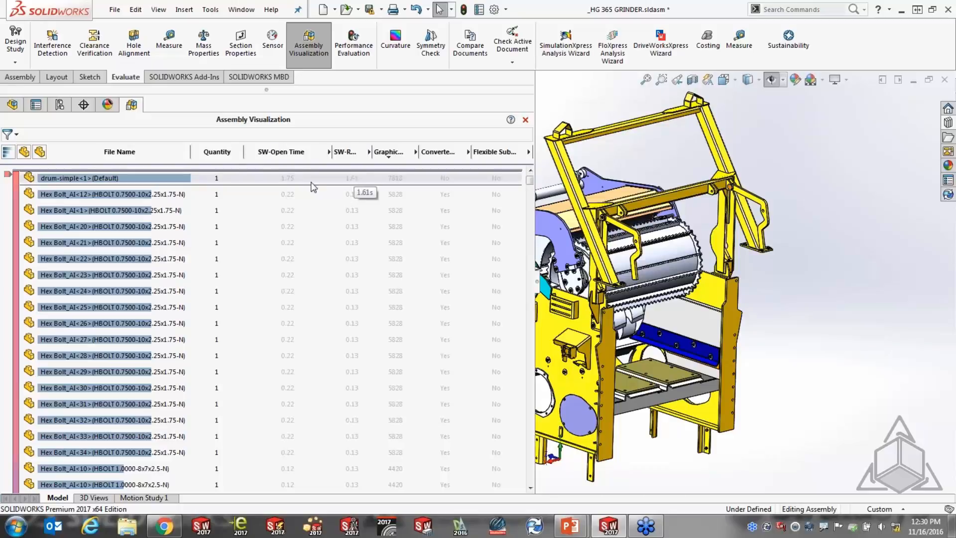
pyautogui.rightClick(127, 183)
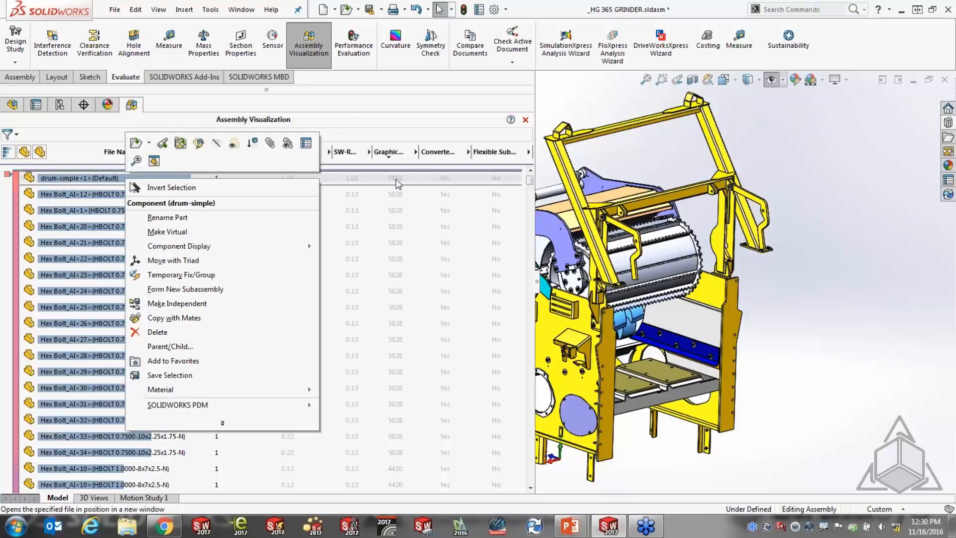
pyautogui.click(135, 146)
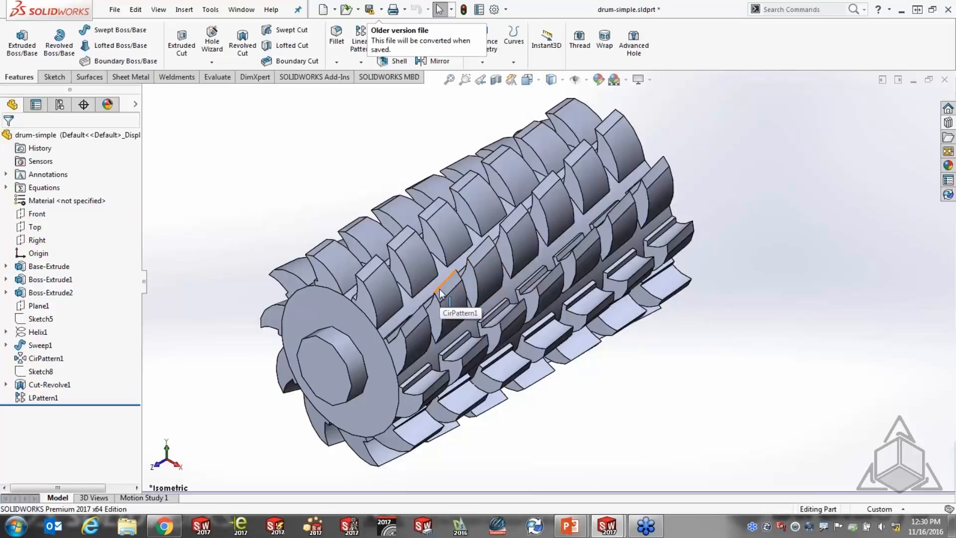
# Step: Save the drum-simple part, converting it to the current file version
pyautogui.moveTo(640, 277)
pyautogui.mouseDown(button='middle')
pyautogui.moveTo(663, 207)
pyautogui.moveTo(679, 199)
pyautogui.moveTo(657, 209)
pyautogui.moveTo(628, 276)
pyautogui.mouseUp(button='middle')
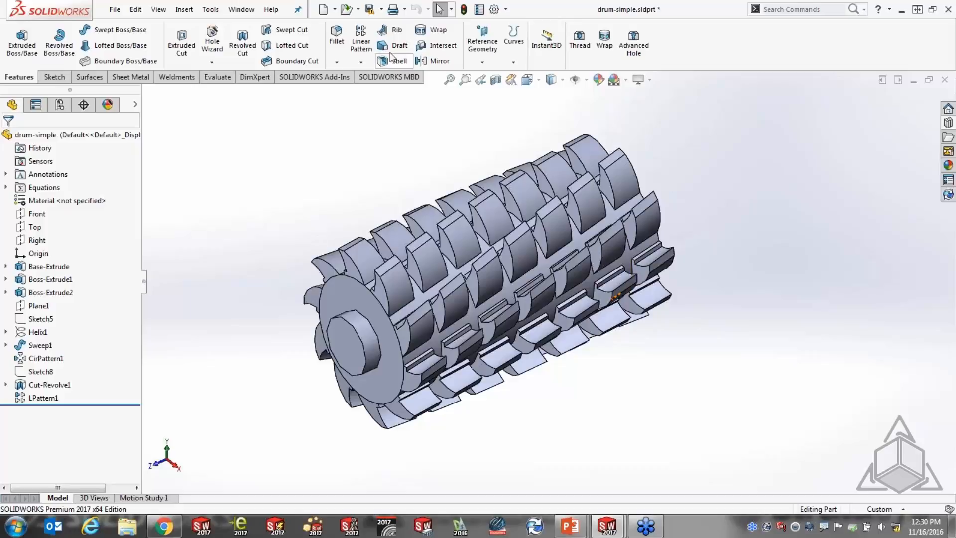
pyautogui.click(369, 14)
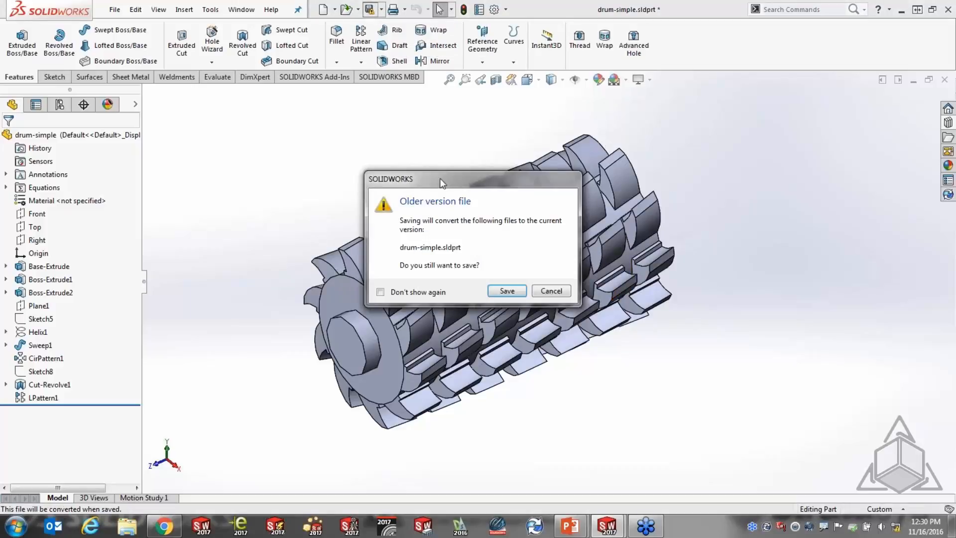
pyautogui.click(508, 297)
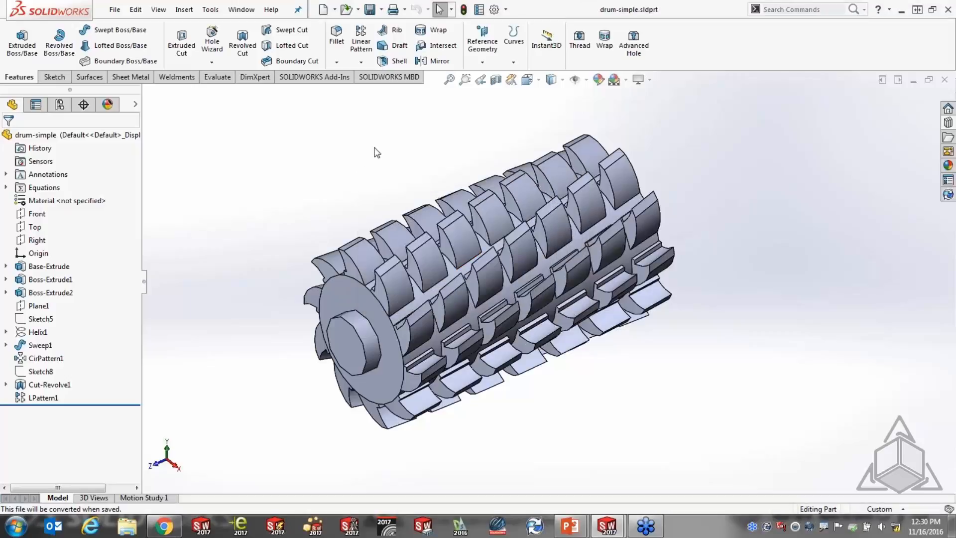
pyautogui.moveTo(288, 331)
pyautogui.mouseDown(button='middle')
pyautogui.moveTo(273, 341)
pyautogui.moveTo(279, 333)
pyautogui.mouseUp(button='middle')
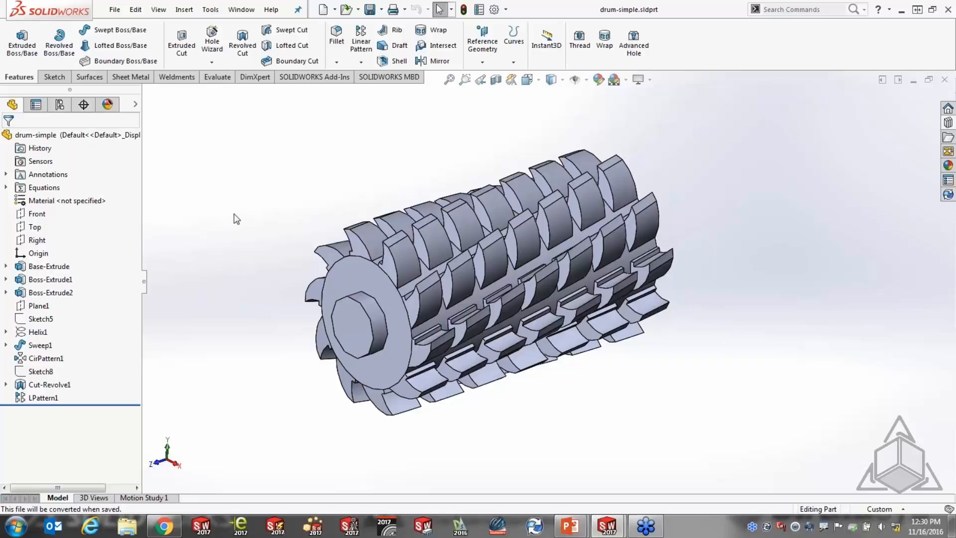
# Step: Run Performance Evaluation on the drum-simple part and read the rebuild time of each feature
pyautogui.click(218, 79)
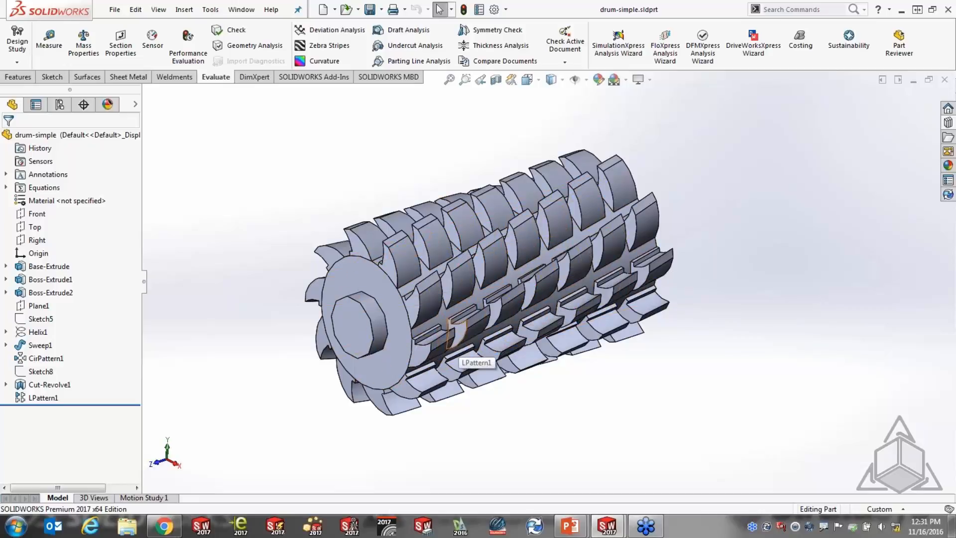
pyautogui.click(188, 48)
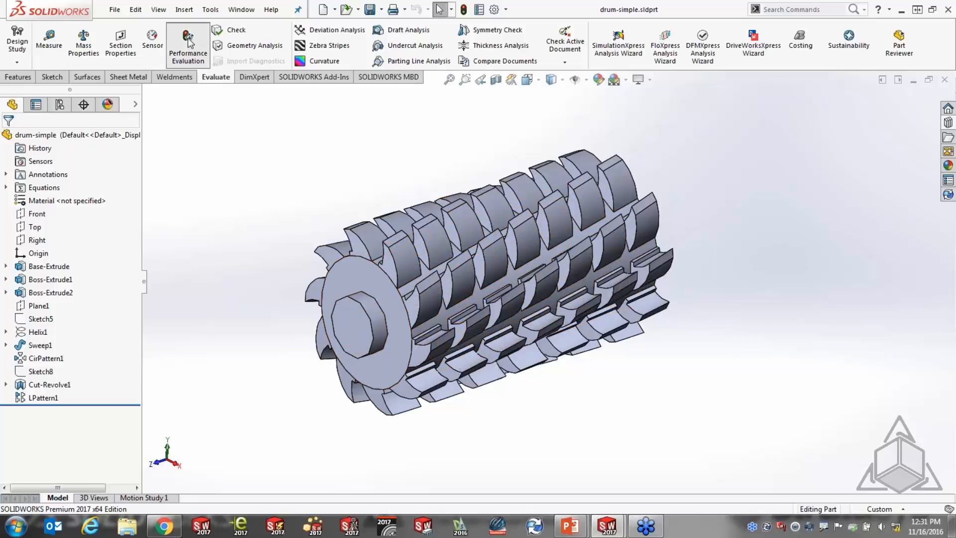
pyautogui.moveTo(250, 229); pyautogui.dragTo(182, 87)
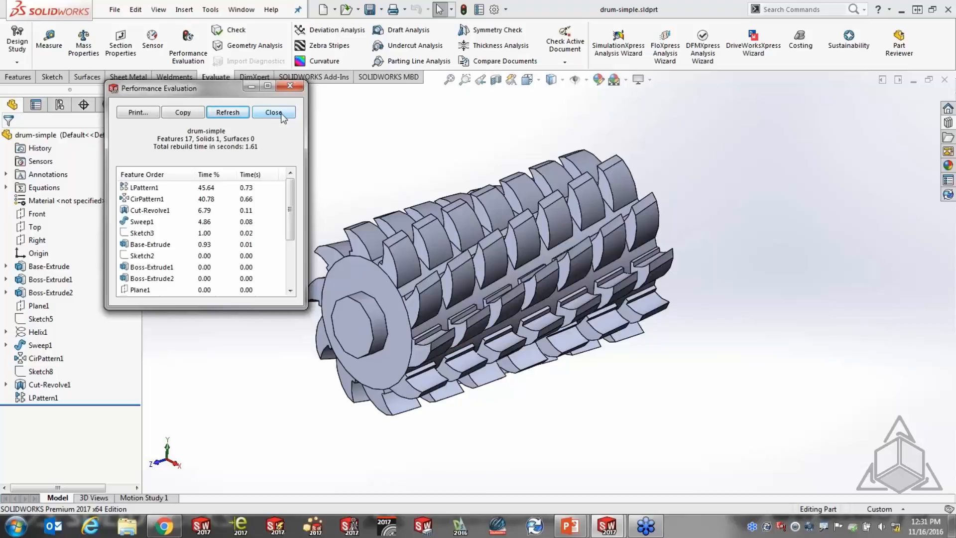
# Step: Try the Geometry pattern option on the LPattern1 linear pattern, then clear it and accept the feature
pyautogui.rightClick(145, 187)
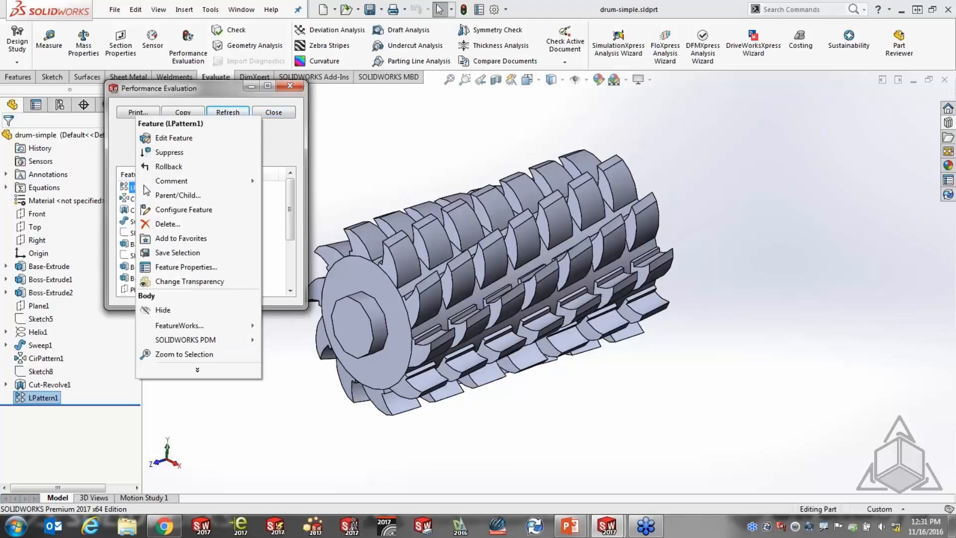
pyautogui.click(184, 137)
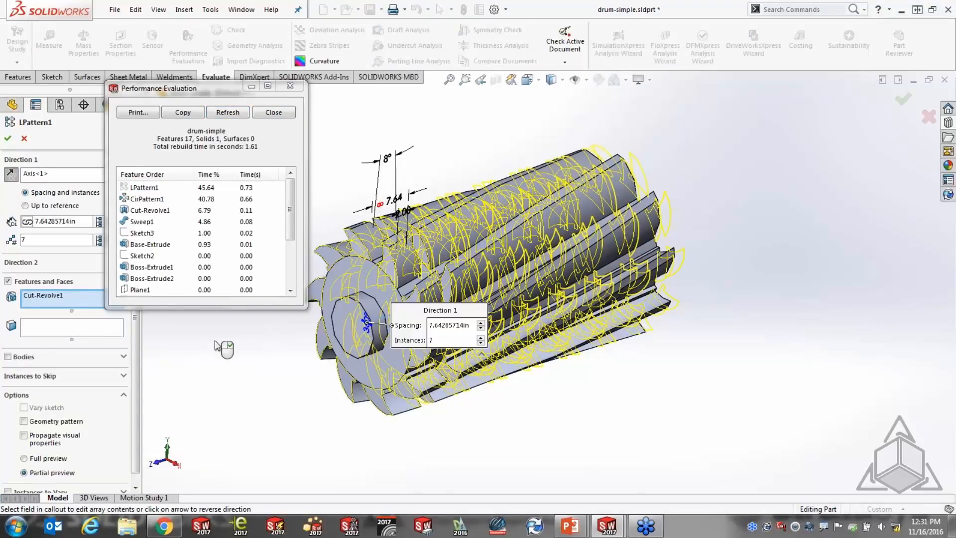
pyautogui.moveTo(175, 87); pyautogui.dragTo(231, 51)
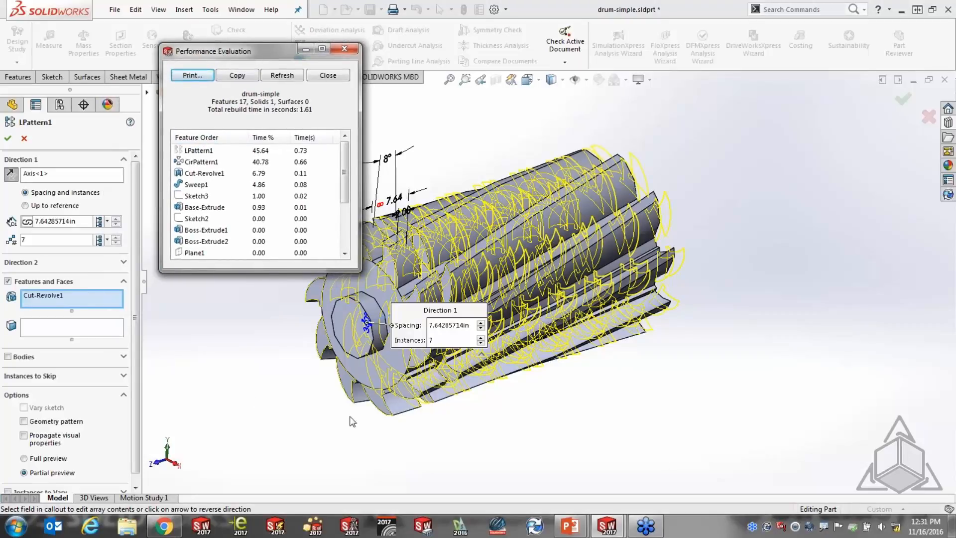
pyautogui.moveTo(479, 398); pyautogui.dragTo(469, 421, button='middle')
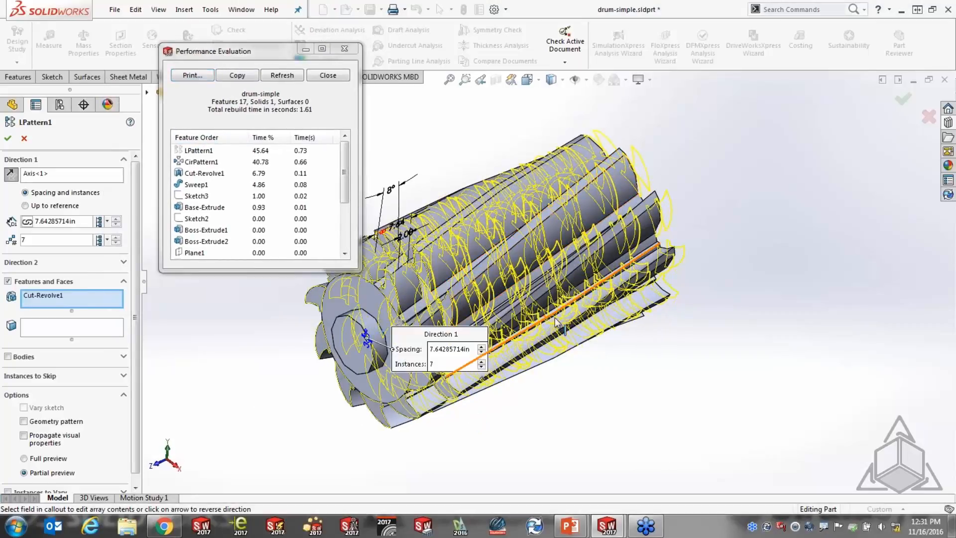
pyautogui.moveTo(505, 321); pyautogui.dragTo(577, 304, button='middle')
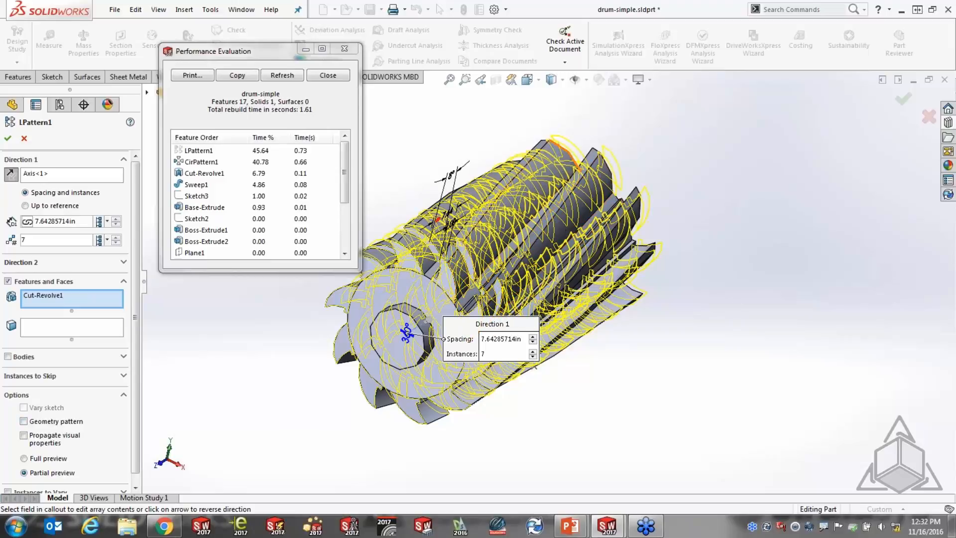
pyautogui.moveTo(538, 304); pyautogui.dragTo(559, 321, button='middle')
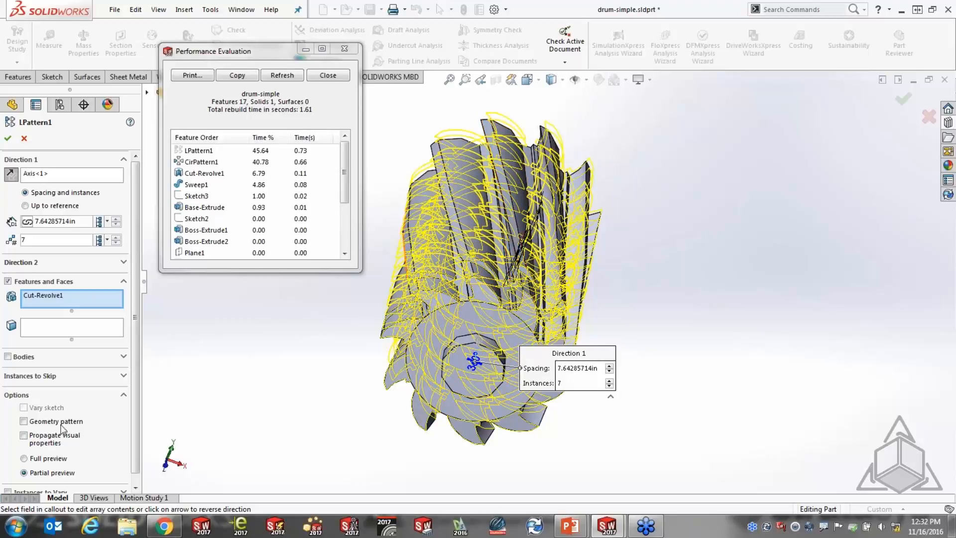
pyautogui.click(32, 423)
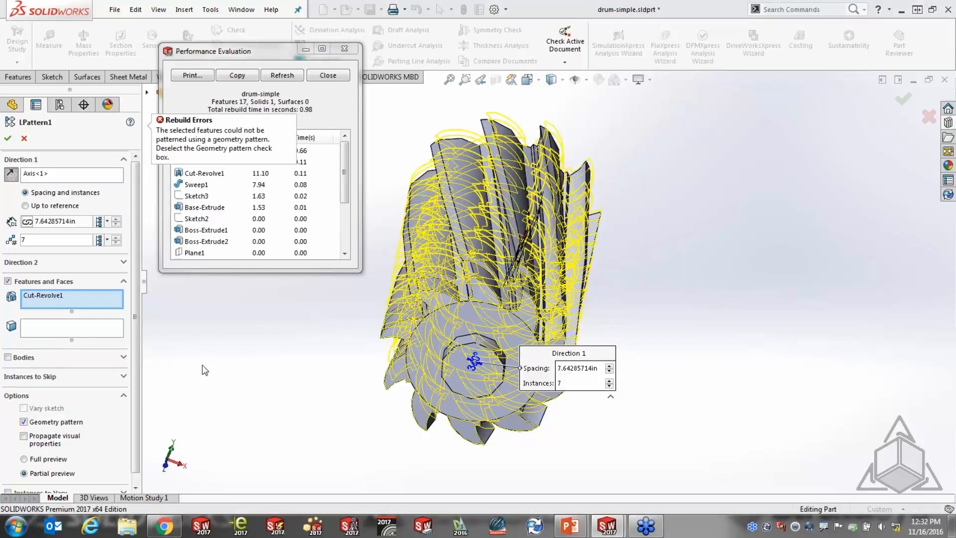
pyautogui.click(24, 421)
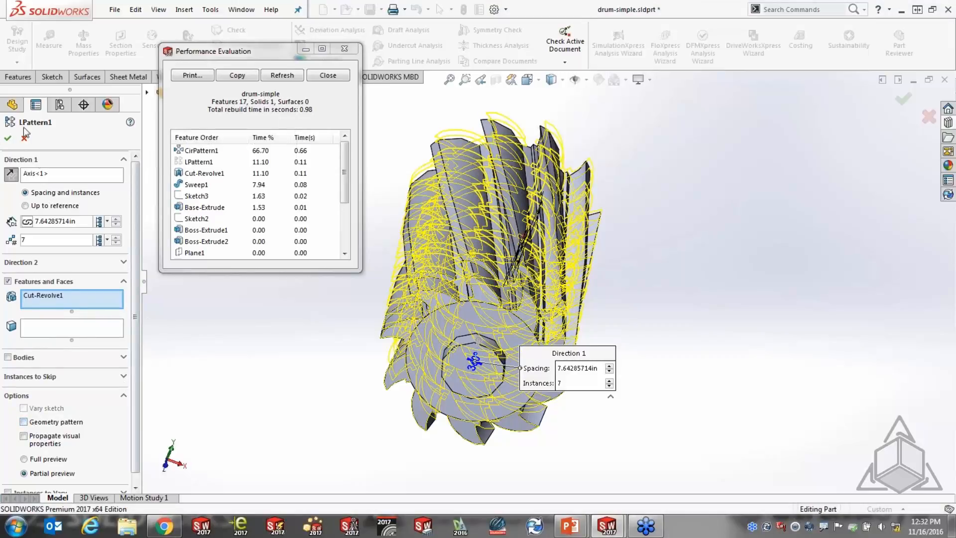
pyautogui.click(8, 138)
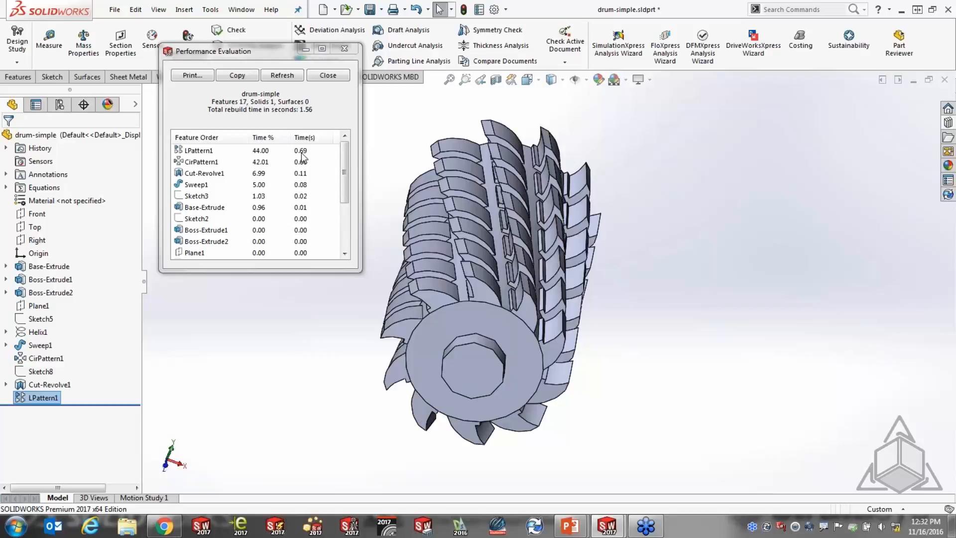
# Step: Enable Geometry pattern for the CirPattern1 circular pattern, accept the feature and close the performance results
pyautogui.click(188, 164)
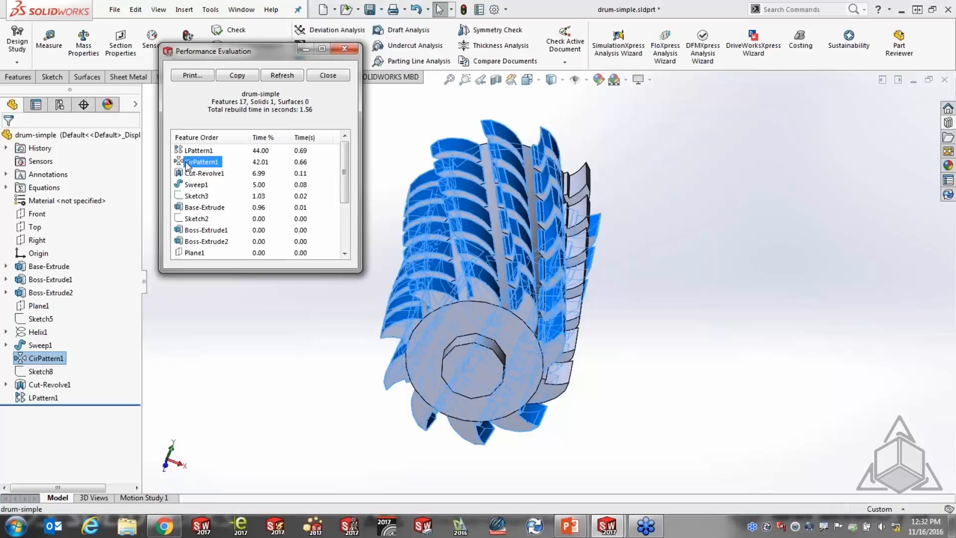
pyautogui.rightClick(200, 166)
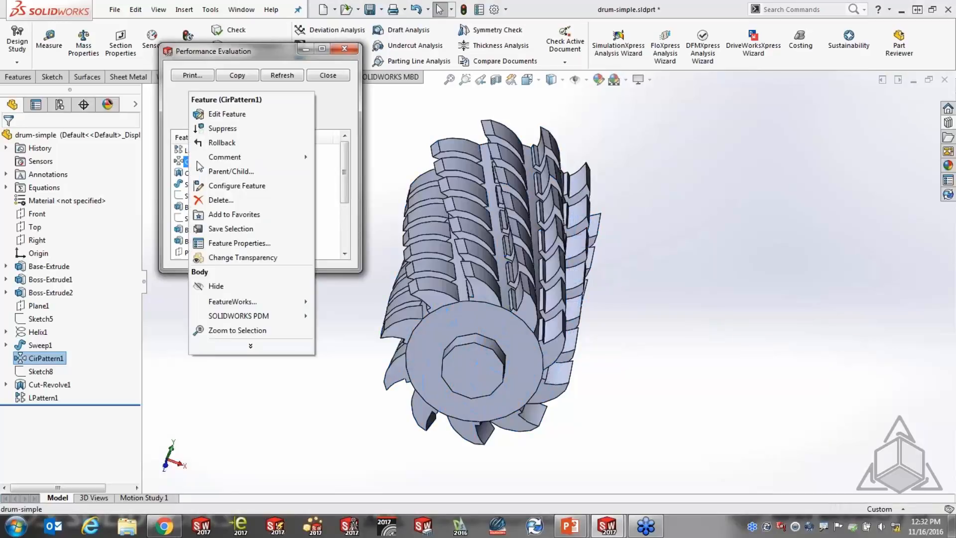
pyautogui.click(212, 114)
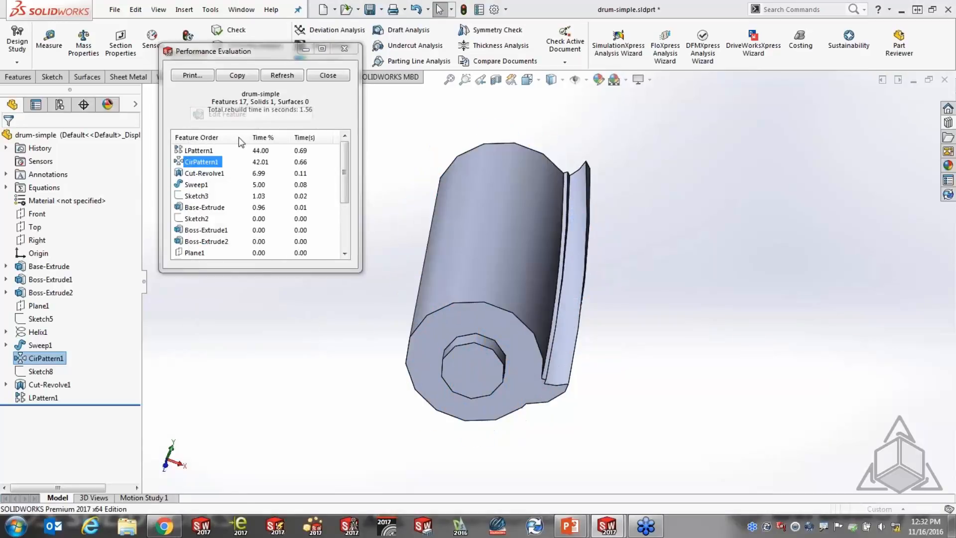
pyautogui.moveTo(321, 371)
pyautogui.mouseDown(button='middle')
pyautogui.moveTo(329, 359)
pyautogui.moveTo(314, 365)
pyautogui.mouseUp(button='middle')
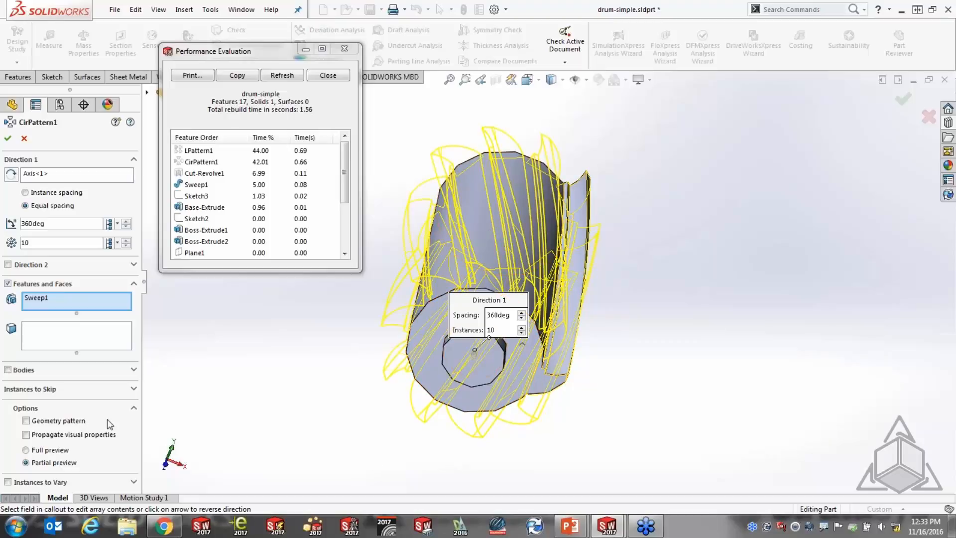
pyautogui.click(26, 421)
pyautogui.click(8, 138)
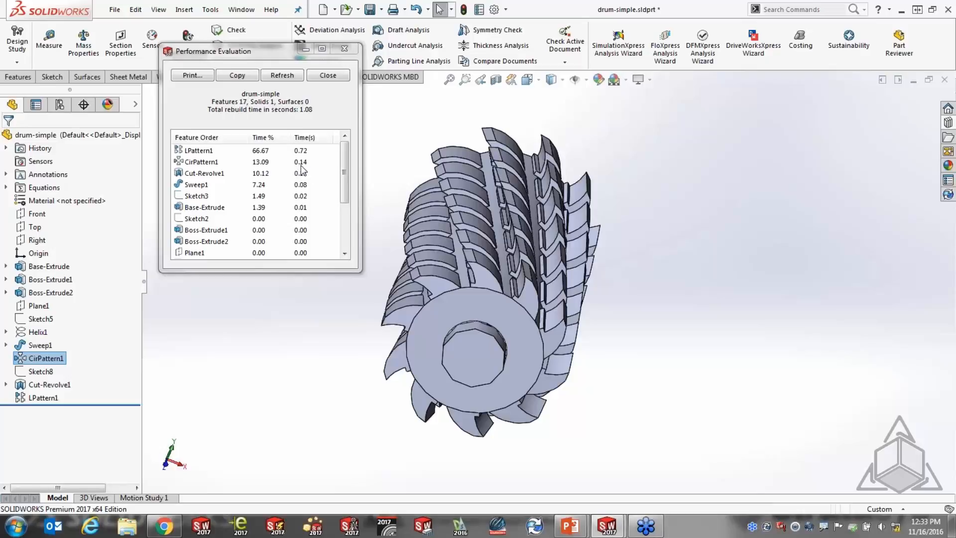
pyautogui.click(328, 76)
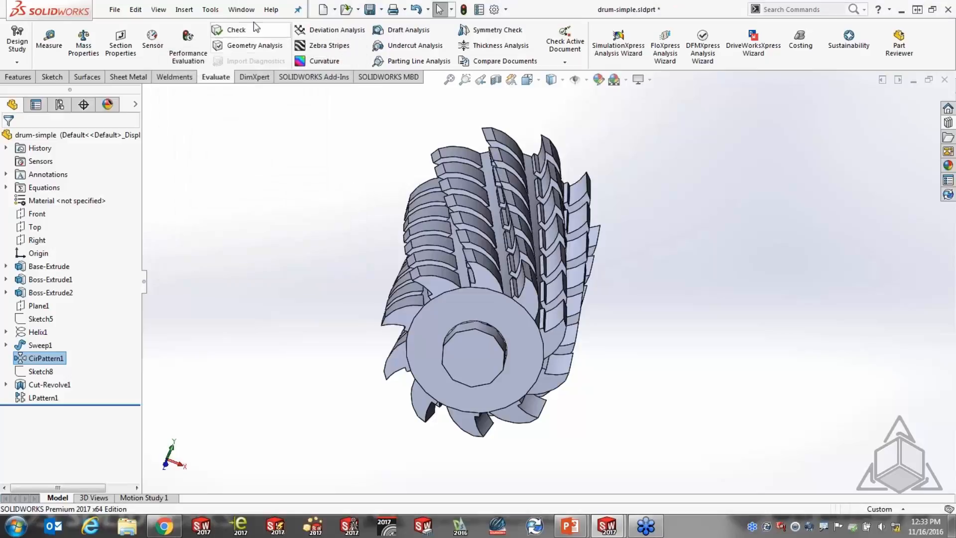
# Step: Return to the HG 365 GRINDER assembly and sort the visualized components by SW-Open Time
pyautogui.click(241, 10)
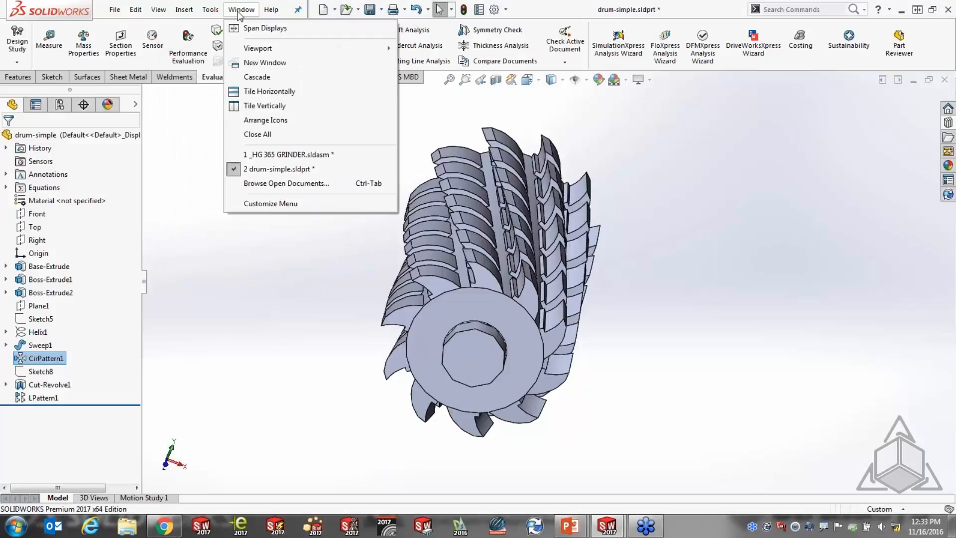
pyautogui.click(282, 158)
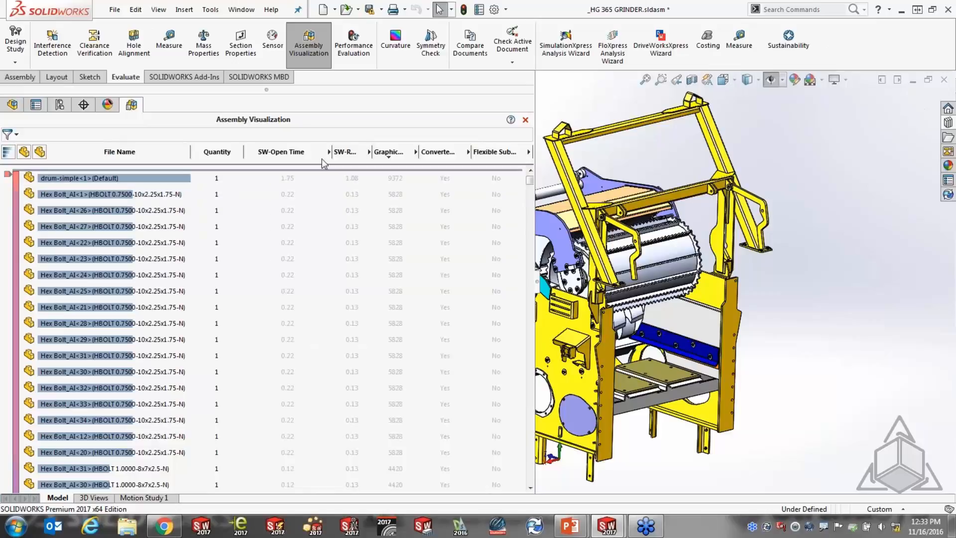
pyautogui.click(281, 151)
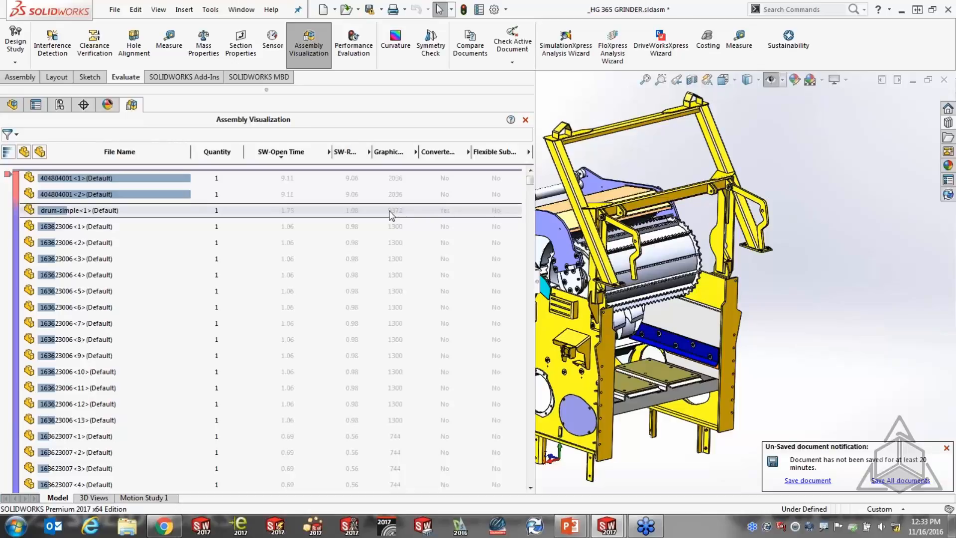
# Step: Open the 404804001 part in its own window and run Performance Evaluation on it, selecting cleat_pattern in the results
pyautogui.rightClick(118, 178)
pyautogui.click(128, 141)
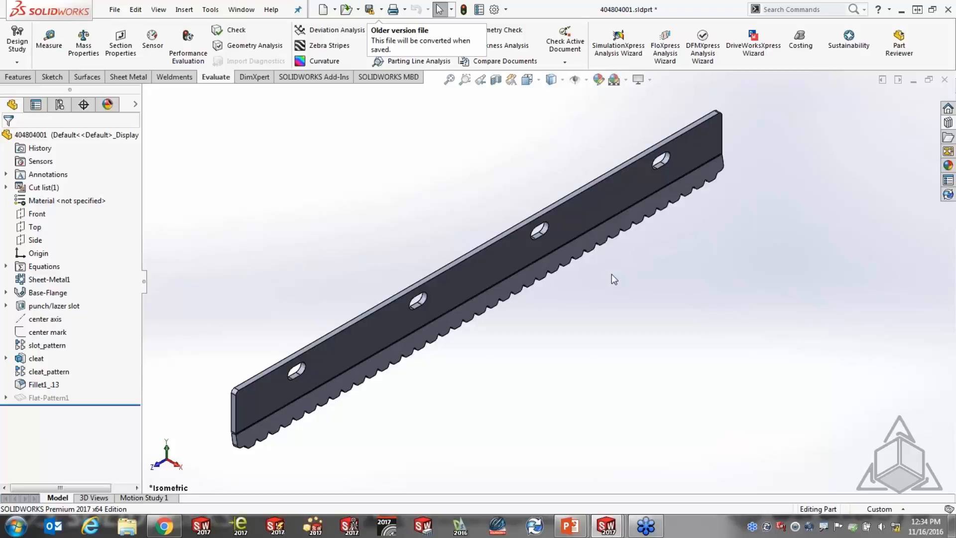
pyautogui.moveTo(591, 283); pyautogui.dragTo(592, 202, button='middle')
pyautogui.click(188, 47)
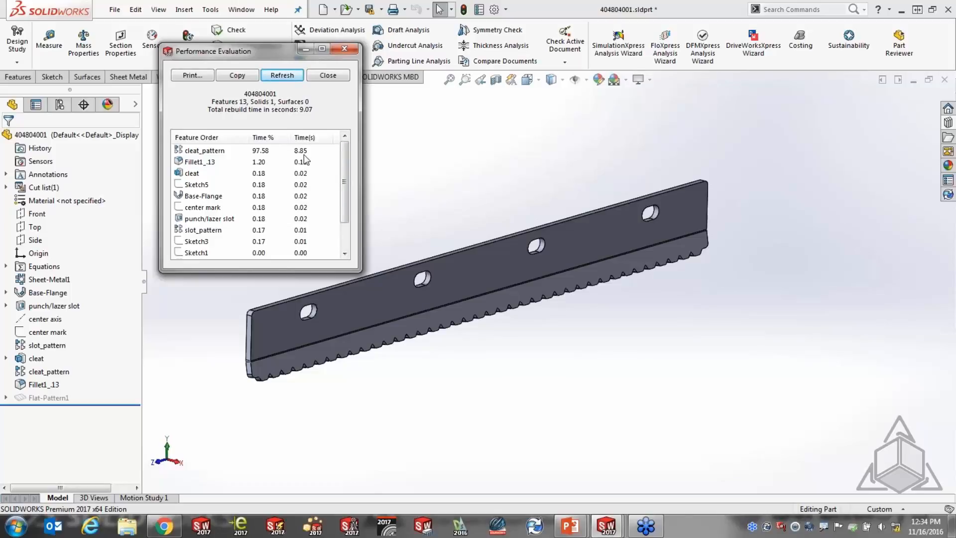
pyautogui.click(206, 151)
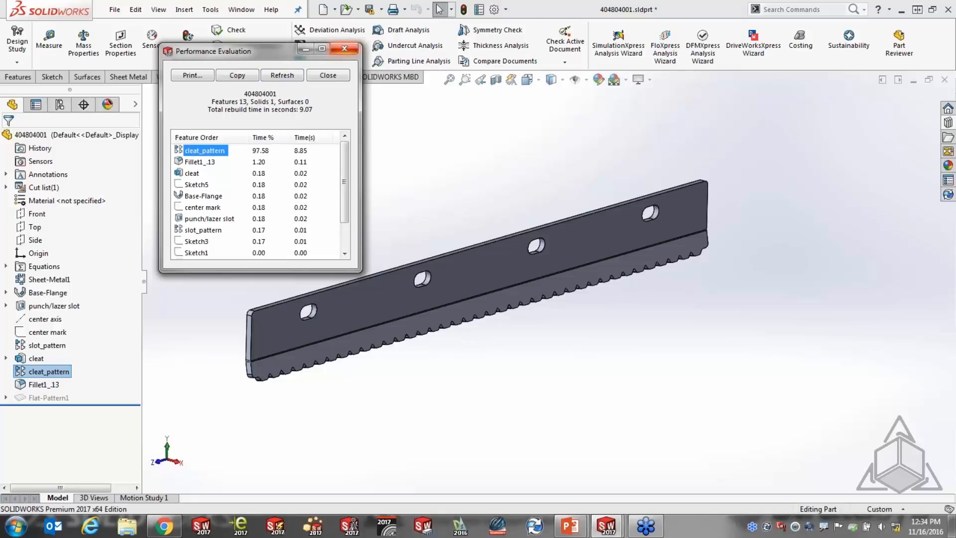
pyautogui.click(344, 48)
# Step: Highlight the cleat feature on the part, then open the cleat_pattern linear pattern for editing
pyautogui.click(36, 359)
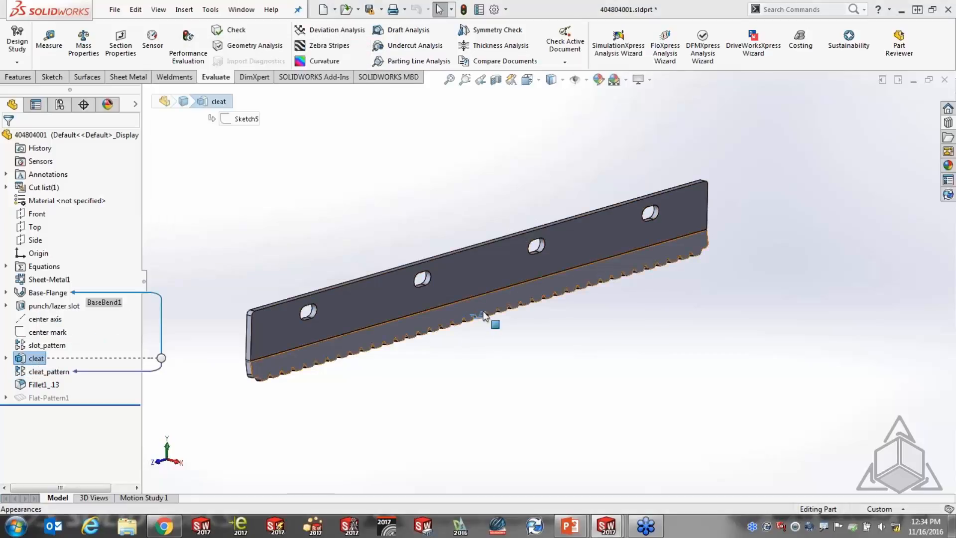
pyautogui.scroll(-2, 482, 315)
pyautogui.click(49, 372)
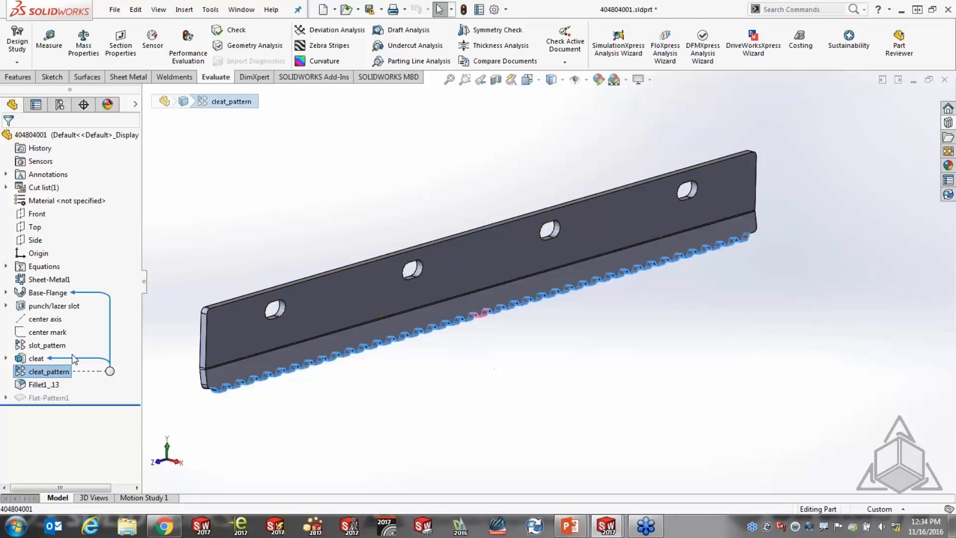
pyautogui.rightClick(46, 374)
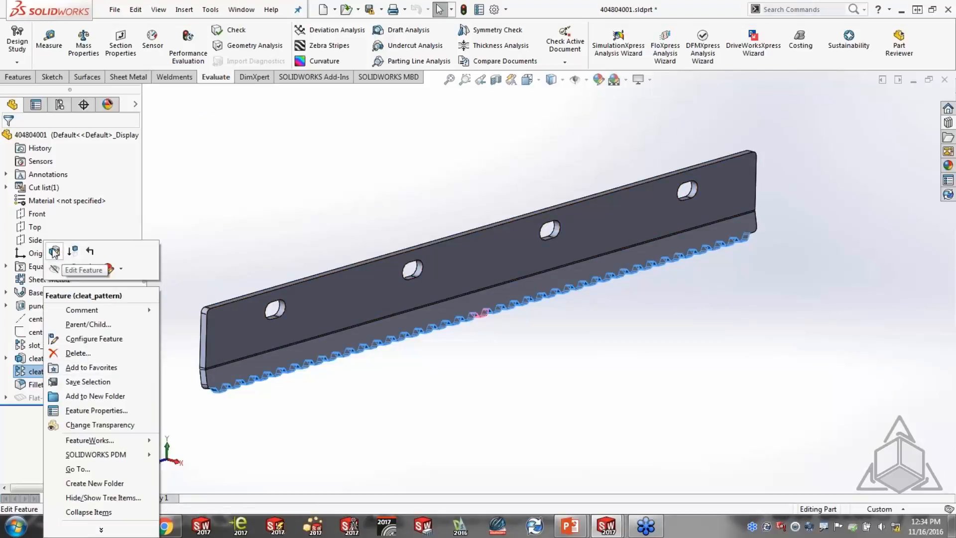
pyautogui.click(56, 253)
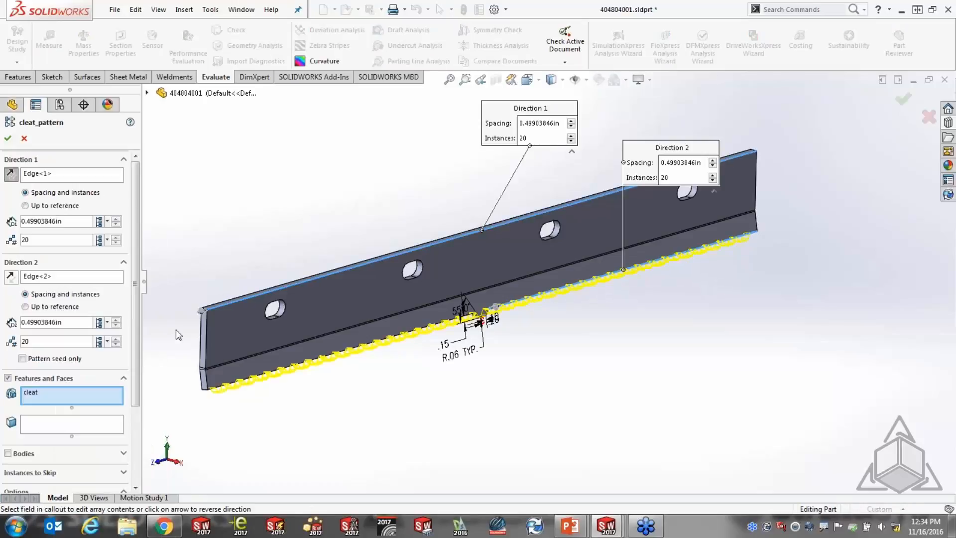
# Step: Try the Geometry pattern option on cleat_pattern, then enable Pattern seed only and clear Geometry pattern
pyautogui.moveTo(134, 371); pyautogui.dragTo(128, 472)
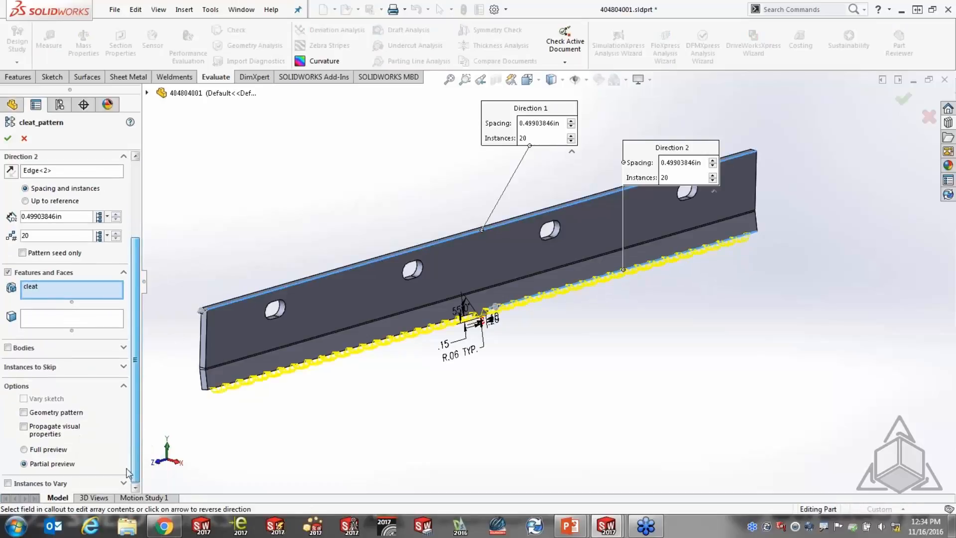
pyautogui.click(24, 412)
pyautogui.click(8, 138)
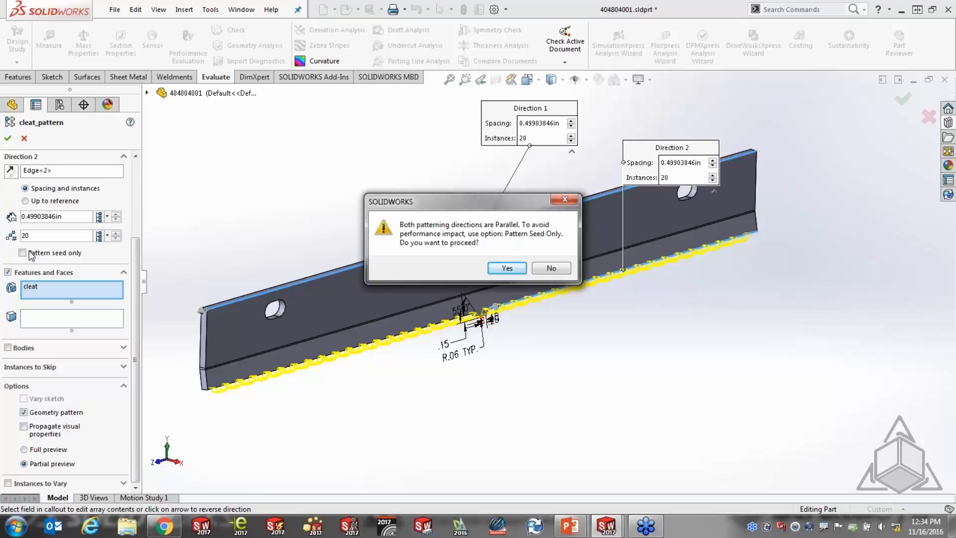
pyautogui.click(502, 269)
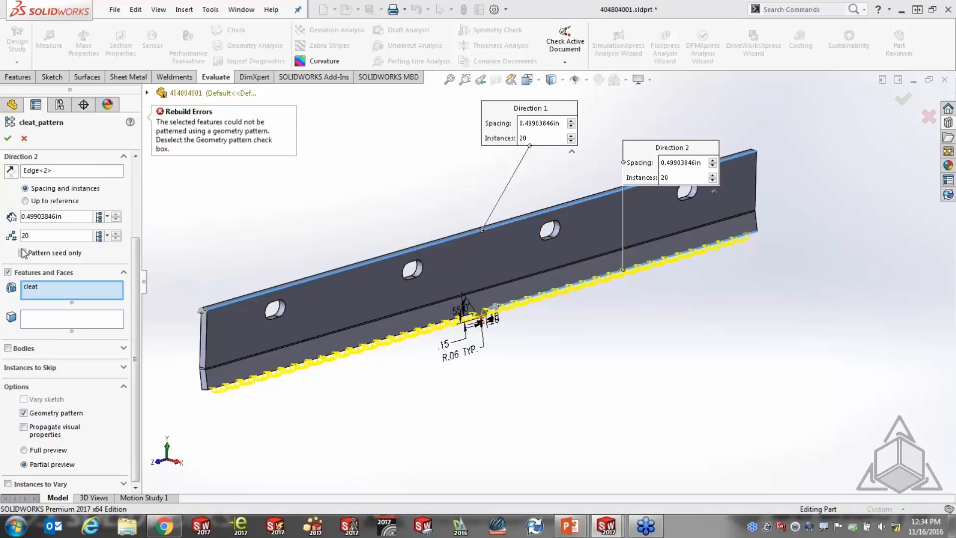
pyautogui.click(22, 253)
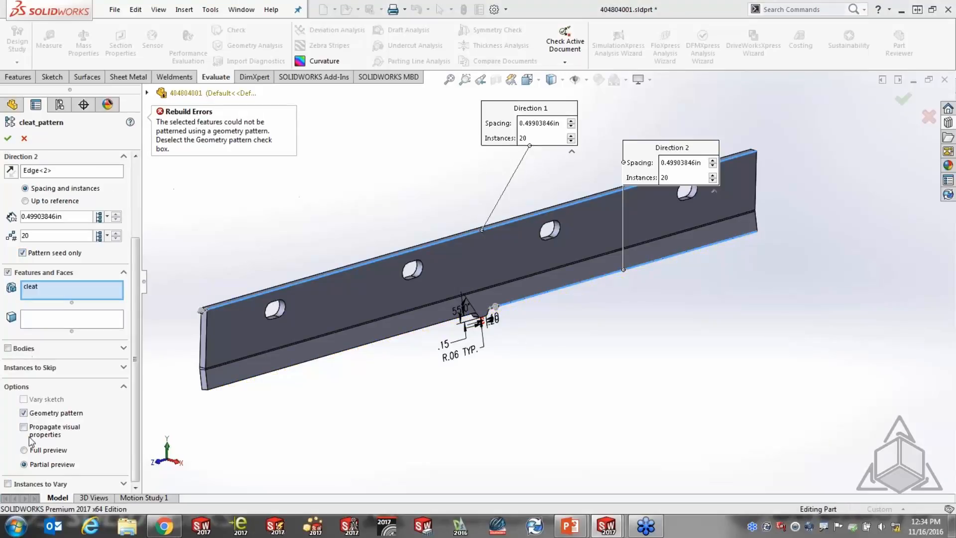
pyautogui.click(23, 413)
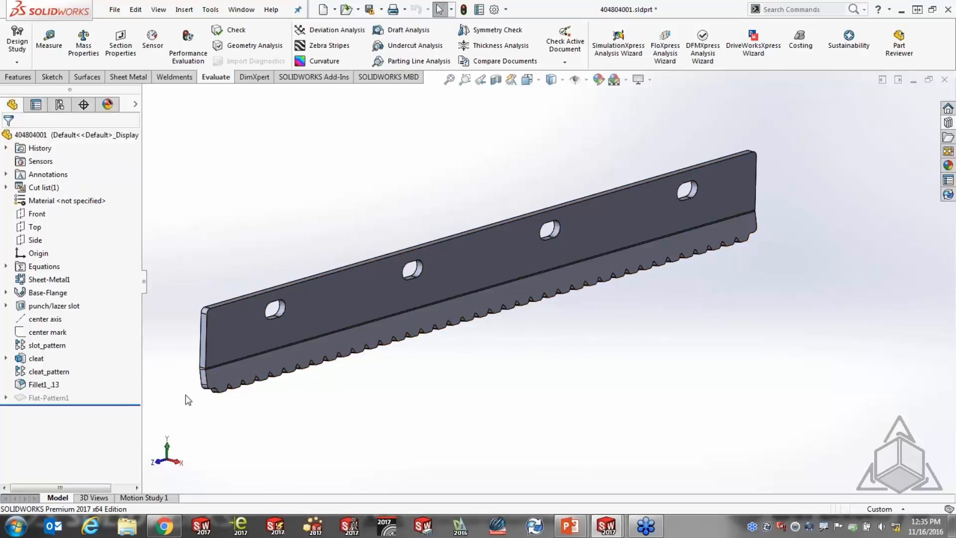
# Step: Activate the Simple configuration of 404804001 and check its rebuild time with Performance Evaluation, closing the results
pyautogui.click(59, 104)
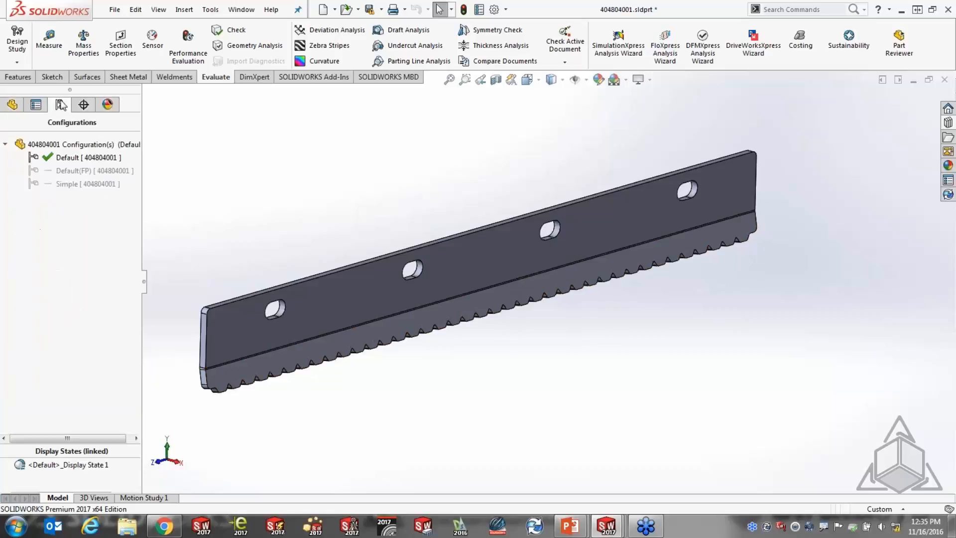
pyautogui.doubleClick(66, 185)
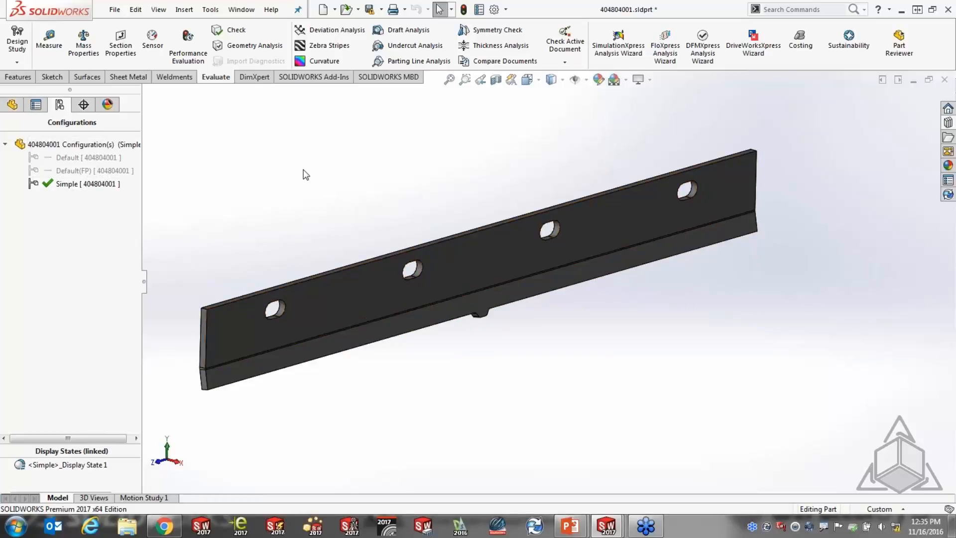
pyautogui.click(188, 39)
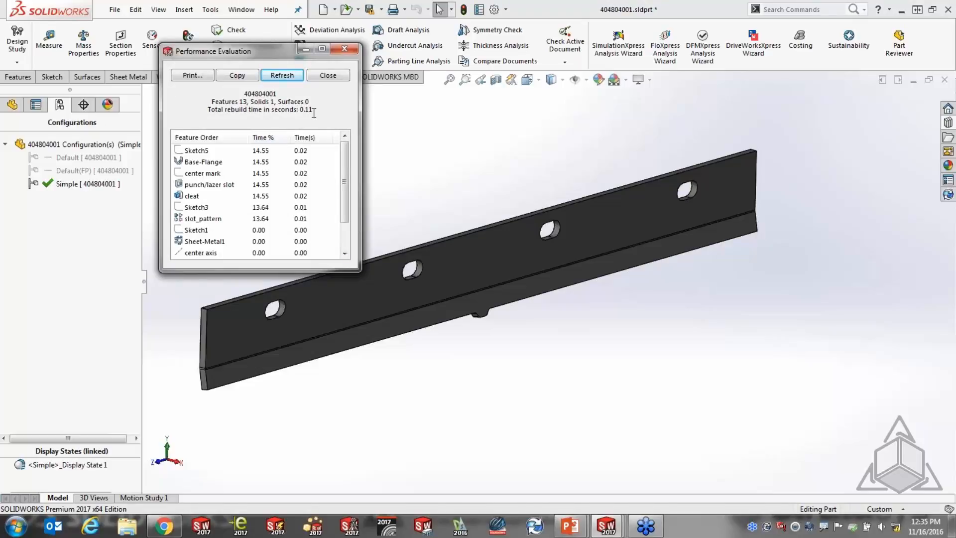
pyautogui.click(330, 75)
# Step: Return to the HG 365 GRINDER assembly, open the drum-simple part from it and activate the part's simple configuration
pyautogui.click(241, 9)
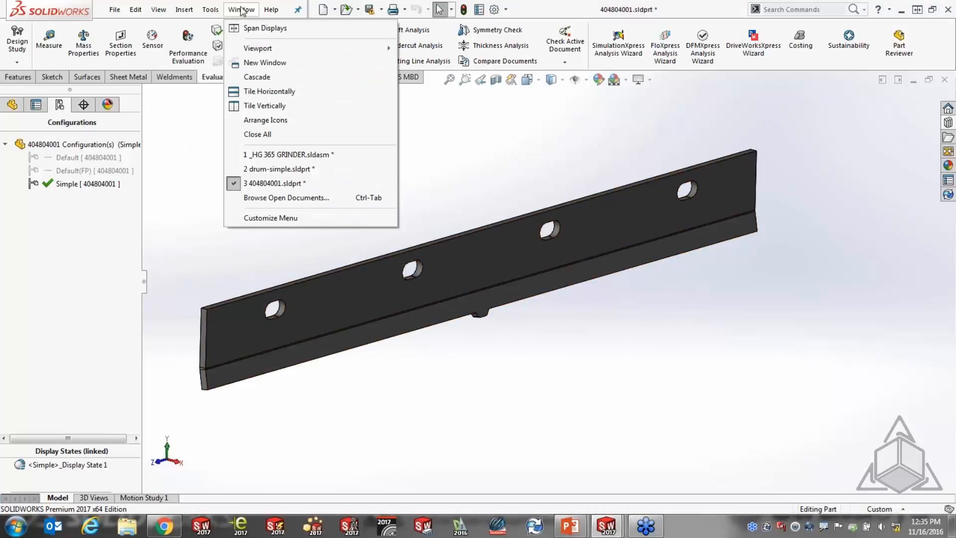
pyautogui.click(291, 155)
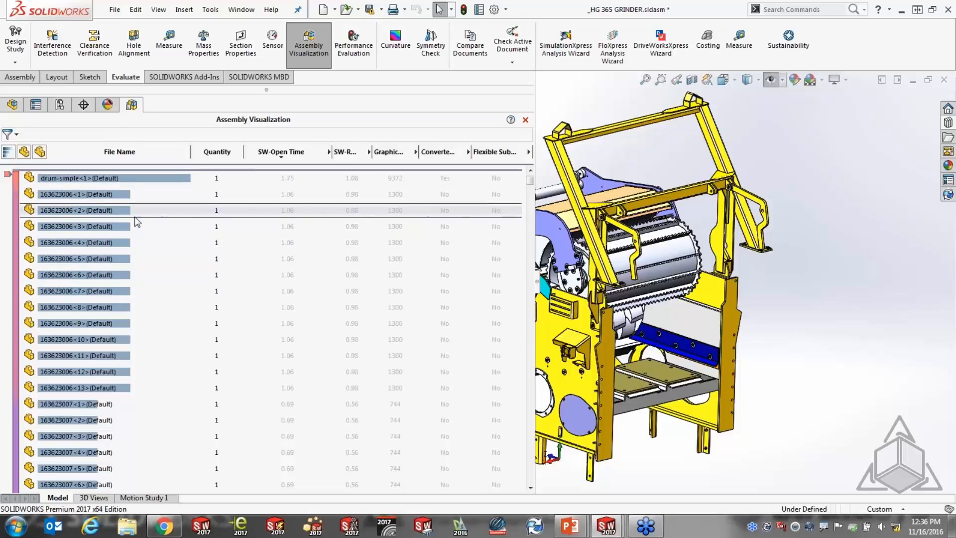
pyautogui.click(80, 179)
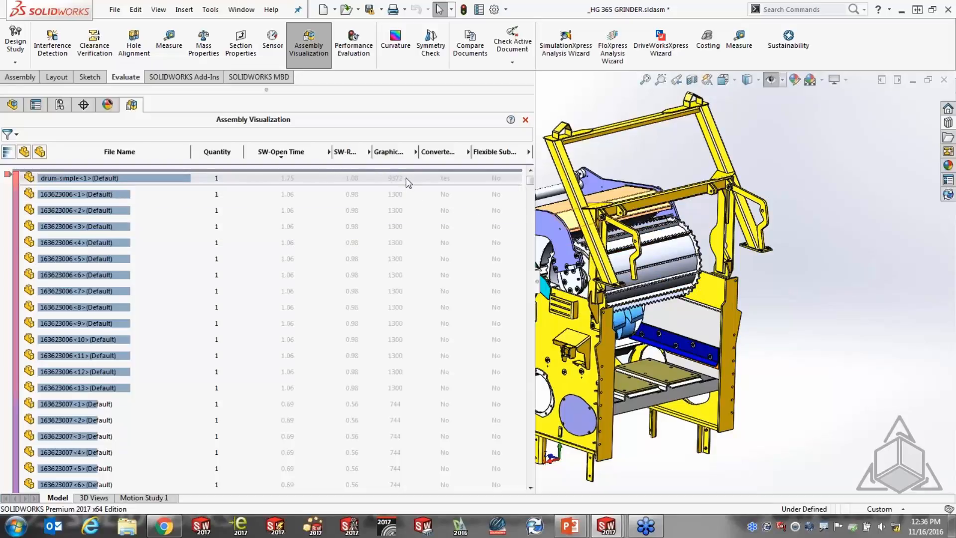
pyautogui.rightClick(122, 179)
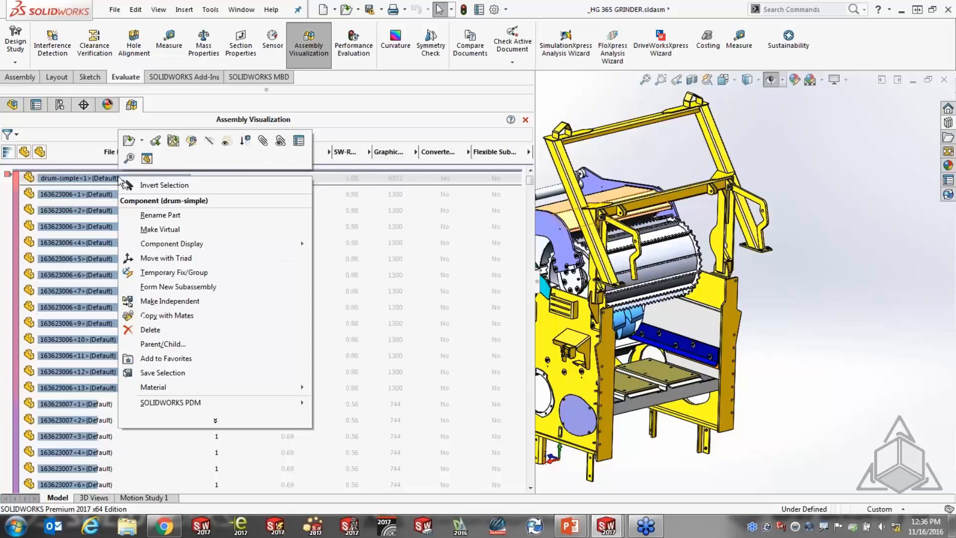
pyautogui.click(129, 141)
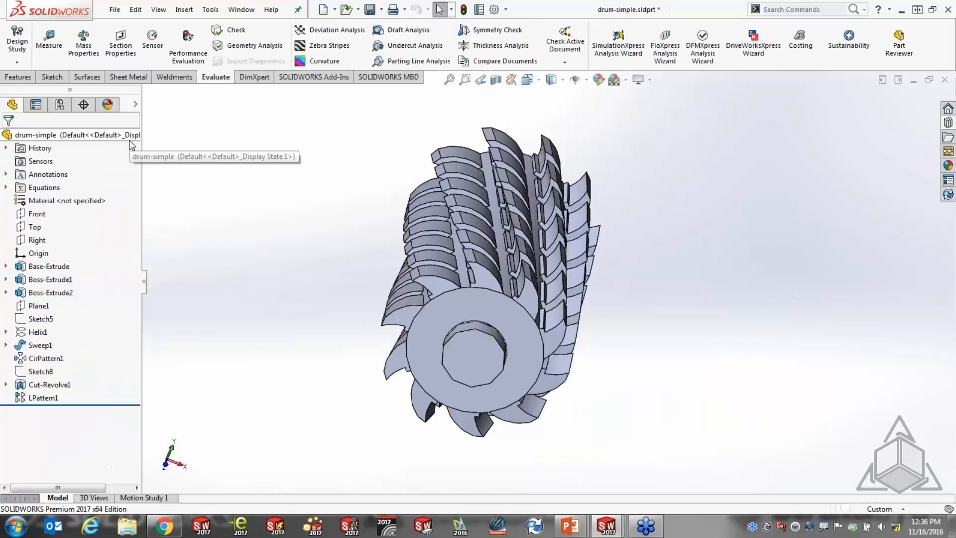
pyautogui.click(60, 105)
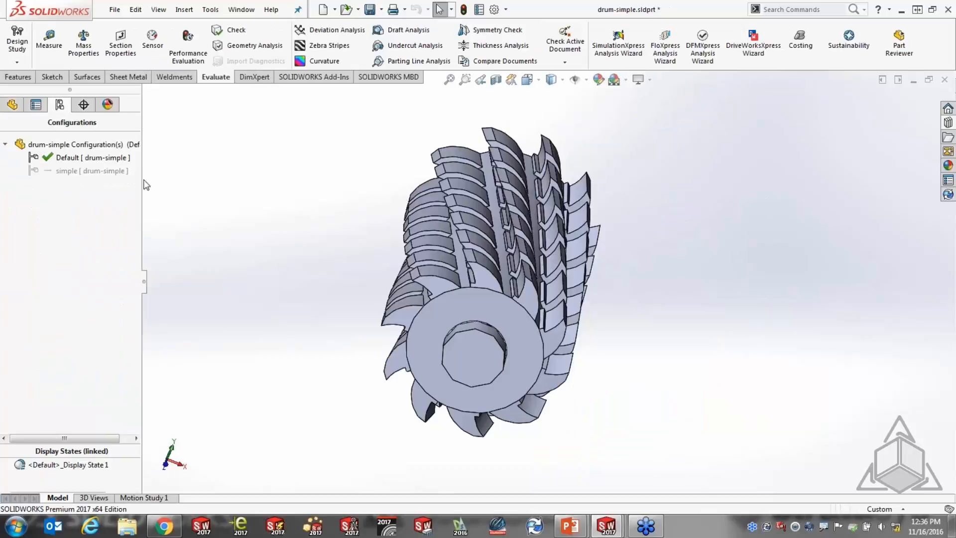
pyautogui.doubleClick(83, 168)
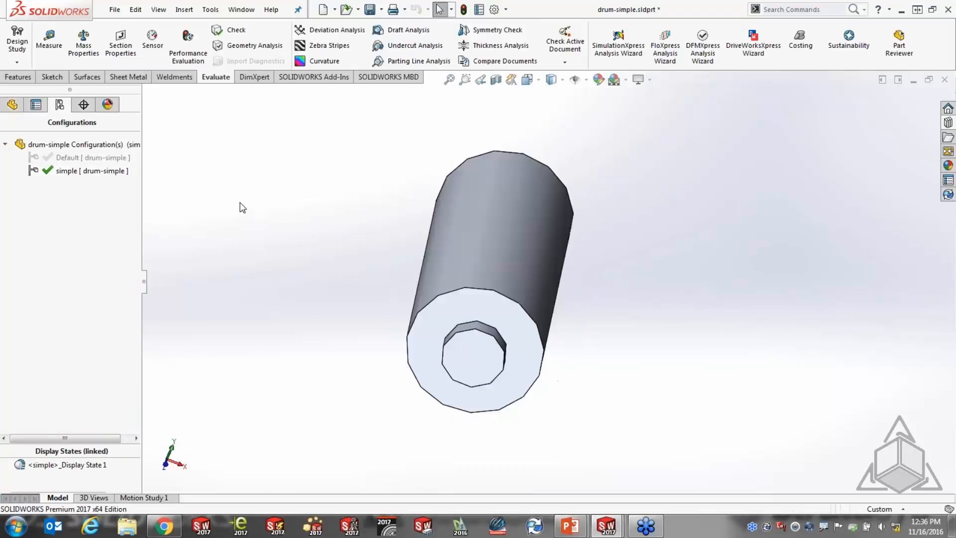
# Step: Back in the HG 365 GRINDER assembly, set the drum-simple component's referenced configuration to simple
pyautogui.click(241, 10)
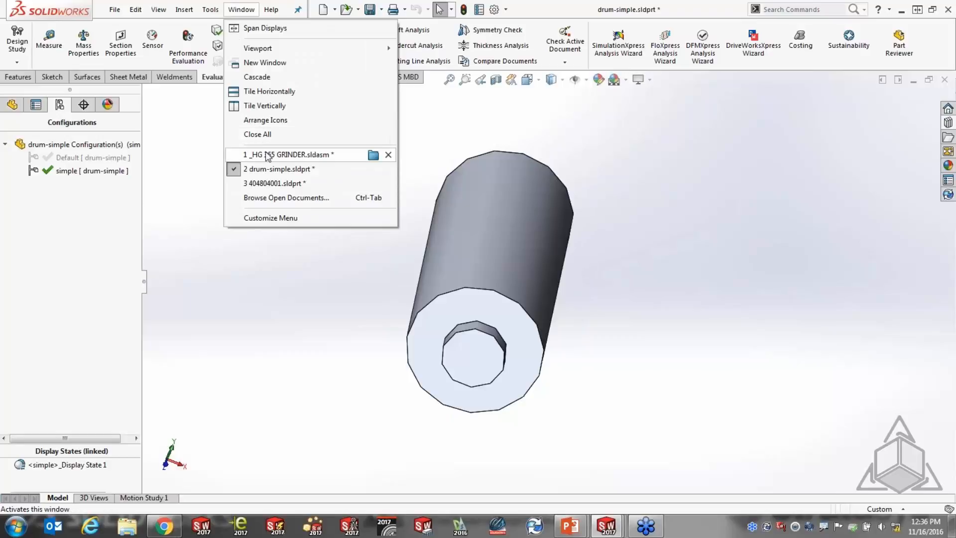
pyautogui.click(267, 155)
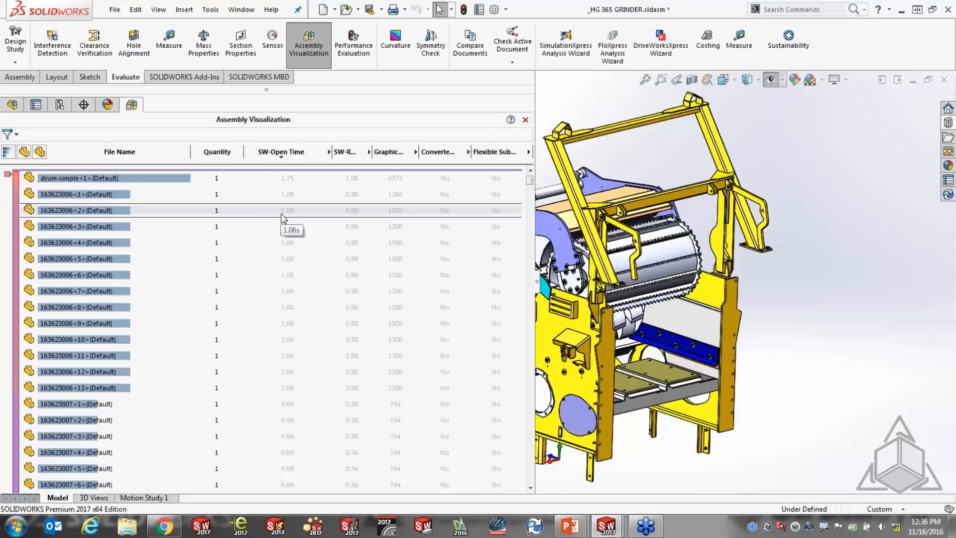
pyautogui.rightClick(122, 182)
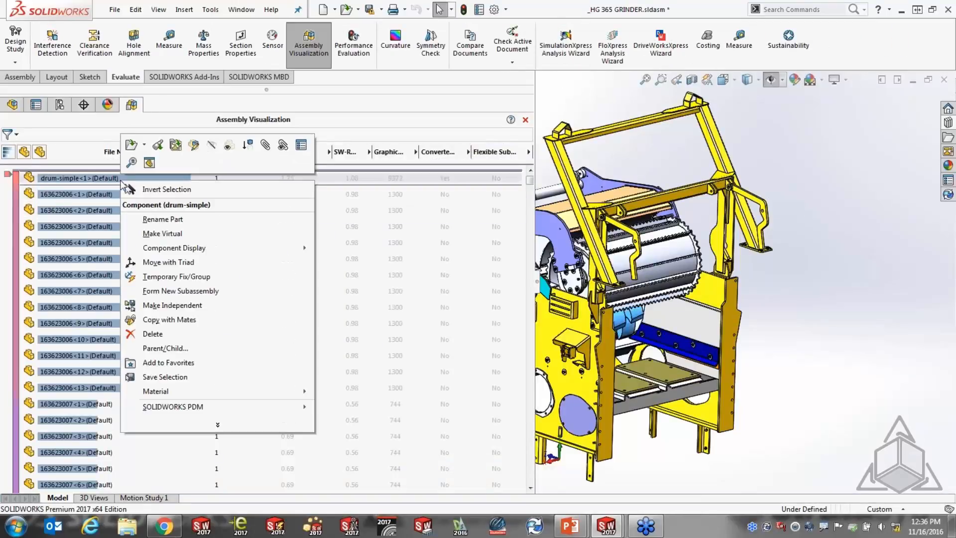
pyautogui.click(301, 144)
pyautogui.click(317, 320)
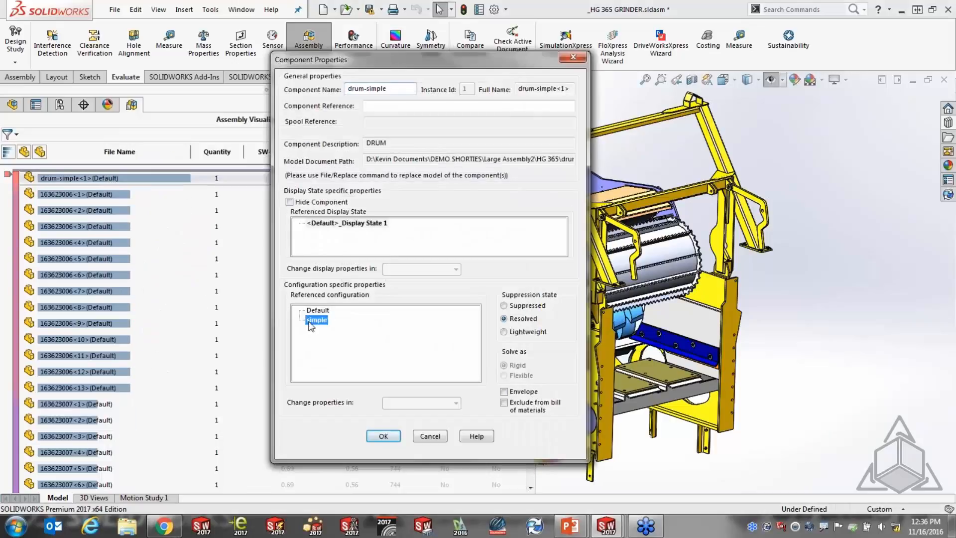
pyautogui.click(382, 435)
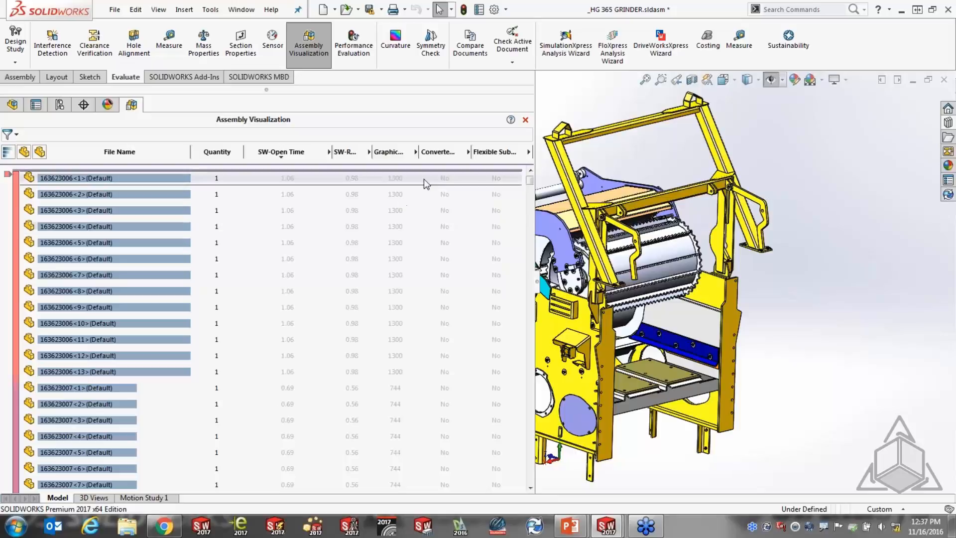
# Step: Switch to the PowerPoint slide show and advance to the New Approach slide on simplification
pyautogui.moveTo(570, 534)
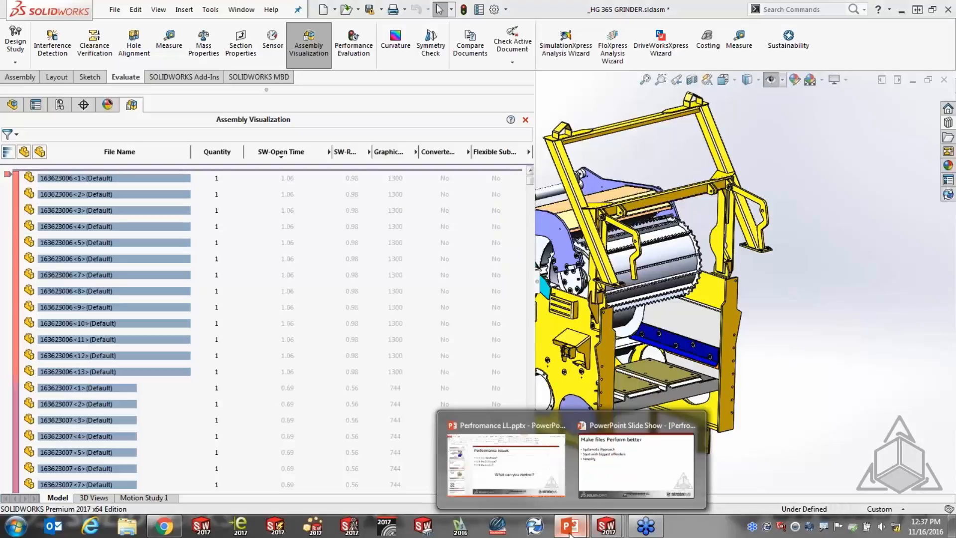
pyautogui.click(632, 455)
pyautogui.press('Right')
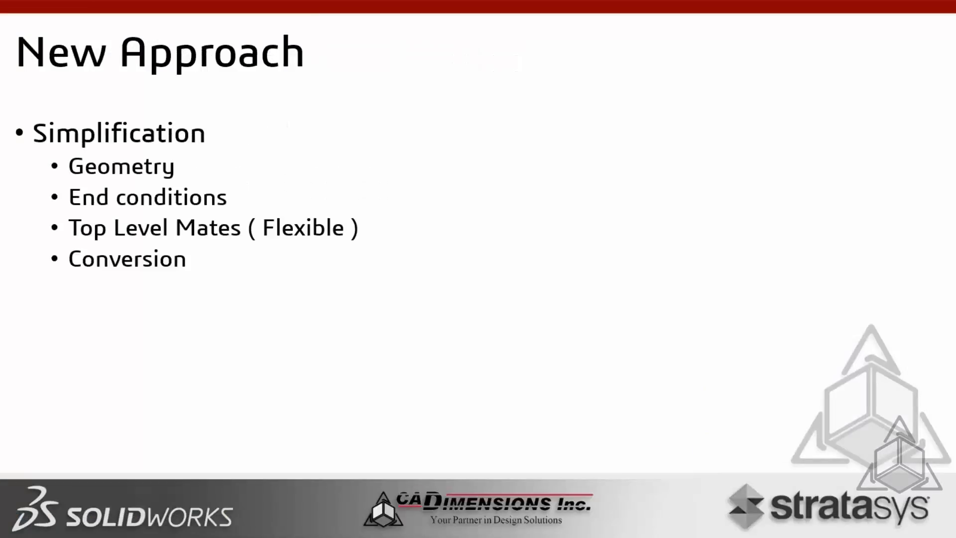
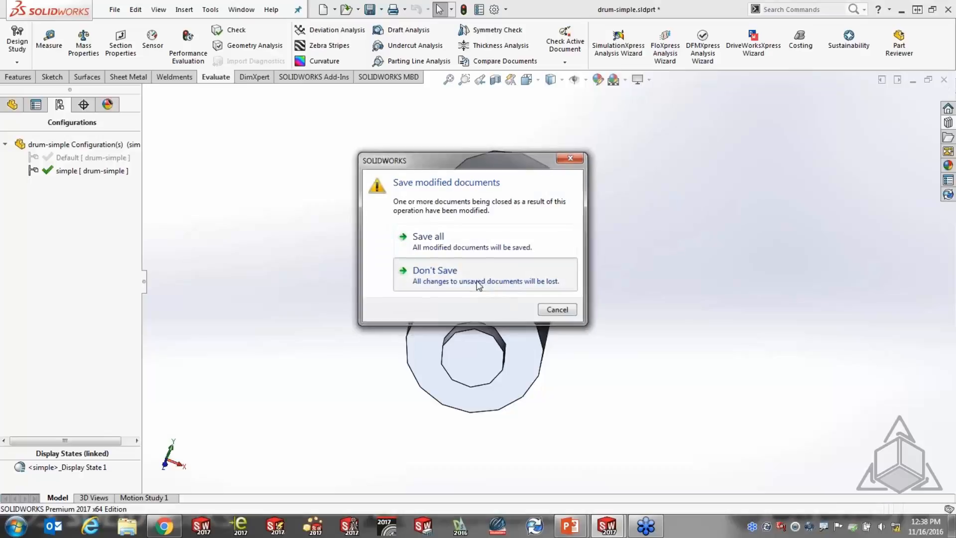
# Step: Close the open SOLIDWORKS documents without saving their changes
pyautogui.click(944, 80)
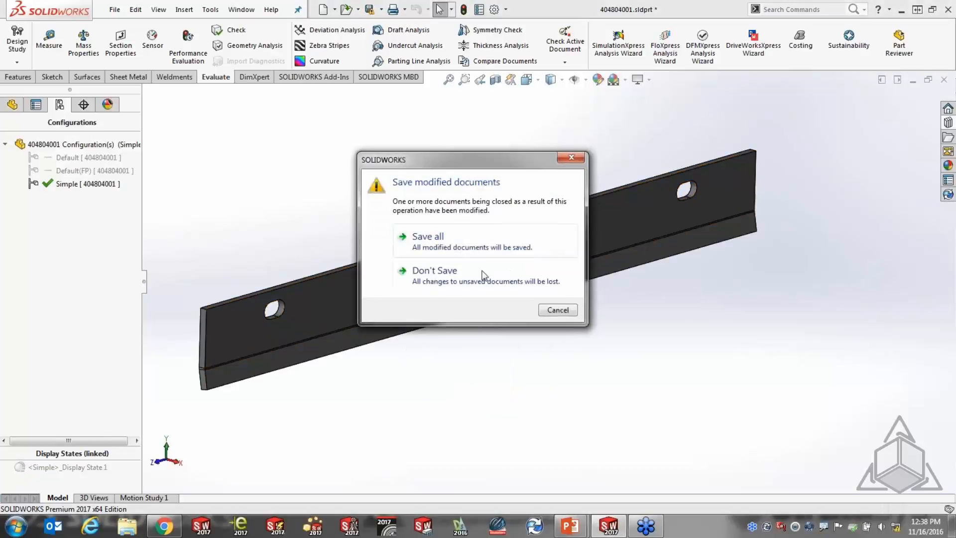
pyautogui.click(446, 288)
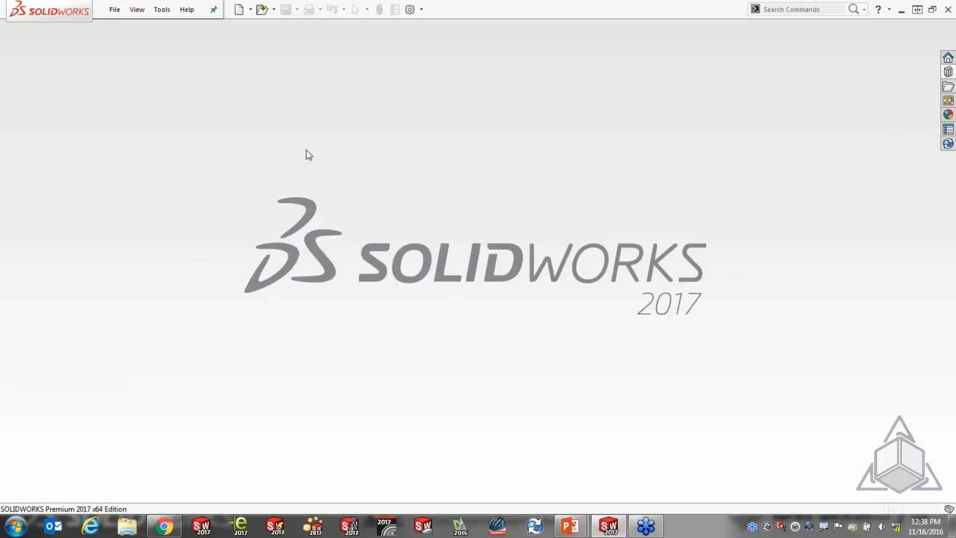
# Step: Open AIRSOURCE.SLDASM from the Simplification Process folder inside the desktop's Perfromance LL folder
pyautogui.click(114, 11)
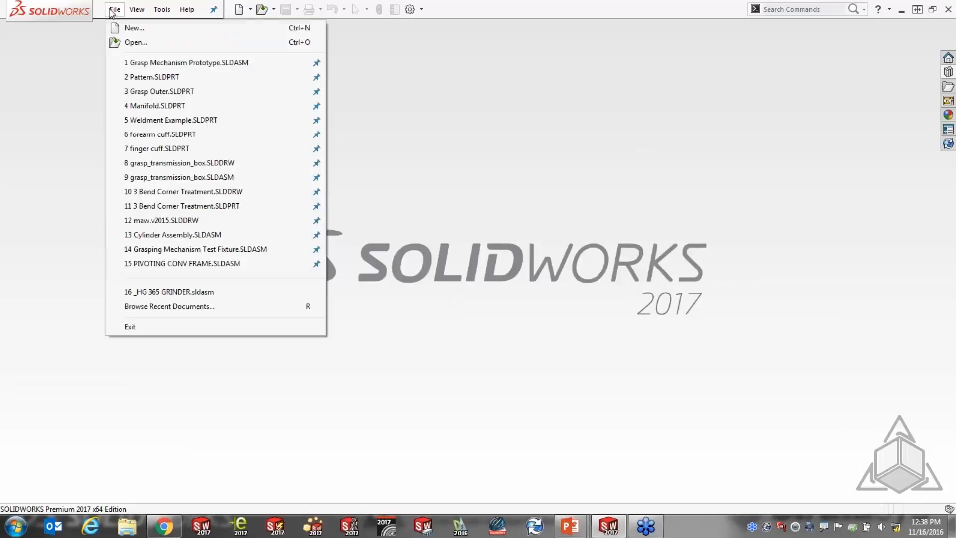
pyautogui.click(121, 44)
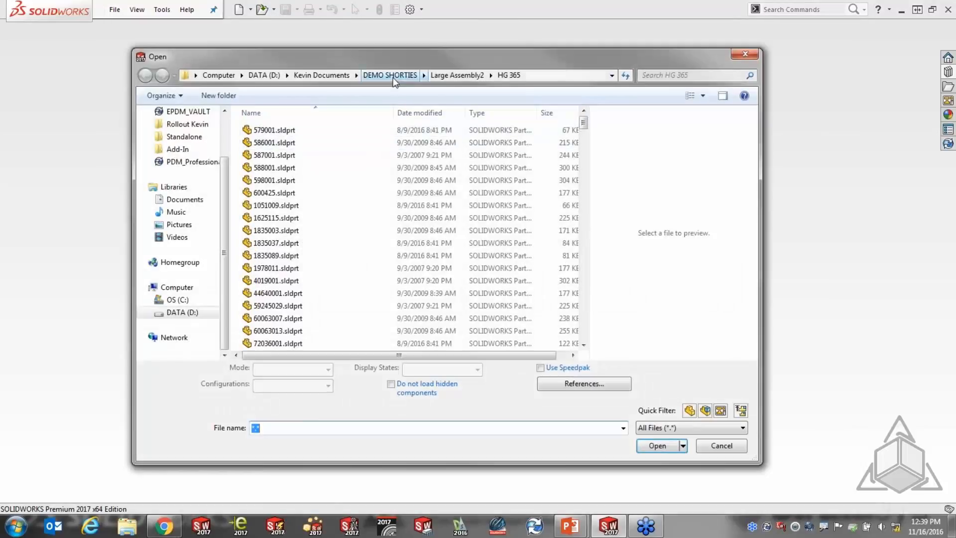
pyautogui.scroll(2, 220, 173)
pyautogui.click(179, 129)
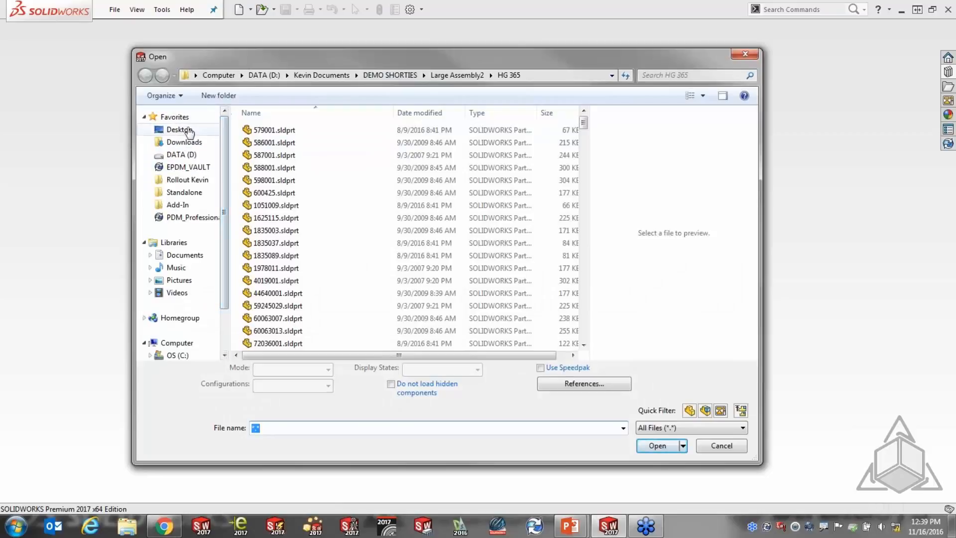
pyautogui.doubleClick(291, 228)
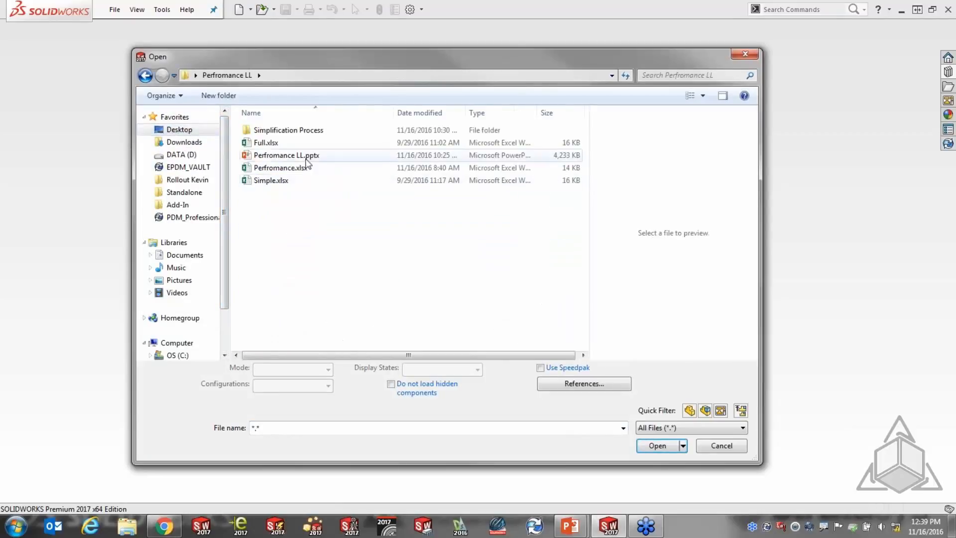
pyautogui.doubleClick(290, 130)
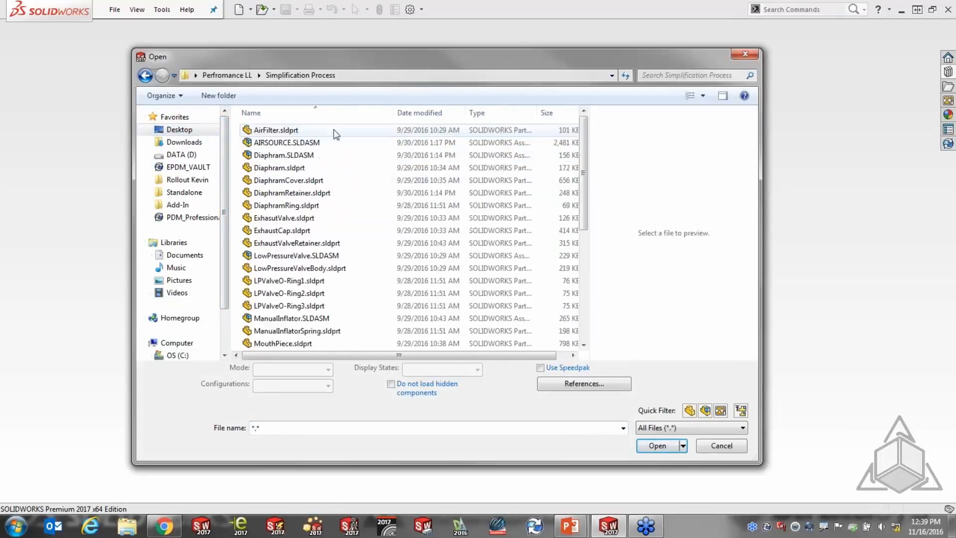
pyautogui.doubleClick(293, 142)
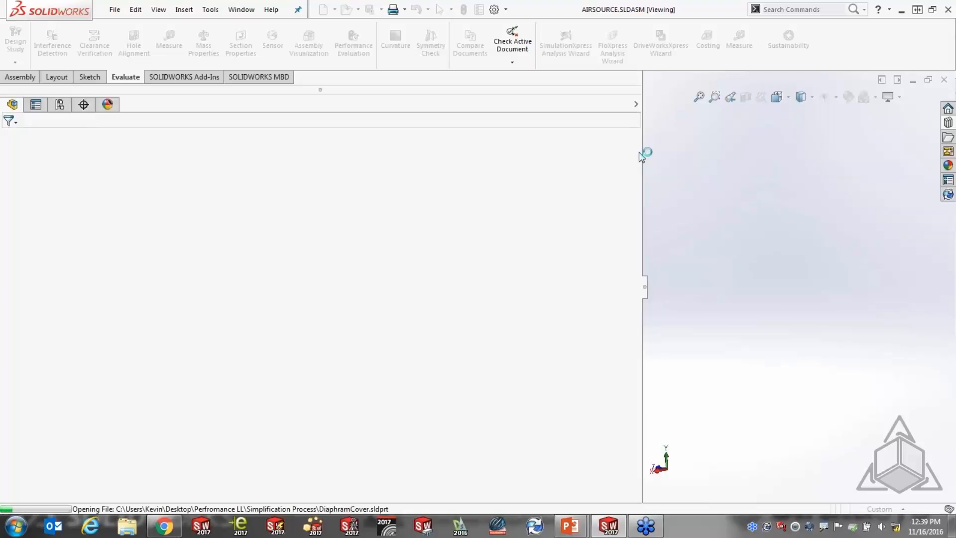
# Step: Narrow the feature tree pane and activate the AIRSOURCE assembly's Simplified configuration
pyautogui.moveTo(641, 151); pyautogui.dragTo(316, 151)
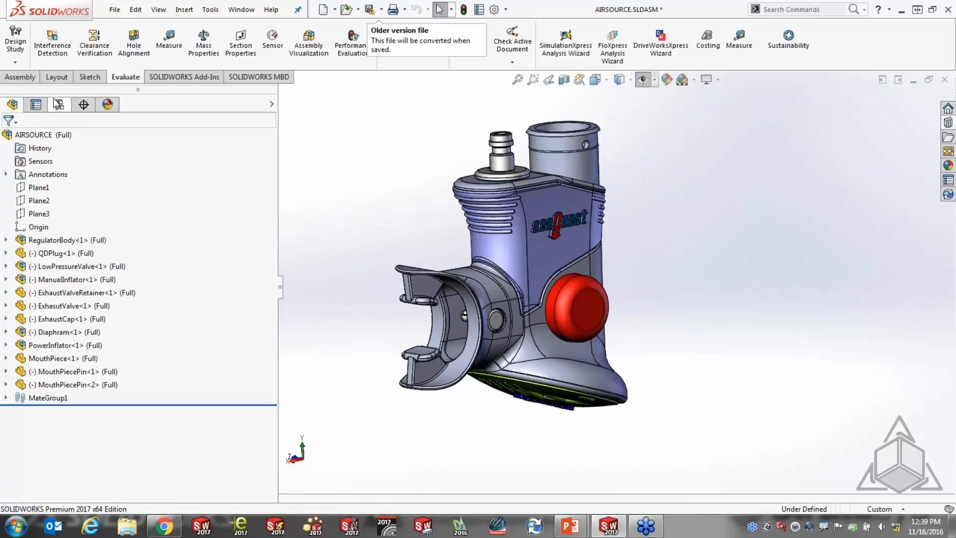
pyautogui.click(58, 104)
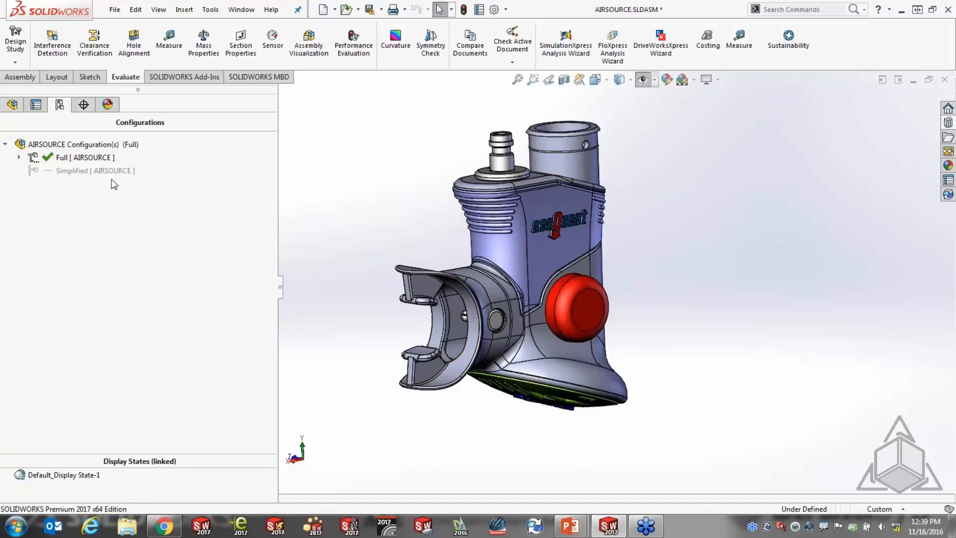
pyautogui.doubleClick(83, 172)
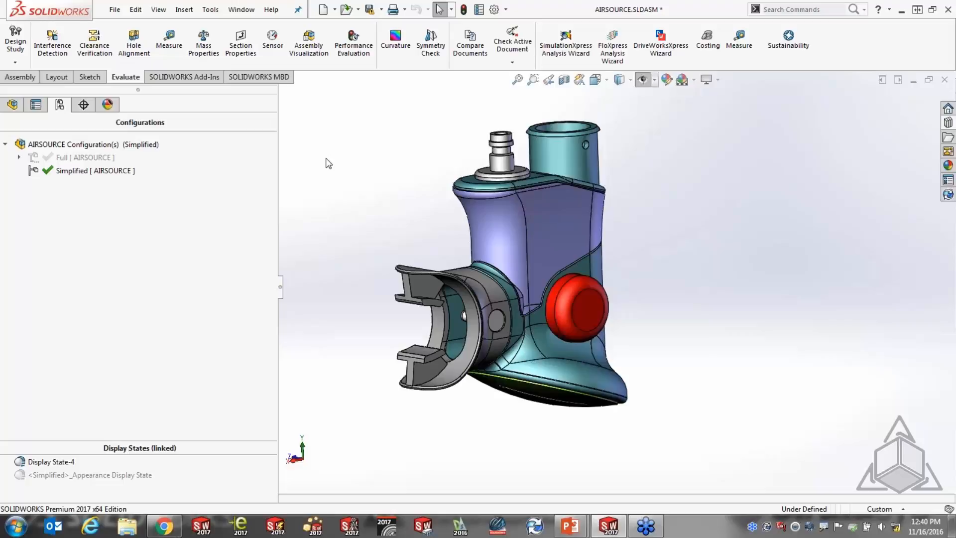
# Step: Open the Overmold part in its own window, examine its configurations and feature tree, and return to the AIRSOURCE assembly
pyautogui.rightClick(560, 228)
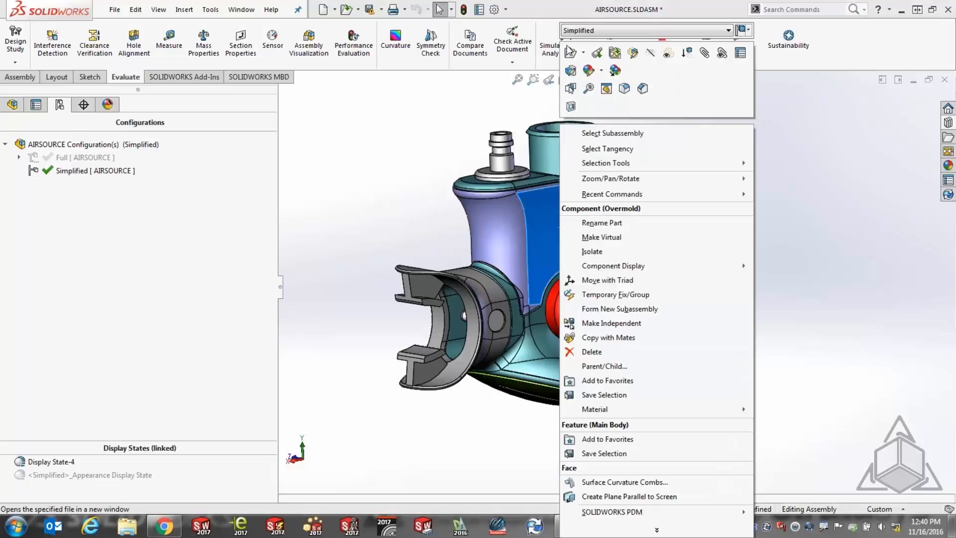
pyautogui.click(570, 52)
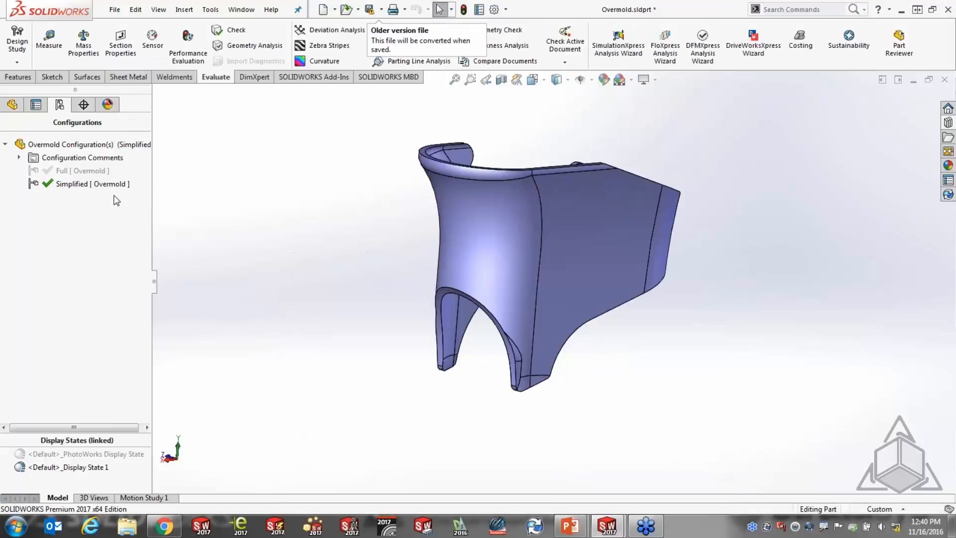
pyautogui.rightClick(63, 143)
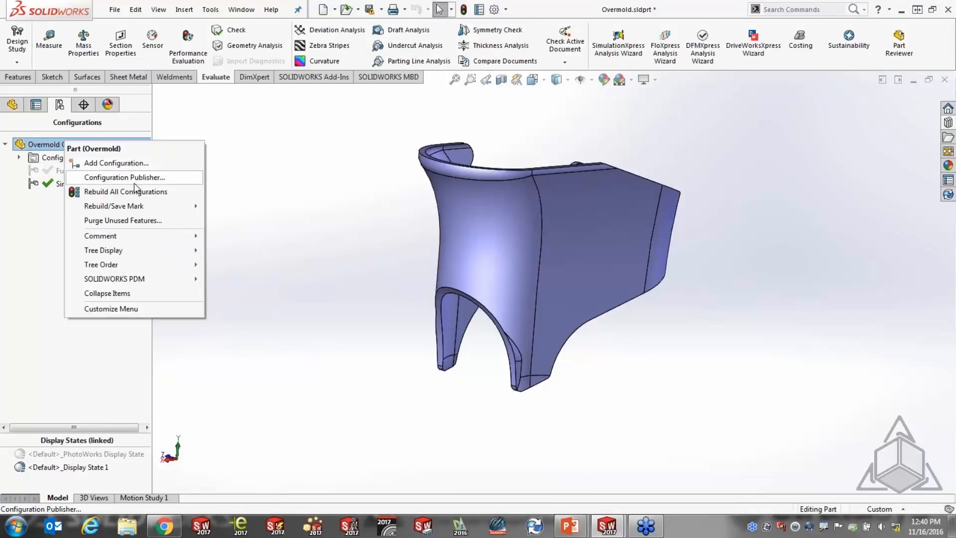
pyautogui.click(210, 203)
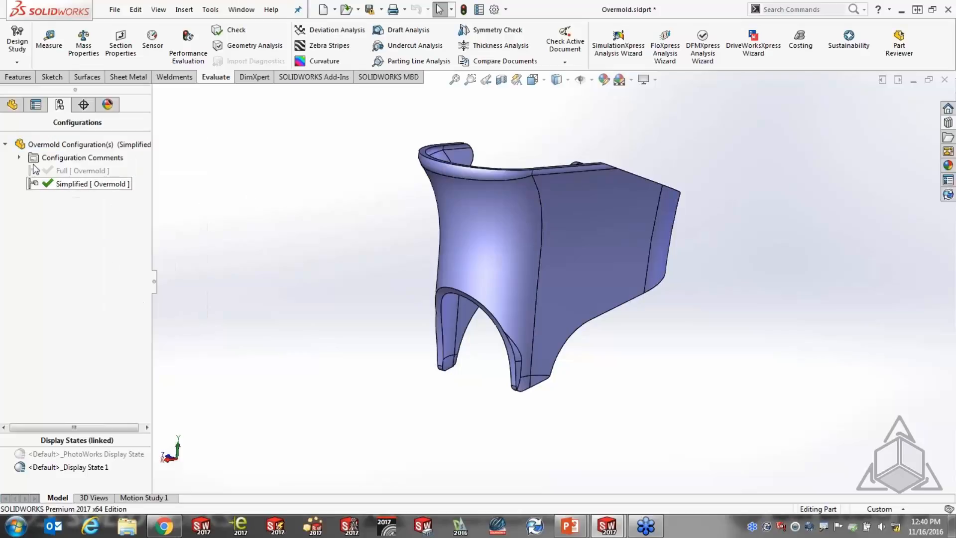
pyautogui.click(12, 104)
pyautogui.scroll(-6, 146, 308)
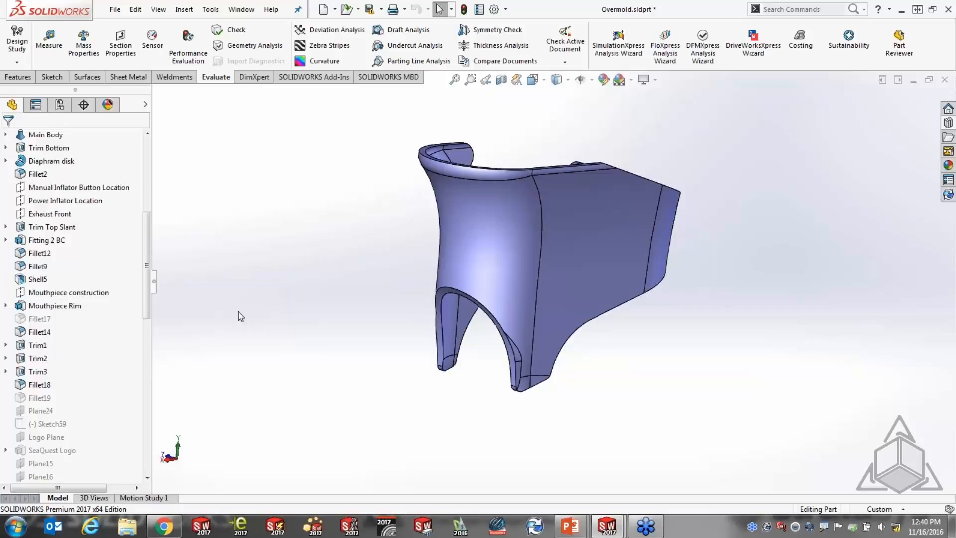
pyautogui.moveTo(147, 243); pyautogui.dragTo(159, 166)
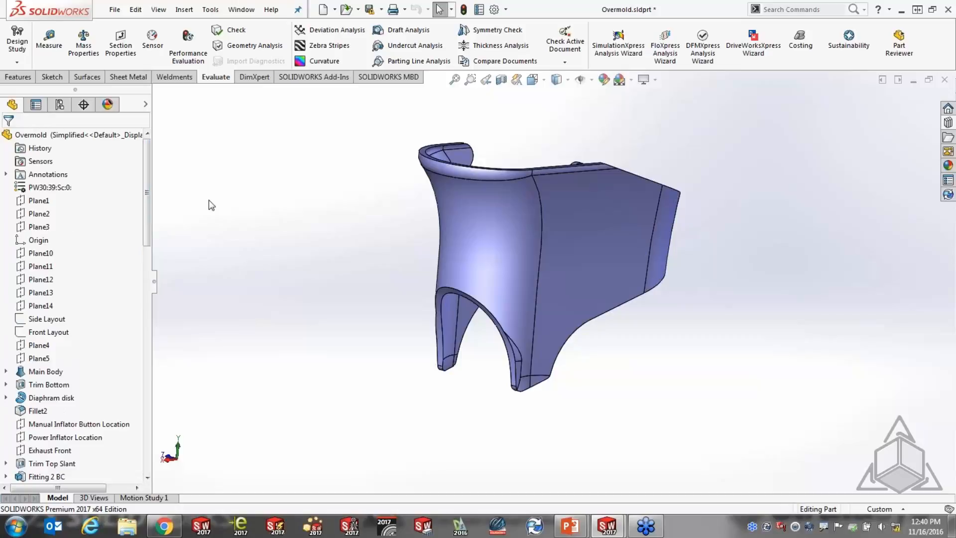
pyautogui.click(241, 9)
pyautogui.click(292, 154)
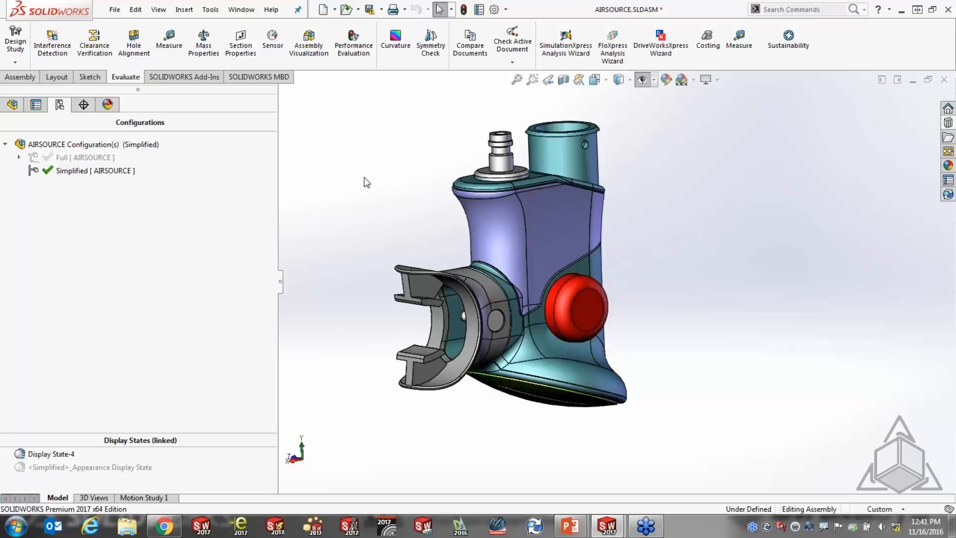
# Step: Create a new part document from the Part template
pyautogui.click(115, 9)
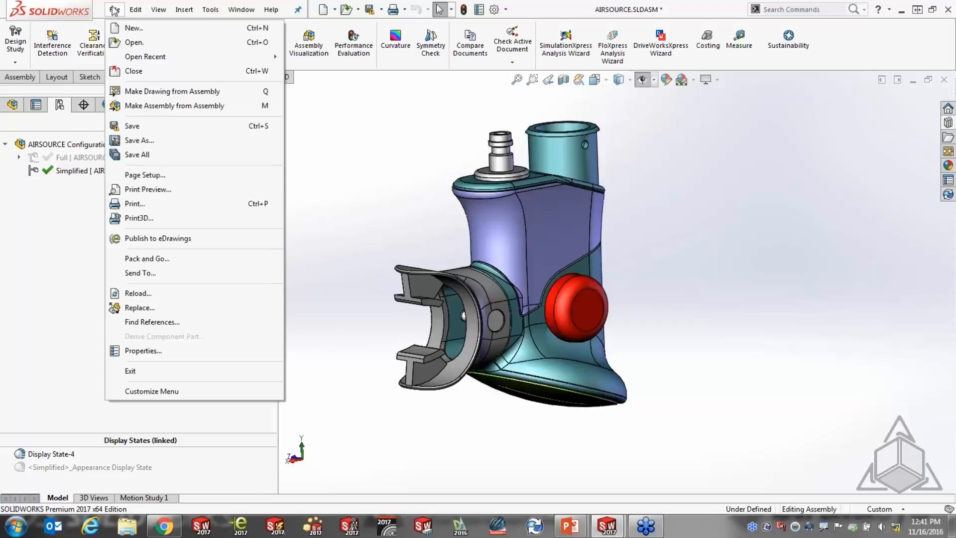
pyautogui.click(126, 30)
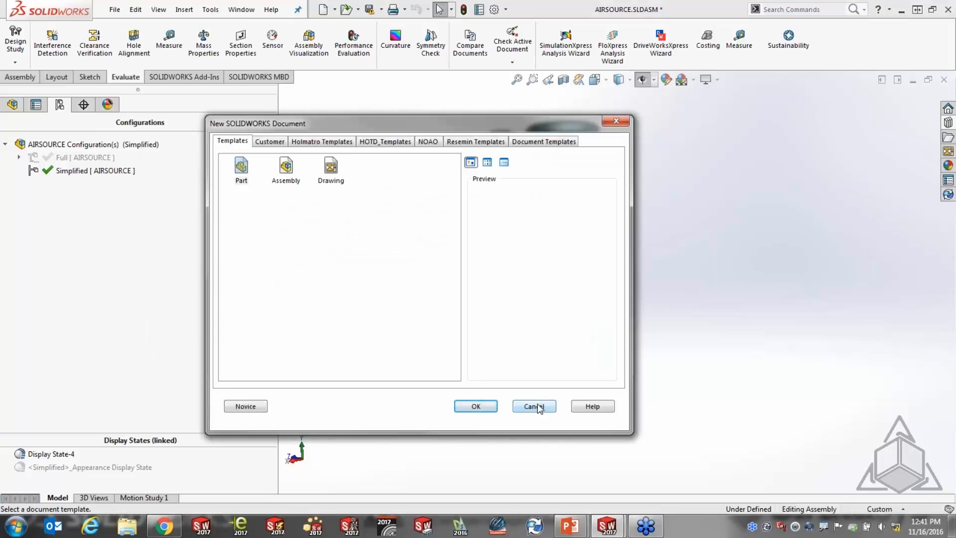
pyautogui.click(485, 404)
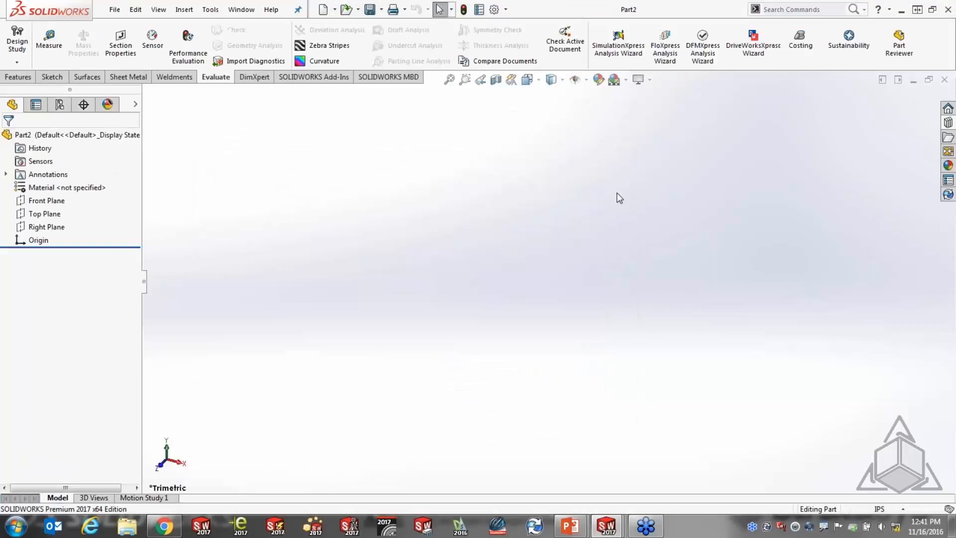
# Step: Add a configuration named Simplified to the new part and close the part without saving
pyautogui.click(60, 105)
pyautogui.click(85, 143)
pyautogui.rightClick(61, 147)
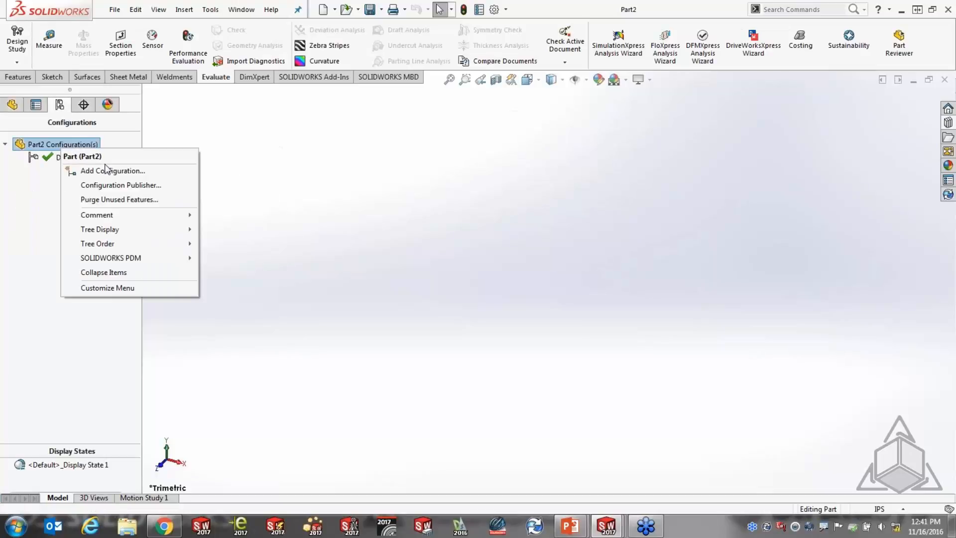
pyautogui.click(118, 172)
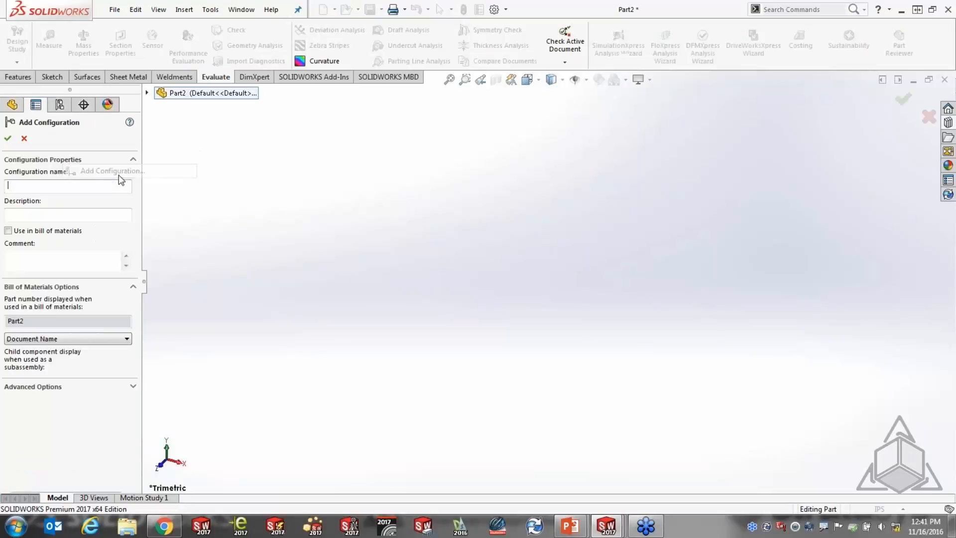
pyautogui.write('Simplified')
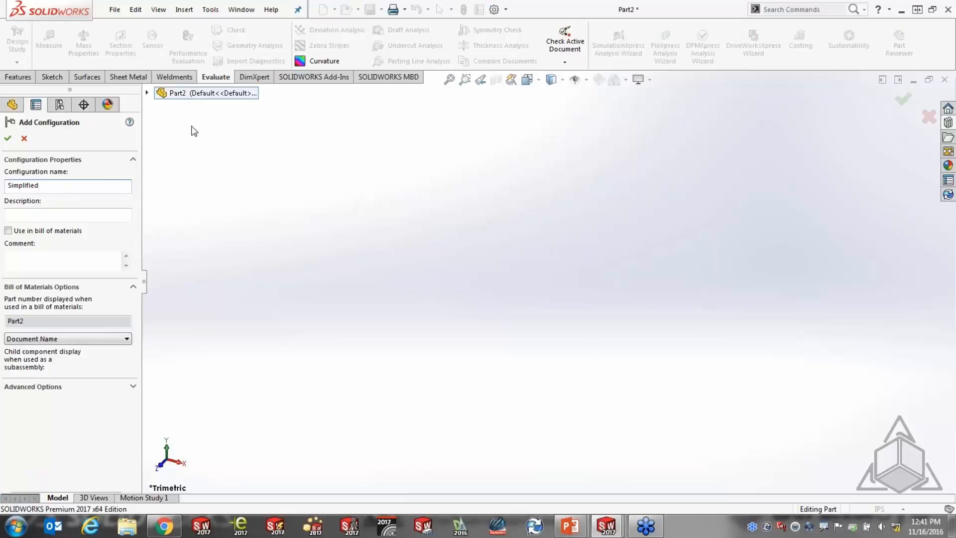
pyautogui.click(8, 138)
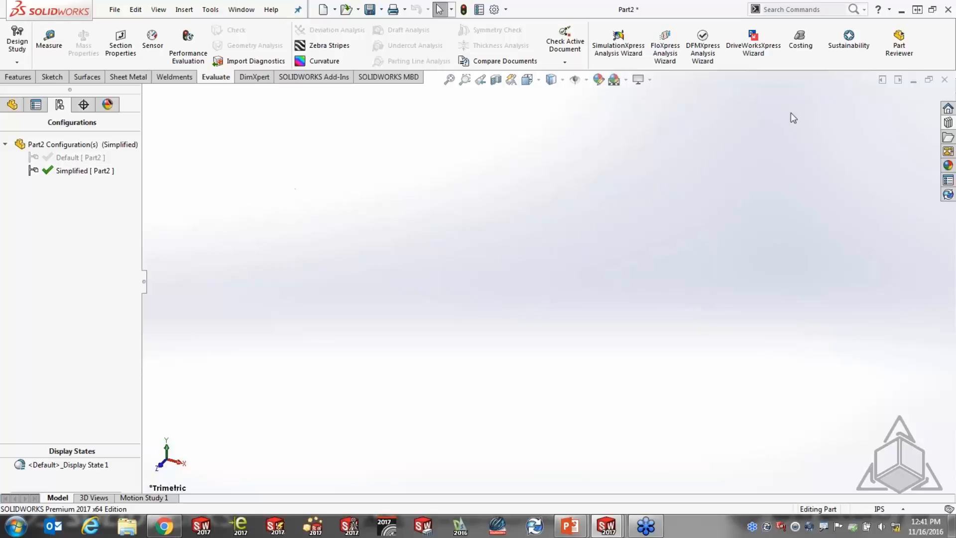
pyautogui.click(944, 80)
pyautogui.click(459, 268)
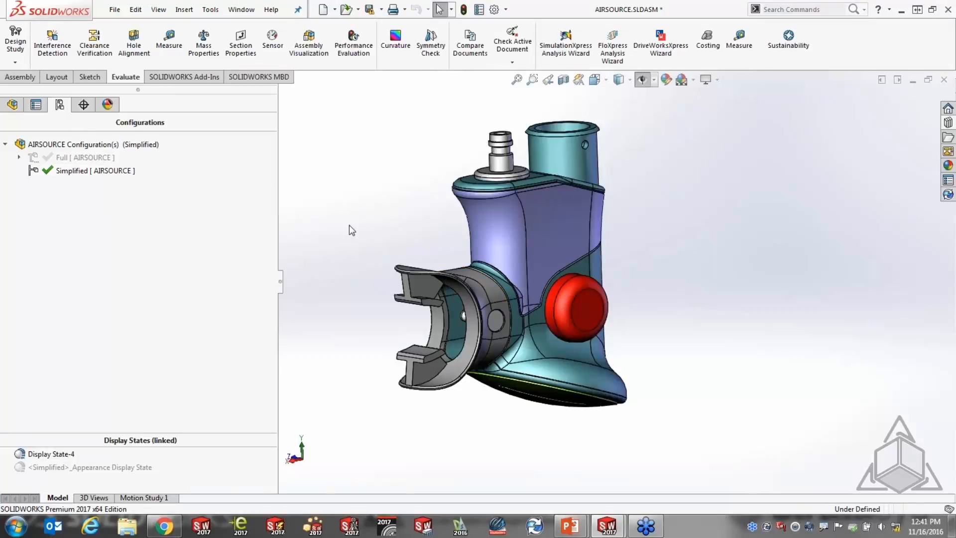
# Step: Add a configuration named asdgsdfg to the AIRSOURCE assembly
pyautogui.click(67, 145)
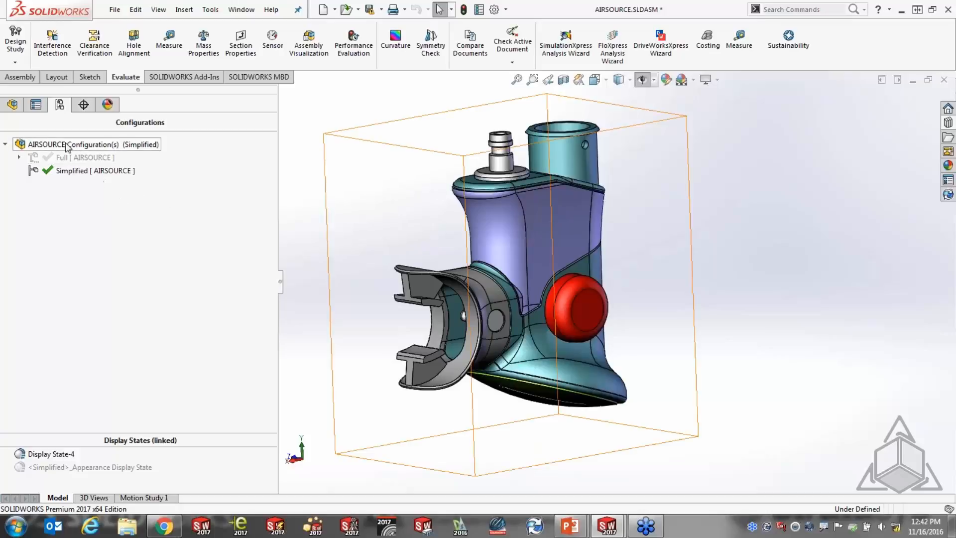
pyautogui.rightClick(71, 145)
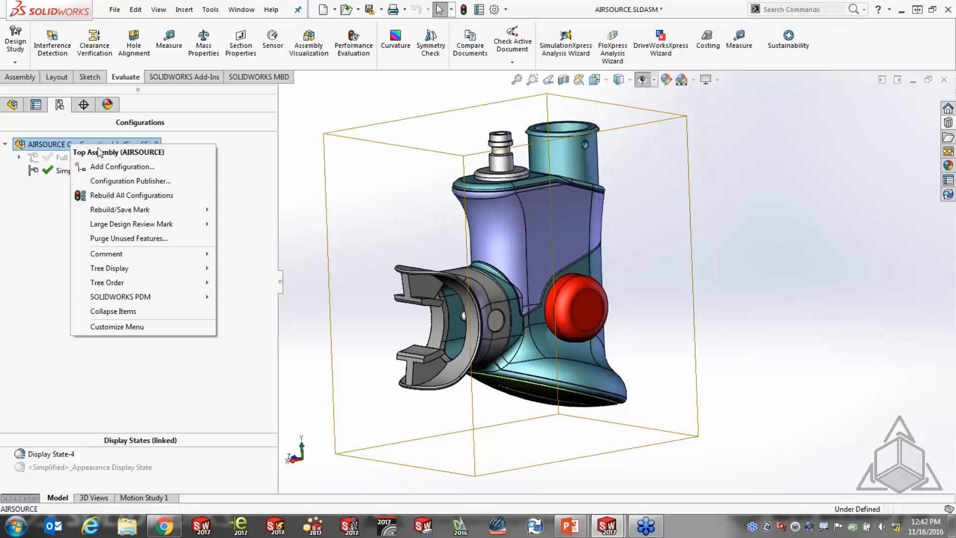
pyautogui.click(124, 168)
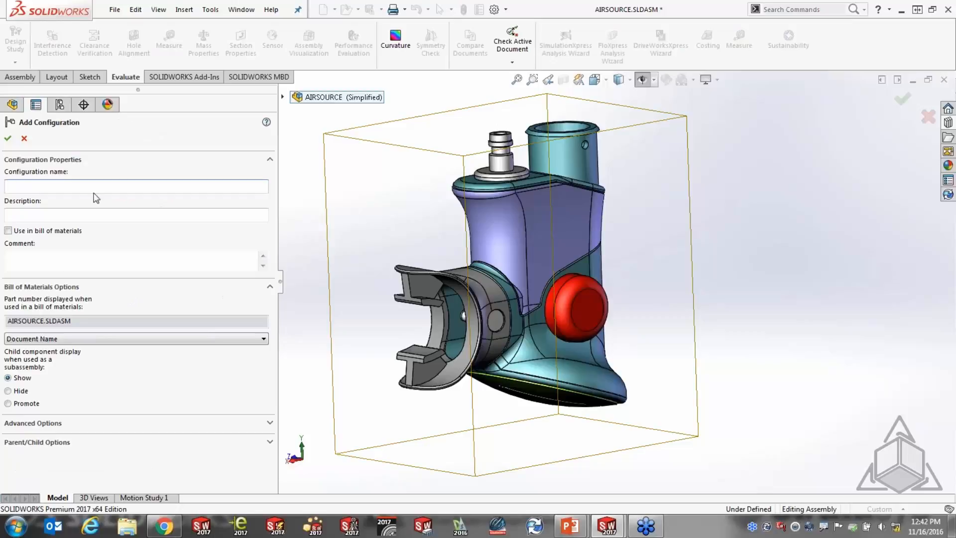
pyautogui.write('asdgsdfg')
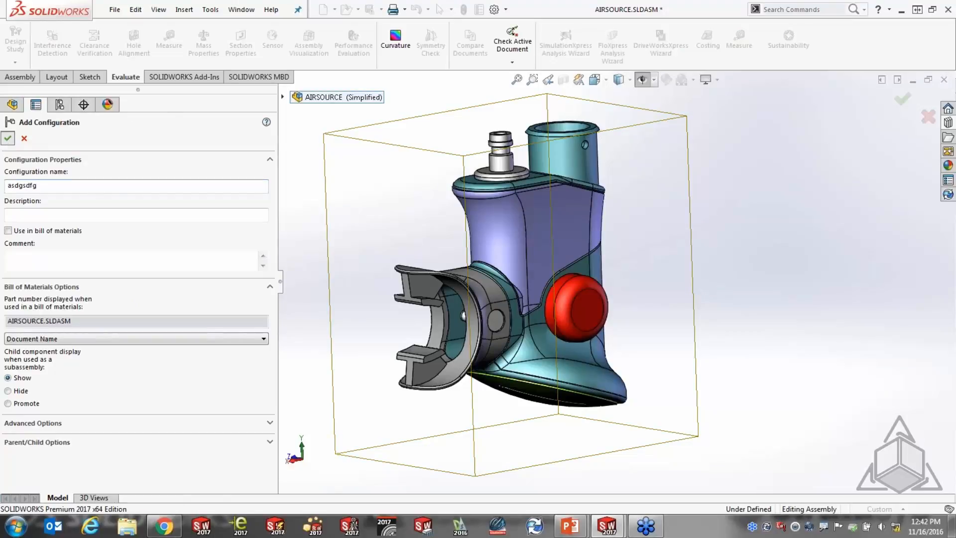
pyautogui.click(8, 138)
# Step: Look up the configuration and component options of RegulatorBody in the assembly's feature tree
pyautogui.click(12, 104)
pyautogui.click(94, 240)
pyautogui.rightClick(94, 240)
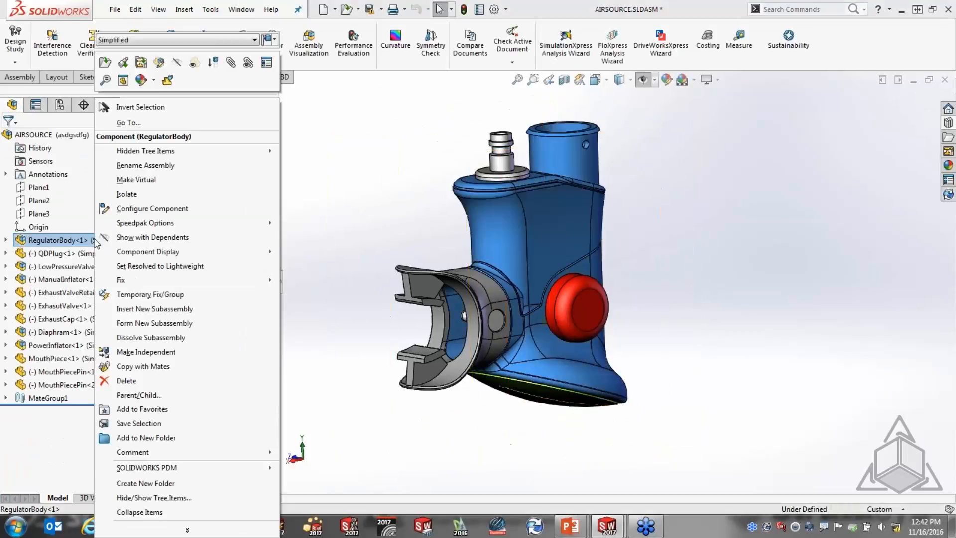
pyautogui.click(249, 61)
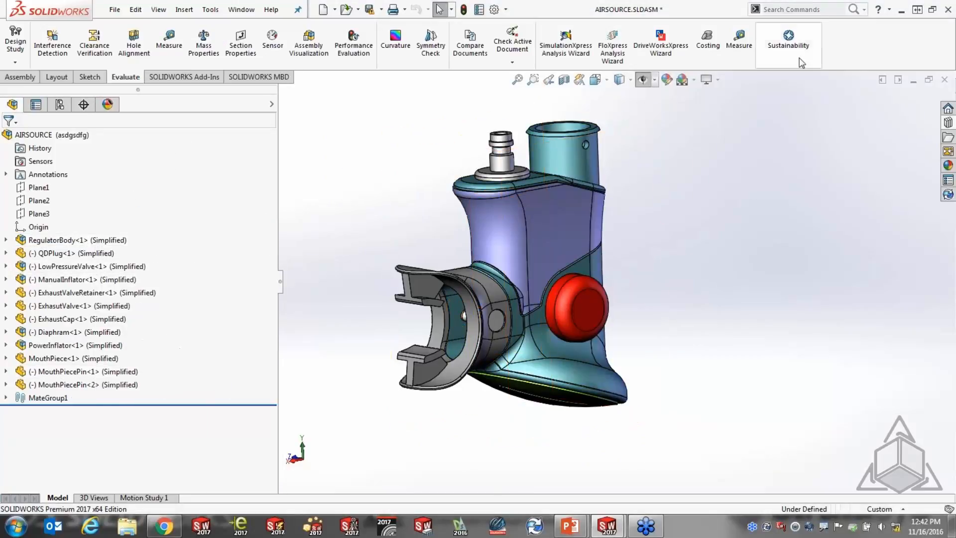
# Step: Close the AIRSOURCE assembly and the Overmold part without saving their changes
pyautogui.click(944, 80)
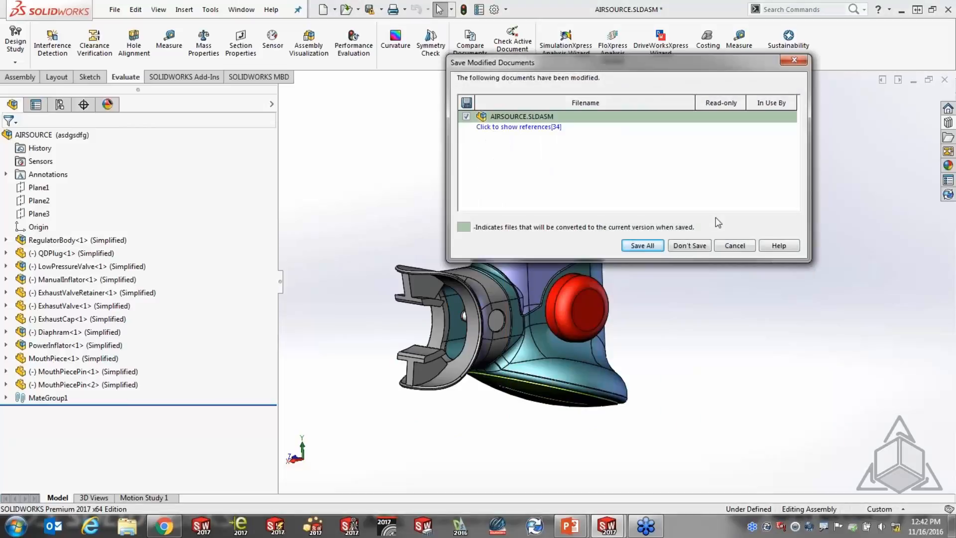
pyautogui.click(689, 246)
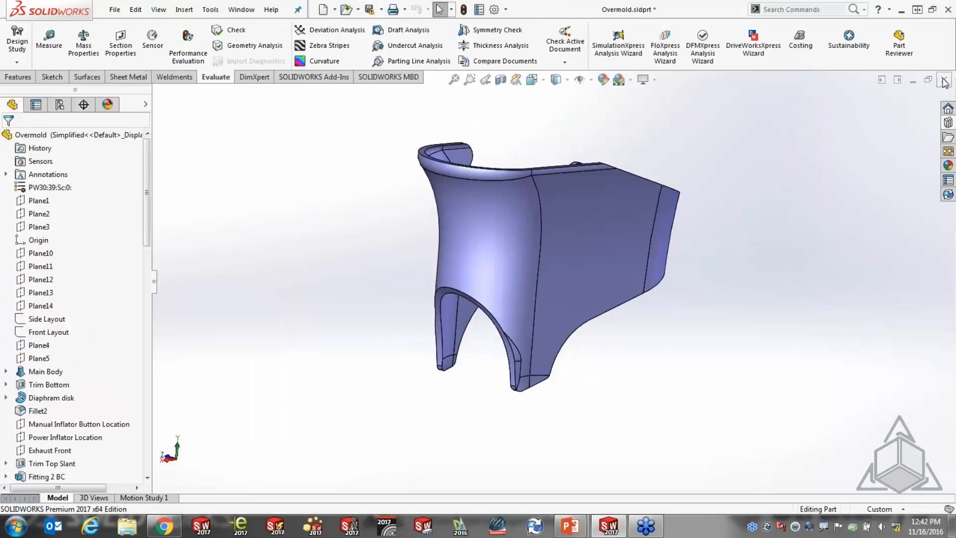
pyautogui.click(943, 79)
pyautogui.click(448, 282)
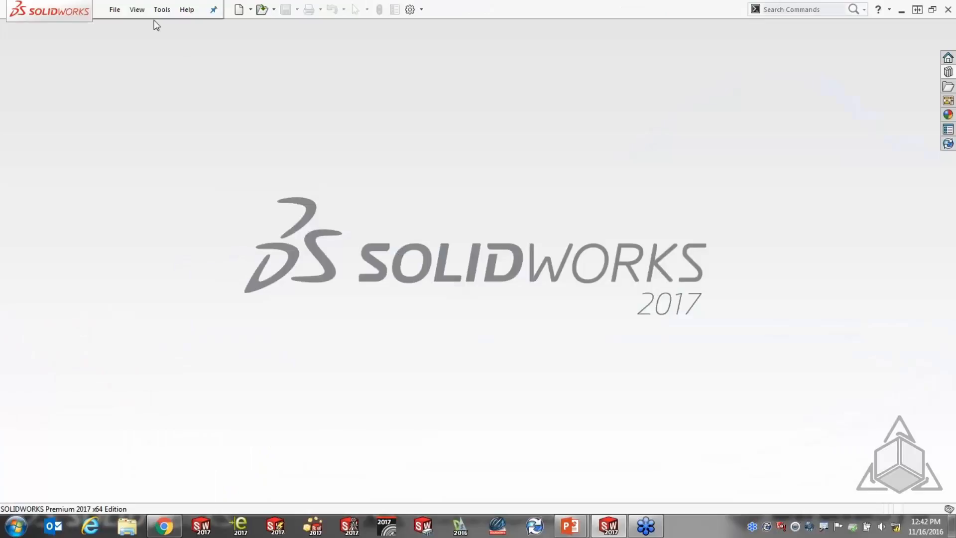
# Step: Choose AIRSOURCE.SLDASM in the Simplification Process folder for opening in Resolved mode with the <Advanced> configuration option
pyautogui.click(113, 10)
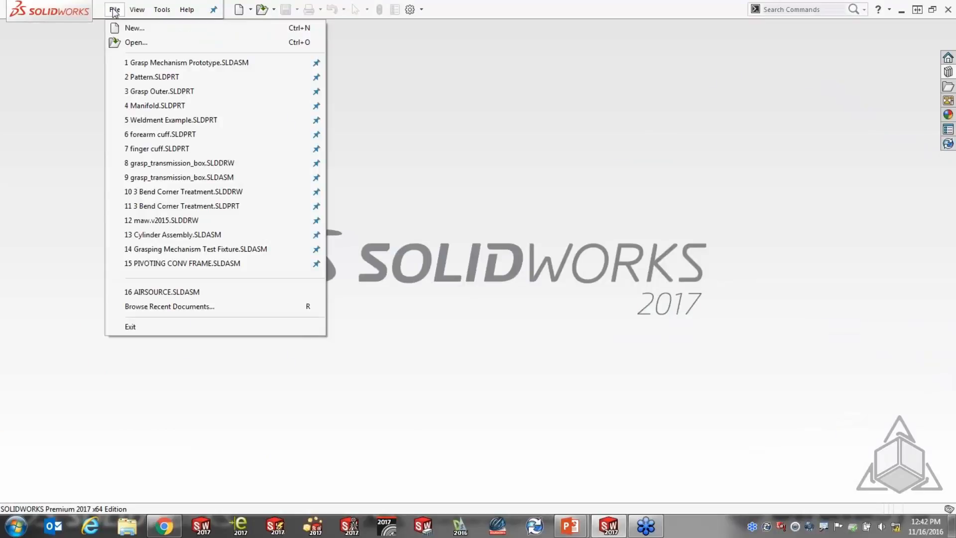
pyautogui.click(130, 42)
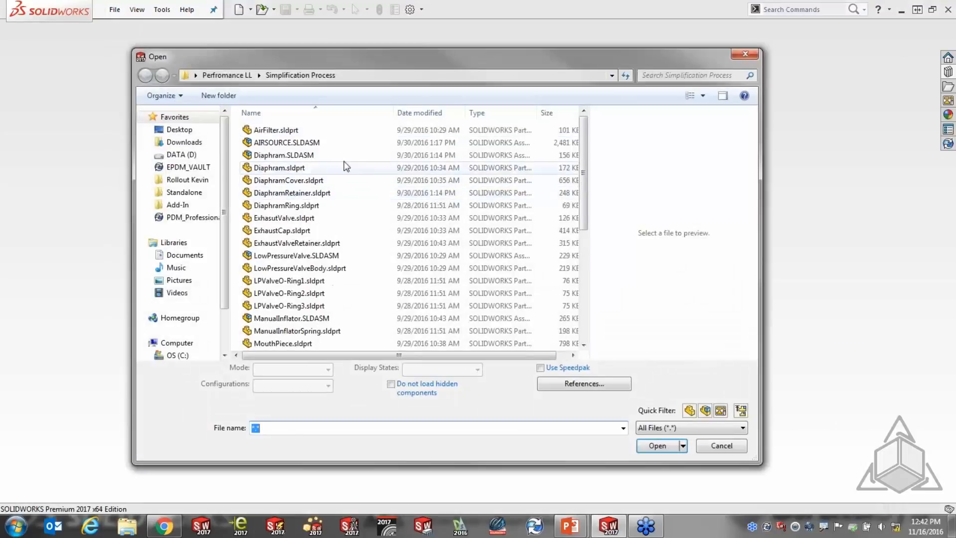
pyautogui.click(296, 143)
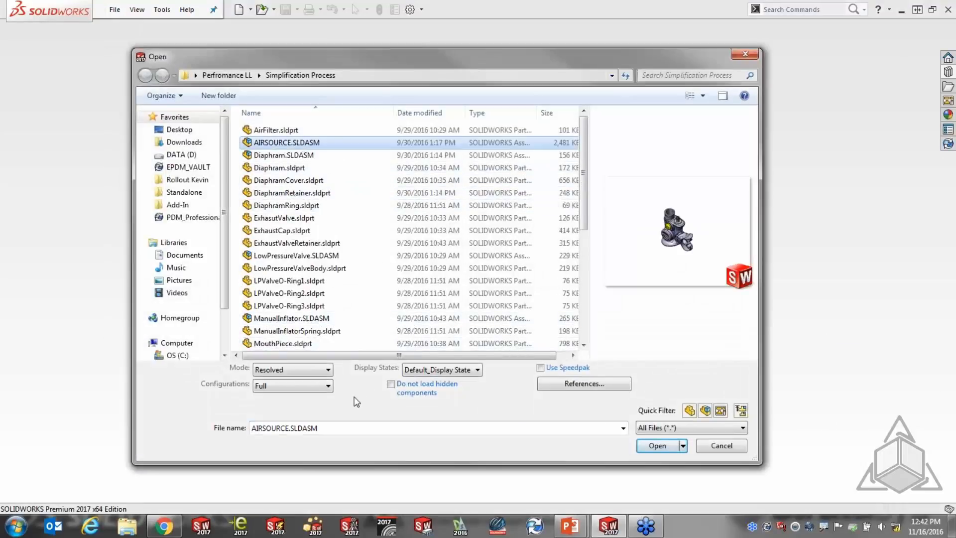
pyautogui.click(297, 369)
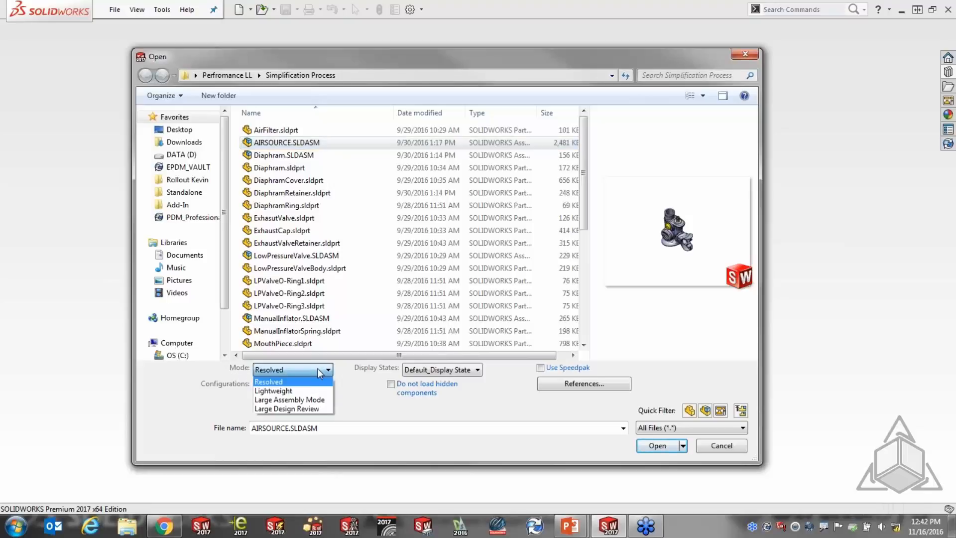
pyautogui.click(321, 380)
pyautogui.click(328, 387)
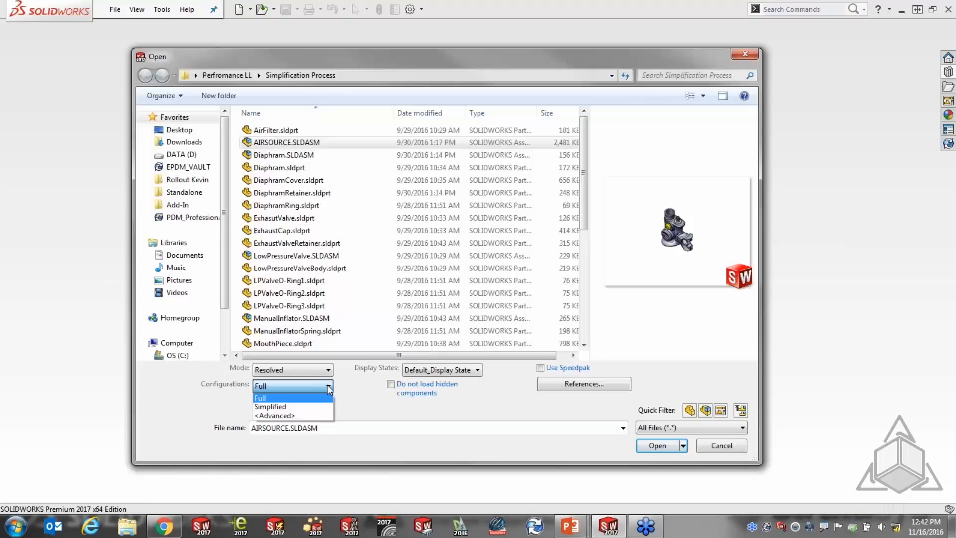
pyautogui.click(289, 416)
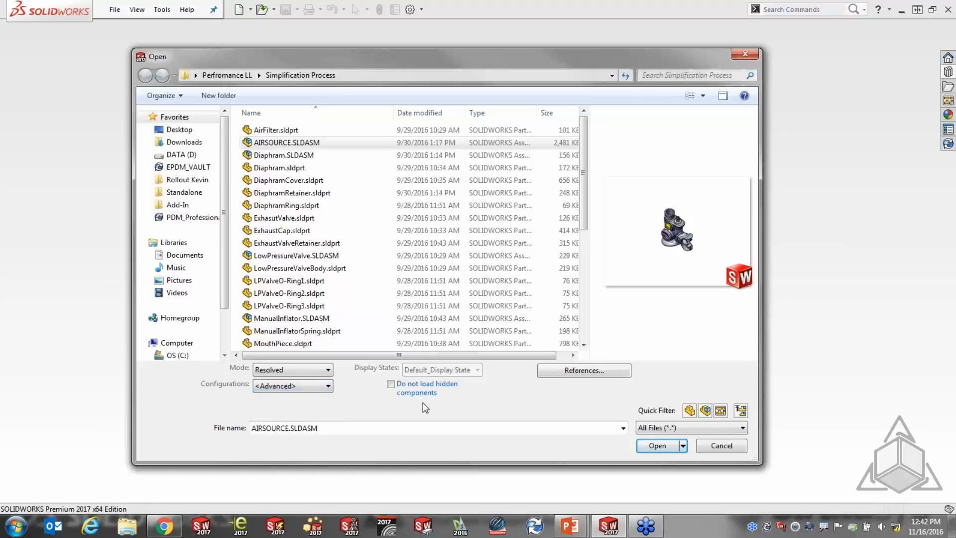
# Step: Open AIRSOURCE in its currently selected configuration, using the Simplified configuration for part references when available, and narrow the feature tree to reveal the model
pyautogui.click(658, 445)
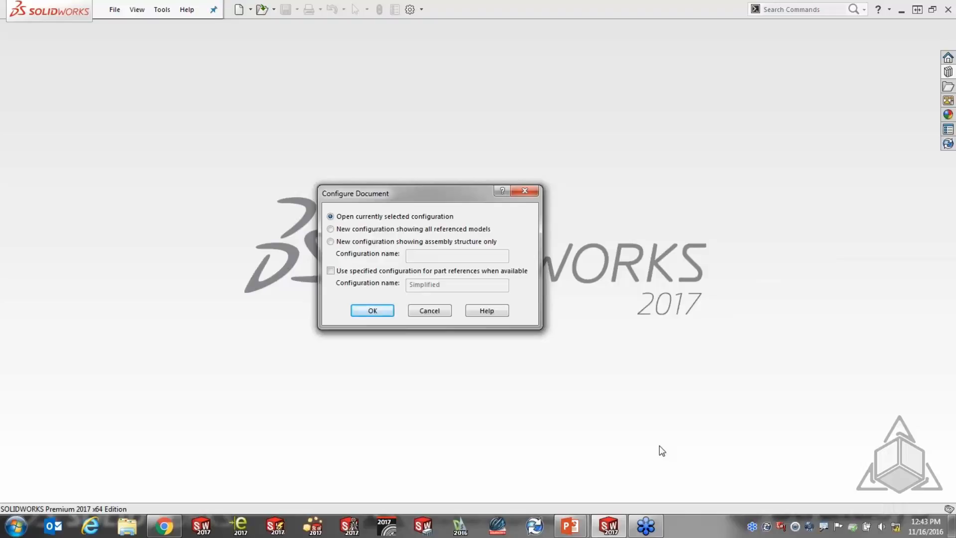
pyautogui.click(331, 271)
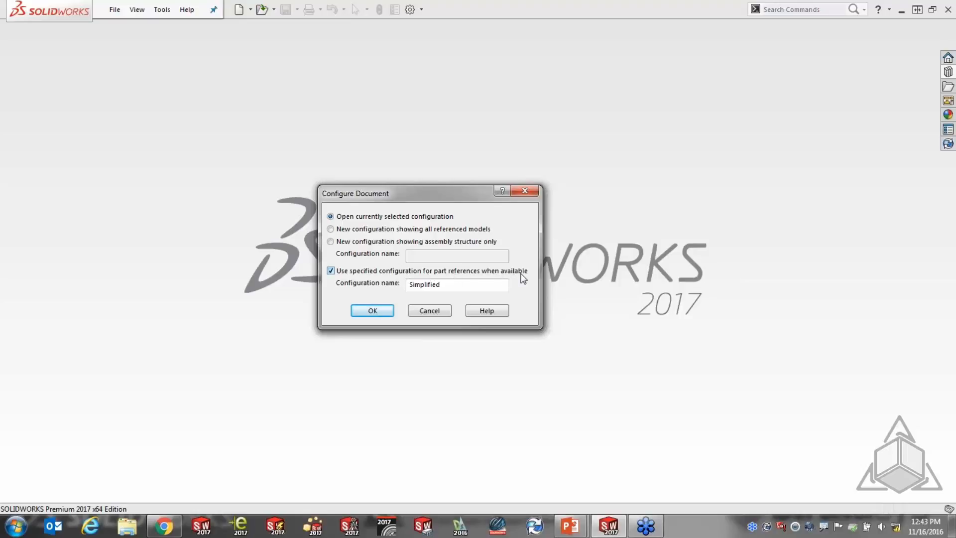
pyautogui.moveTo(466, 285); pyautogui.dragTo(394, 283)
pyautogui.click(375, 309)
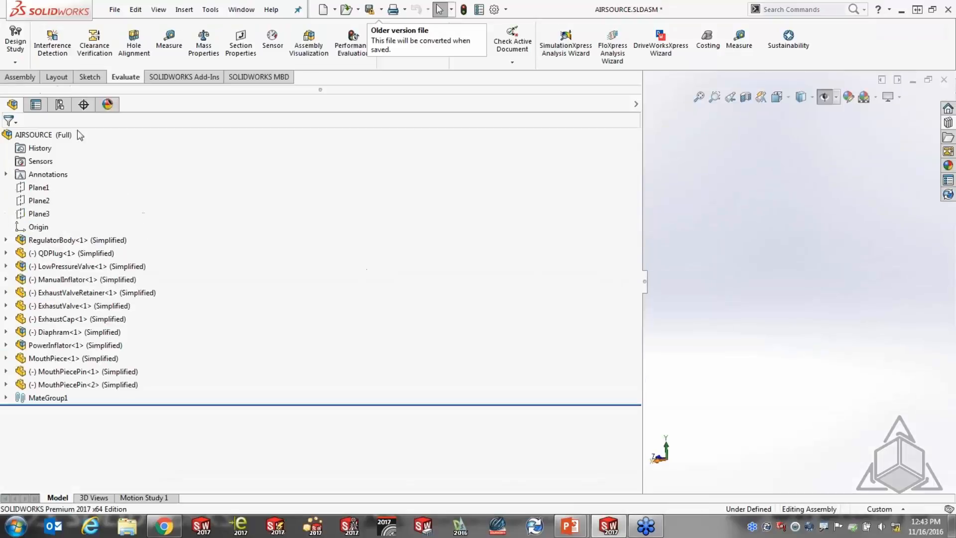
pyautogui.moveTo(647, 174); pyautogui.dragTo(258, 213)
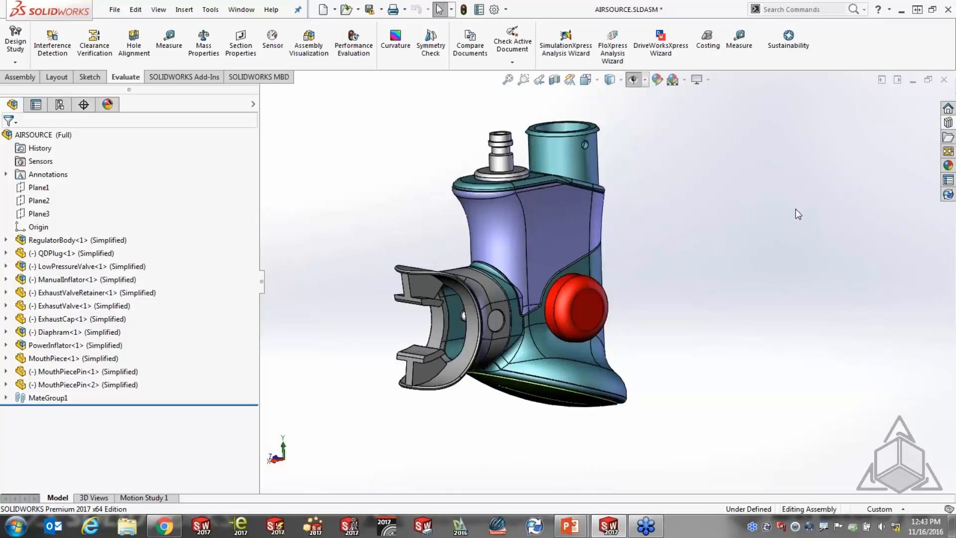
# Step: Open the Full.xlsx and Simple.xlsx workbooks from the Perfromance LL folder on the desktop in Excel
pyautogui.press('super+e')
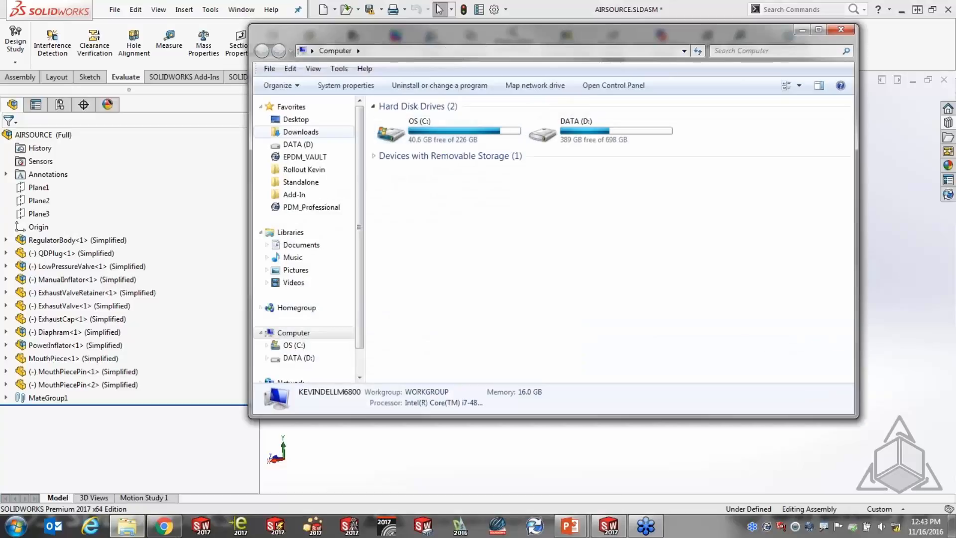
pyautogui.click(287, 120)
pyautogui.doubleClick(585, 212)
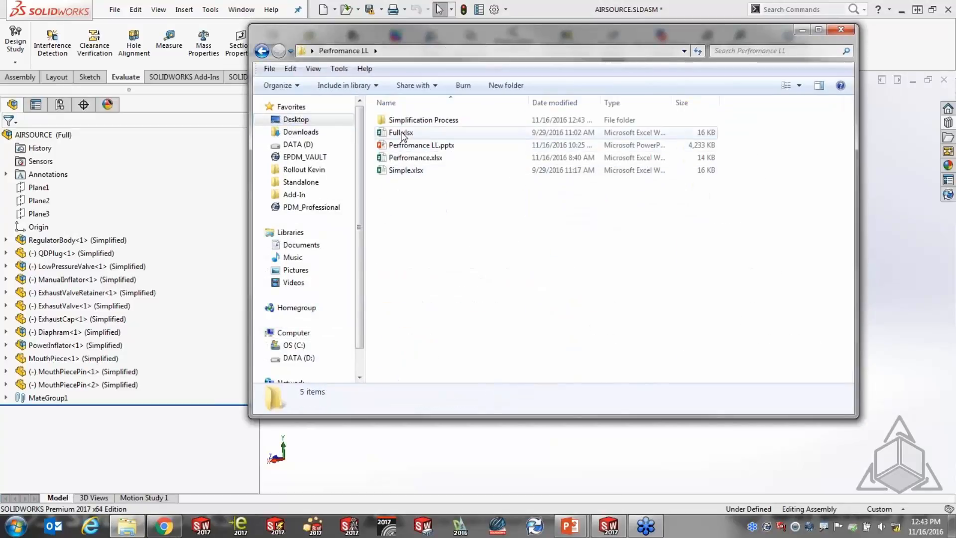
pyautogui.click(402, 134)
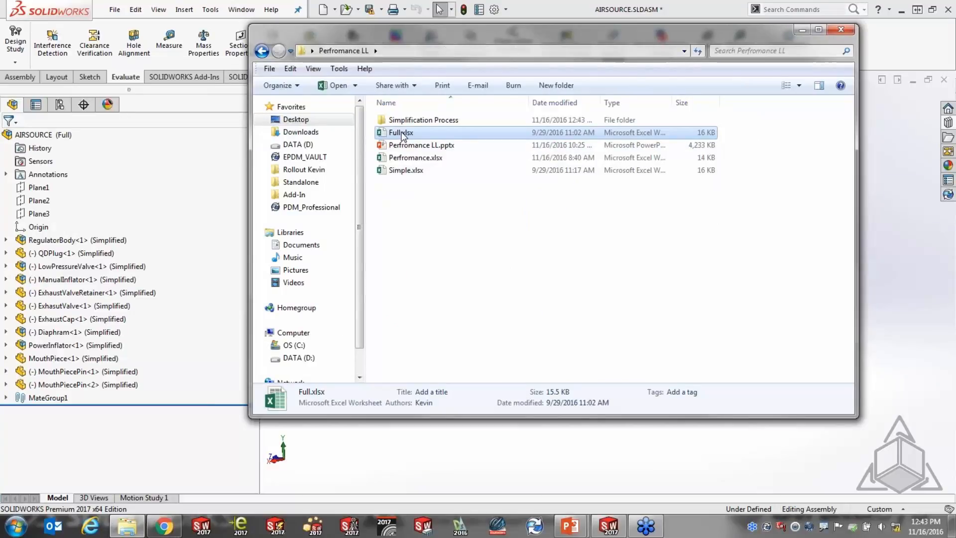
pyautogui.doubleClick(402, 133)
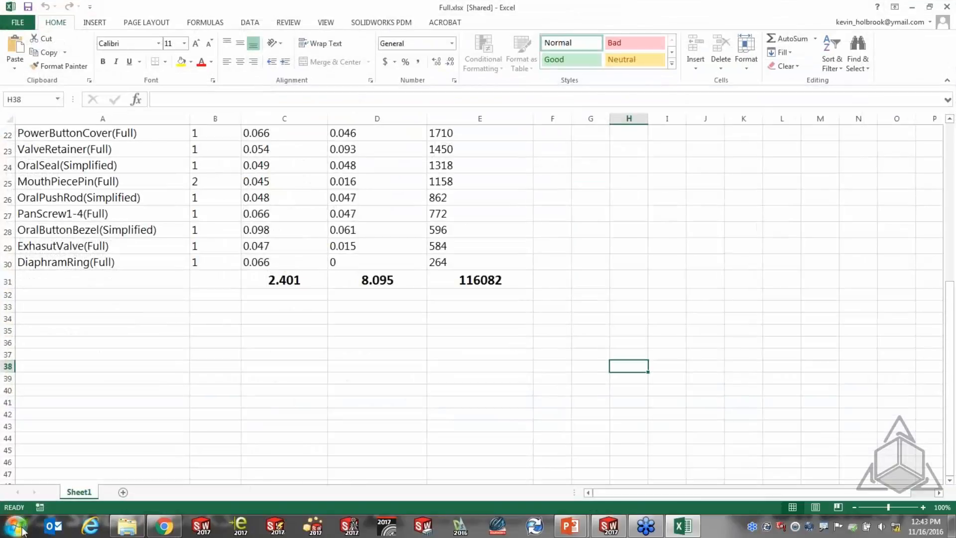
pyautogui.click(116, 533)
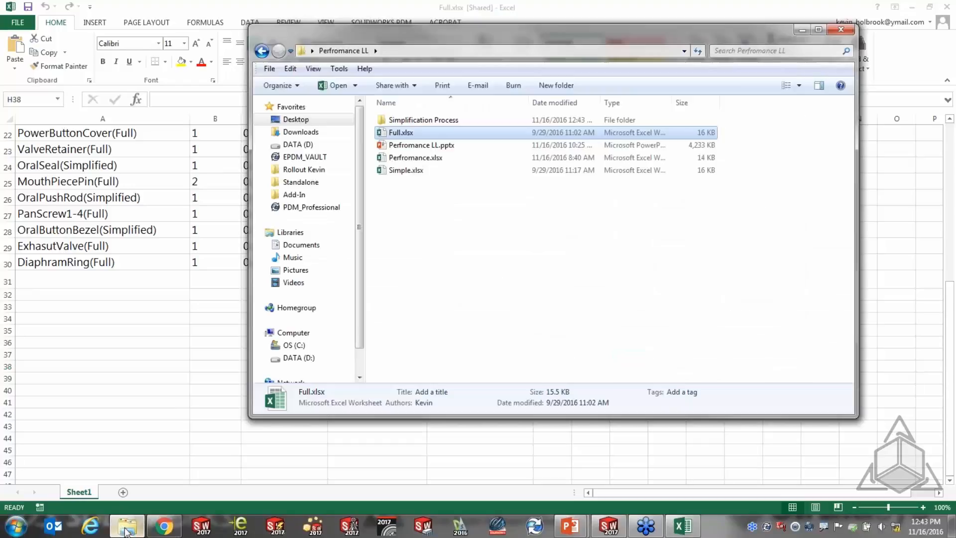
pyautogui.click(404, 171)
pyautogui.doubleClick(404, 170)
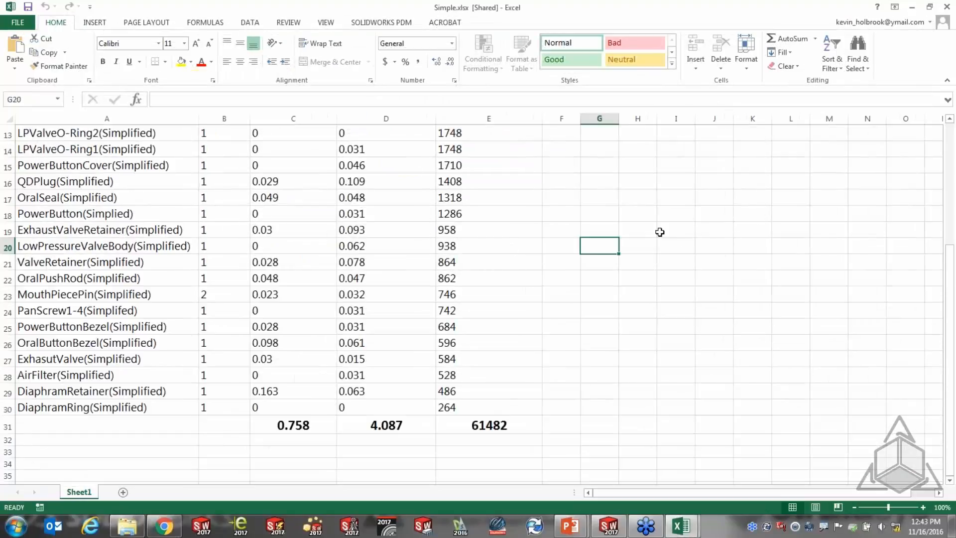
# Step: Review the open times, rebuild times and graphics triangles of the simplified parts in Simple.xlsx
pyautogui.scroll(4, 607, 299)
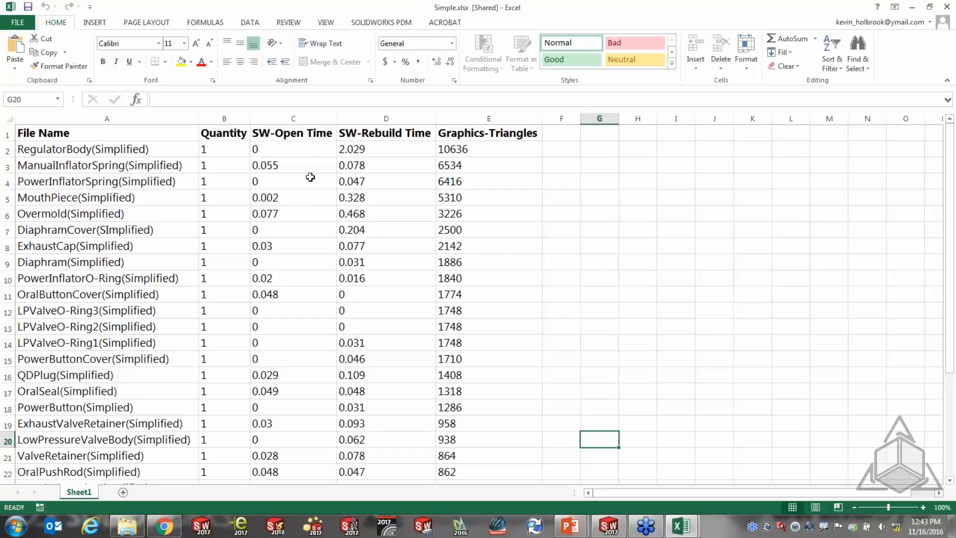
pyautogui.scroll(-2, 520, 338)
pyautogui.scroll(-2, 520, 339)
pyautogui.scroll(4, 520, 339)
# Step: Switch to Full.xlsx and examine its per-part open times, rebuild times, graphics triangles and totals row for comparison
pyautogui.click(680, 525)
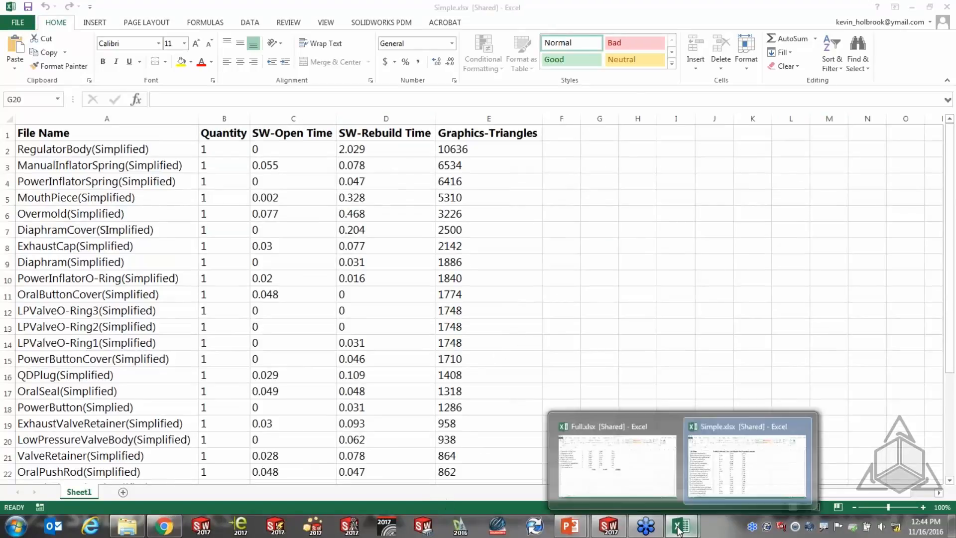
pyautogui.click(658, 497)
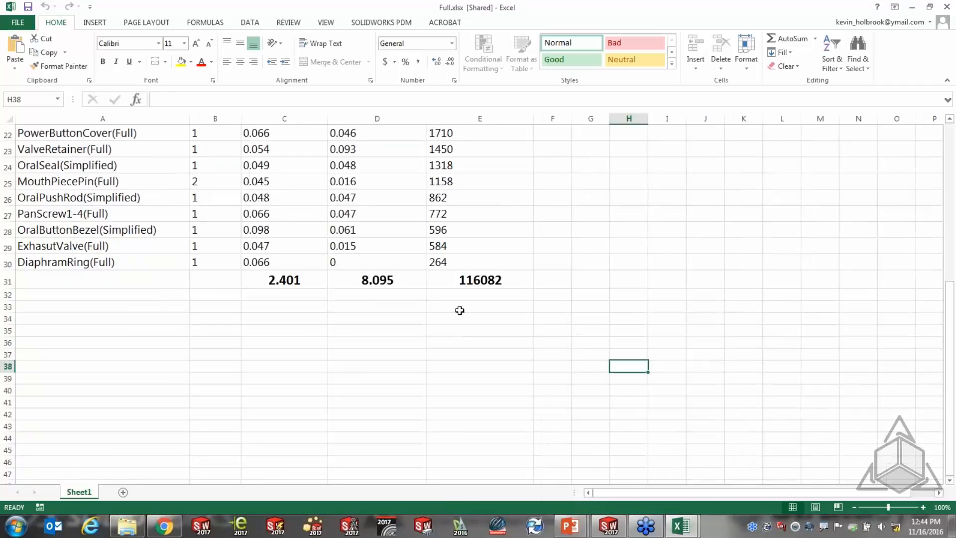
pyautogui.scroll(4, 460, 311)
pyautogui.scroll(2, 477, 308)
pyautogui.scroll(-4, 444, 313)
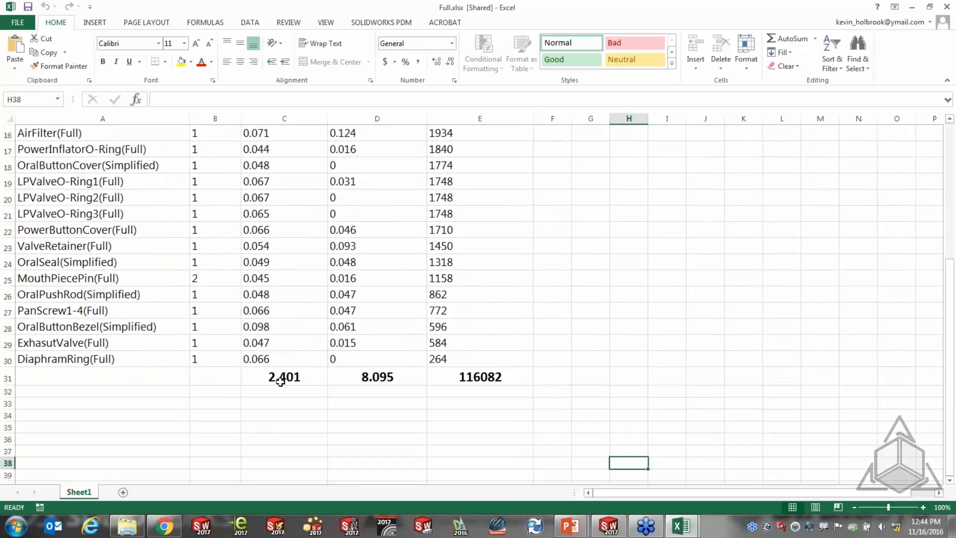
pyautogui.scroll(5, 281, 381)
pyautogui.scroll(-4, 279, 383)
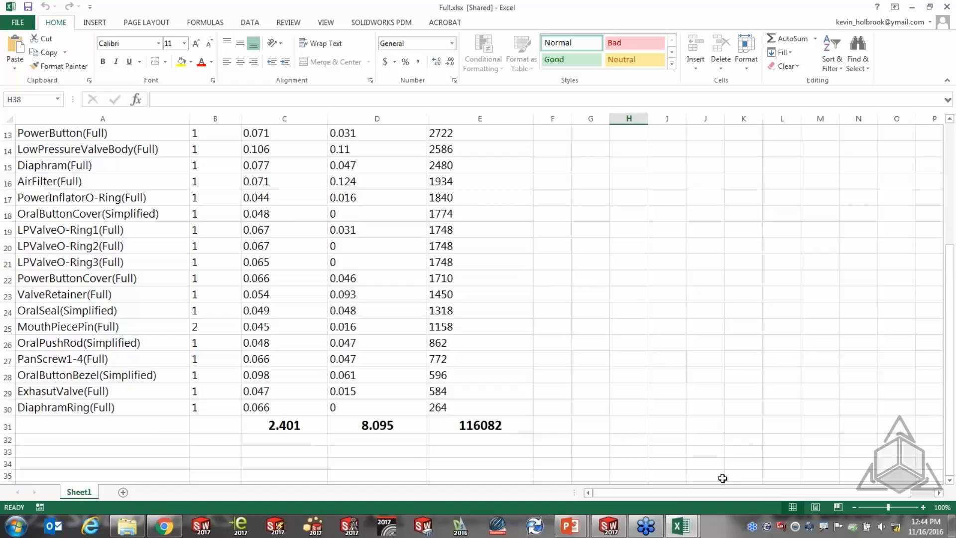
# Step: Check the totals row in Simple.xlsx against the full version, and return to the PowerPoint slide show
pyautogui.click(681, 525)
pyautogui.click(747, 465)
pyautogui.scroll(-4, 588, 371)
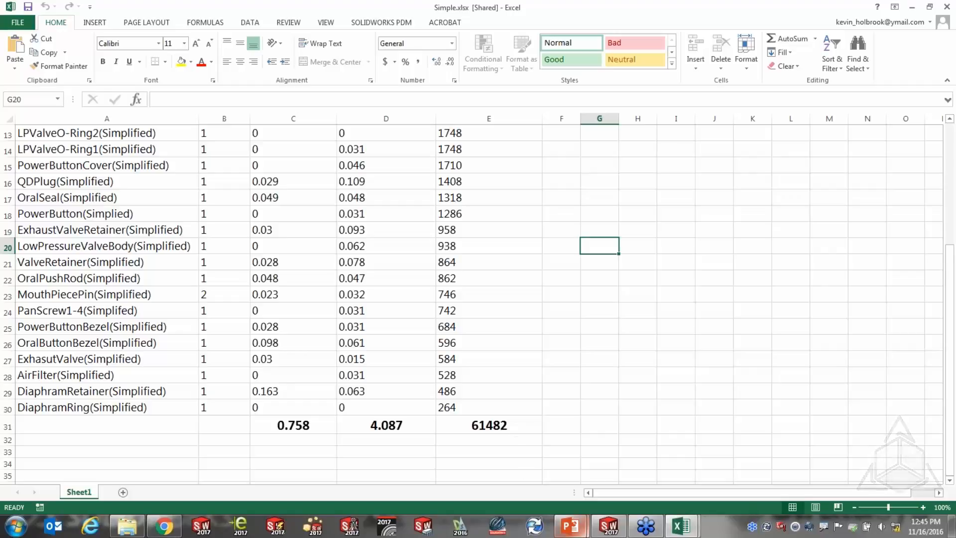
pyautogui.moveTo(570, 531)
pyautogui.click(623, 468)
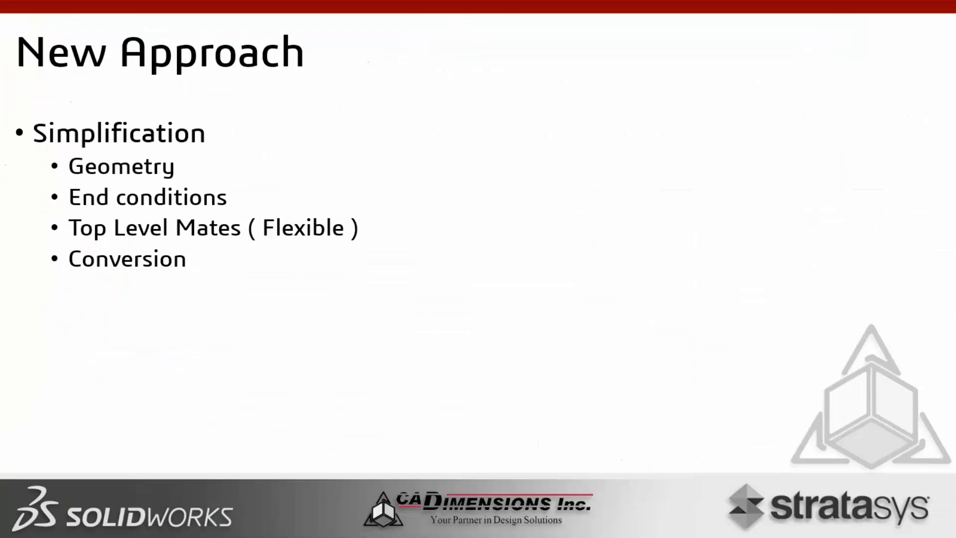